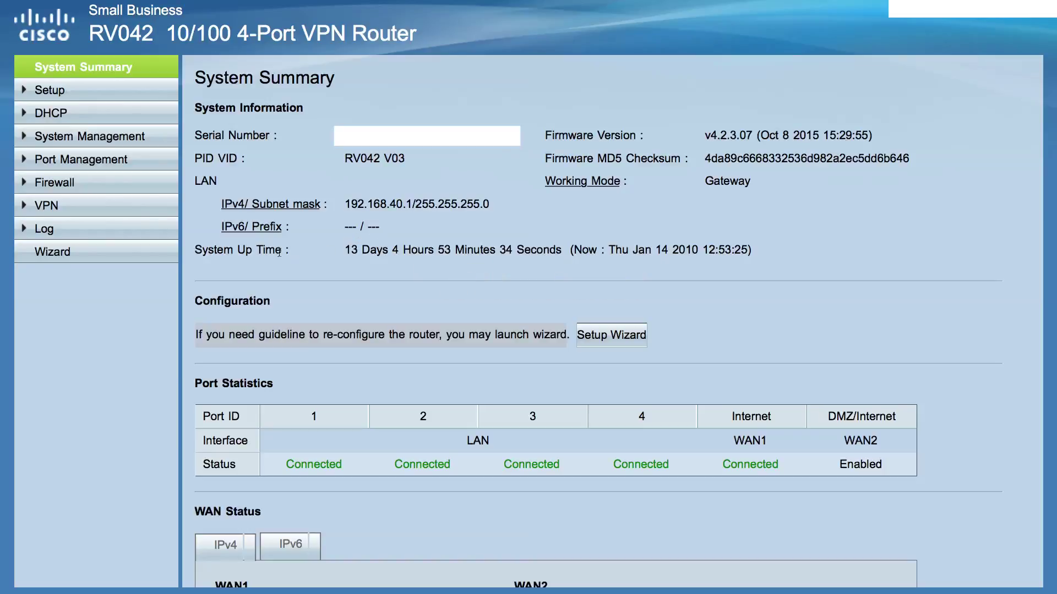
Review the system up time, the router's current date and the Internet port's status in the System Summary
{"action": "left_click_drag", "start_coordinate": [342, 249], "coordinate": [552, 252]}
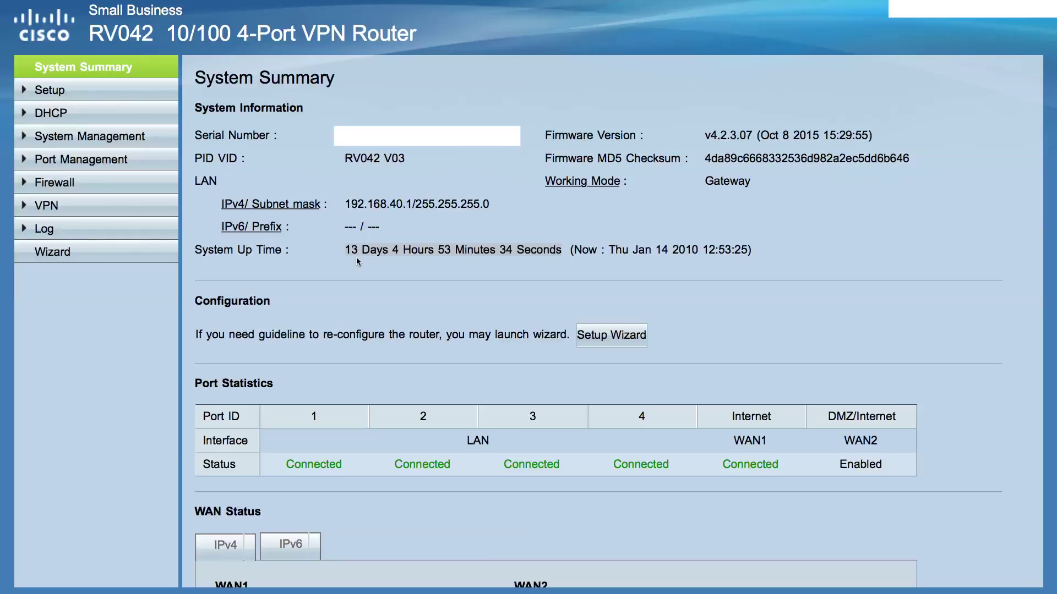
{"action": "left_click_drag", "start_coordinate": [568, 251], "coordinate": [726, 251]}
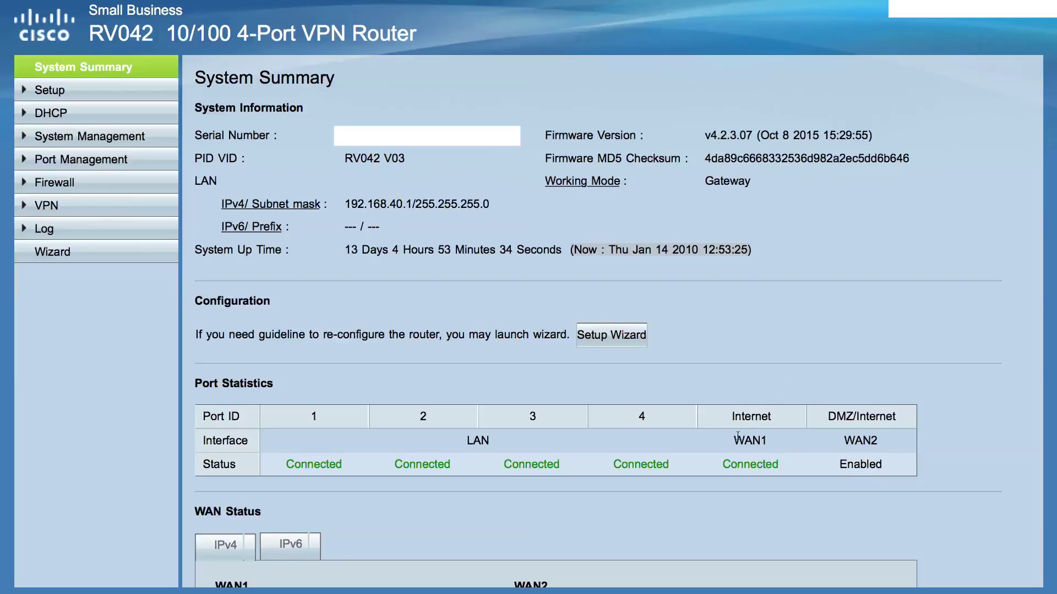
{"action": "left_click", "coordinate": [750, 464]}
{"action": "scroll", "coordinate": [556, 272], "scroll_direction": "down", "scroll_amount": 10}
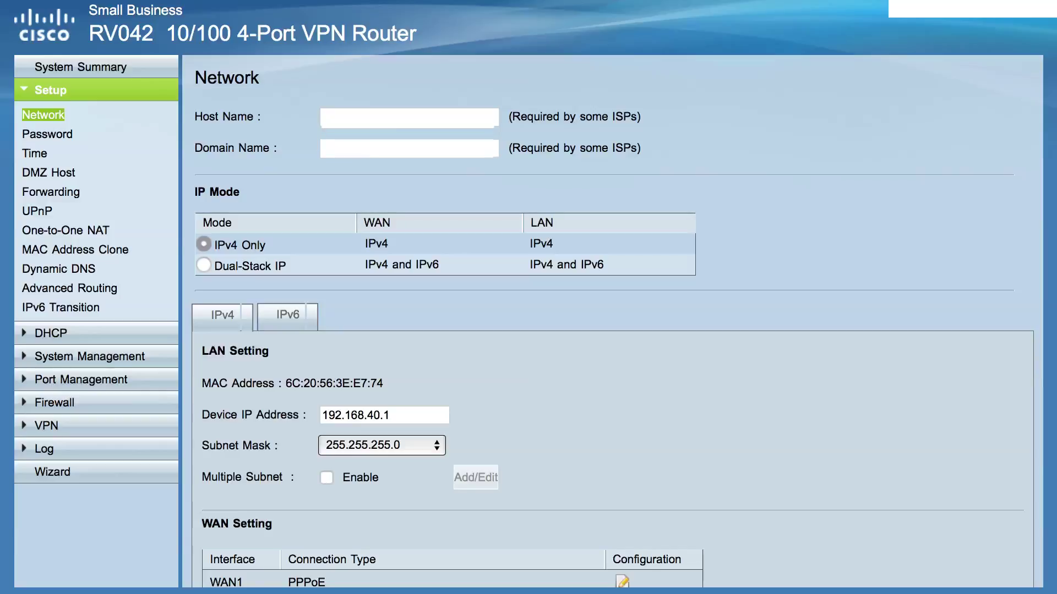
Examine the WAN settings on the Network page, viewing the WAN1 connection configuration and cancelling without changes
{"action": "scroll", "coordinate": [537, 419], "scroll_direction": "down", "scroll_amount": 3}
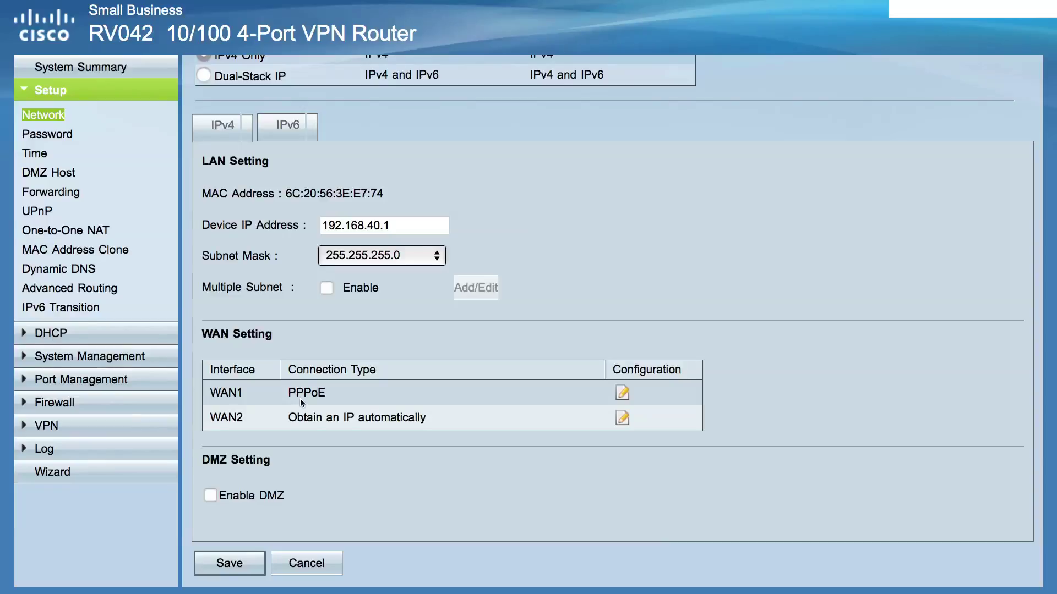
{"action": "left_click", "coordinate": [622, 394]}
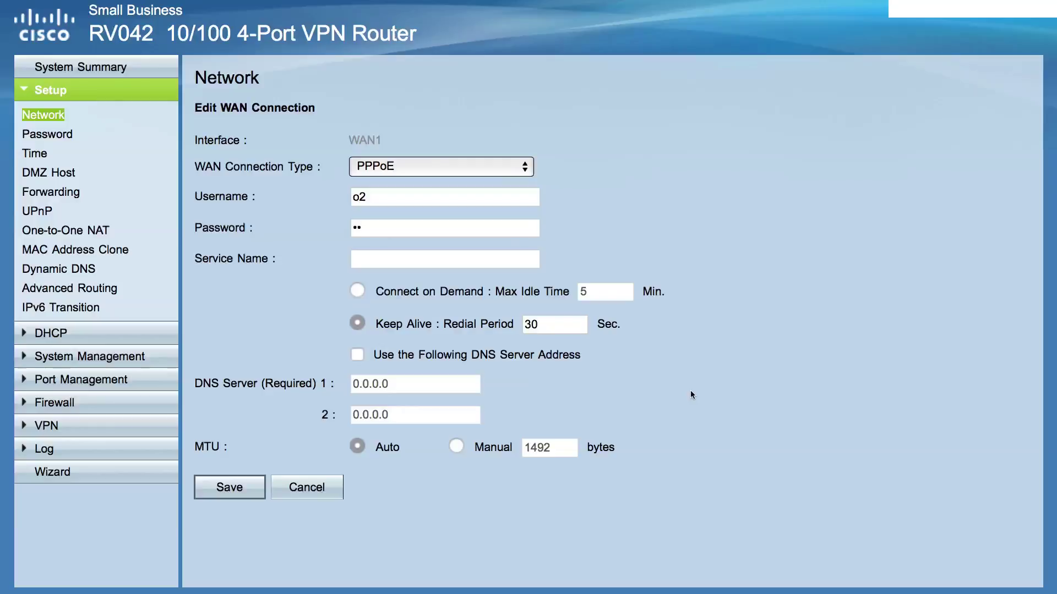
{"action": "left_click", "coordinate": [307, 487]}
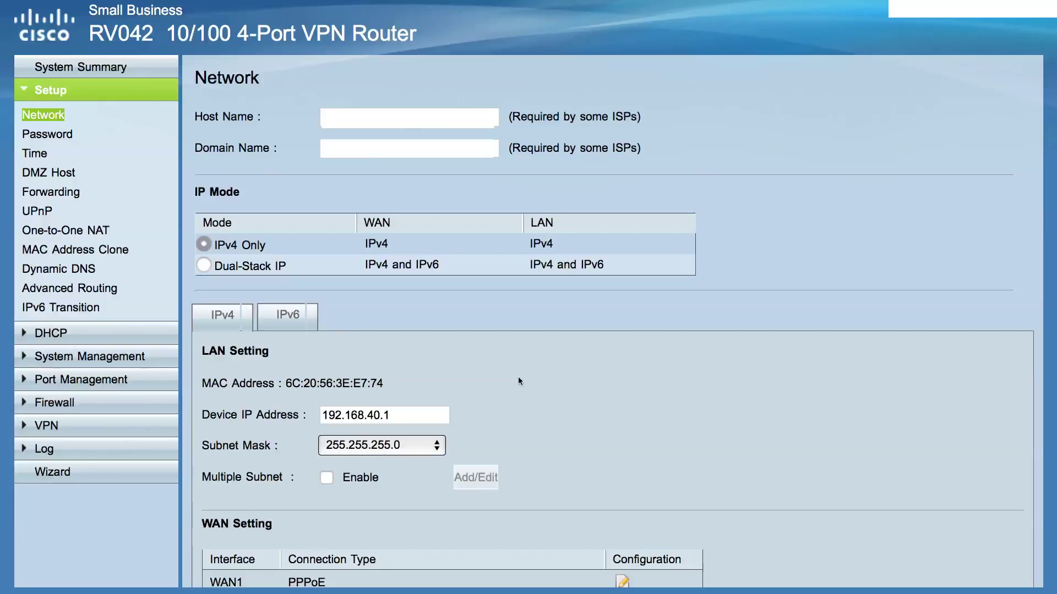
{"action": "scroll", "coordinate": [518, 378], "scroll_direction": "down", "scroll_amount": 5}
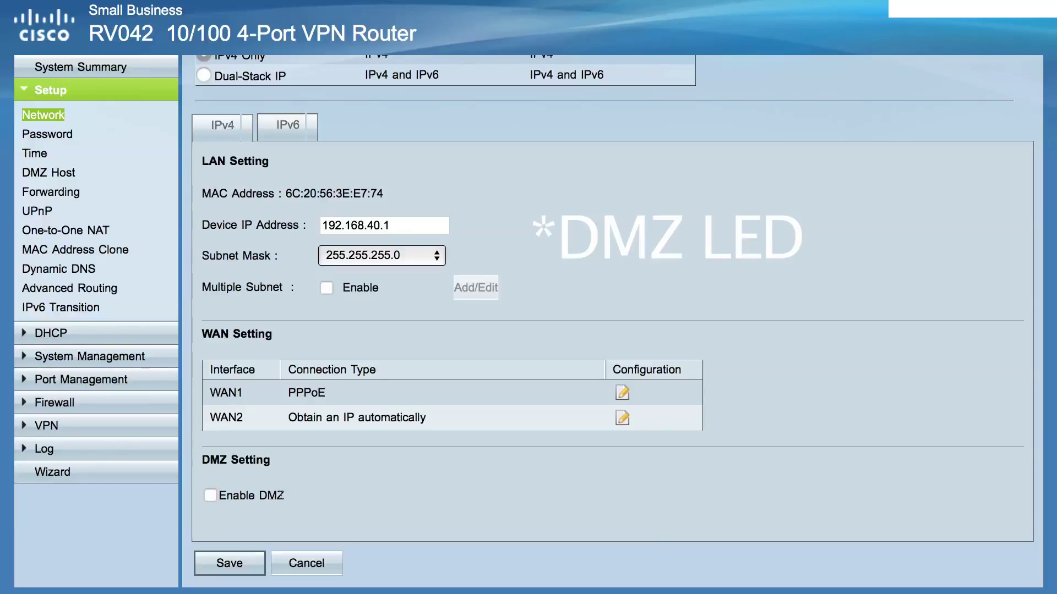
Review the Password page and the Time page's NTP and manual options, time zone and NTP server
{"action": "left_click", "coordinate": [47, 134]}
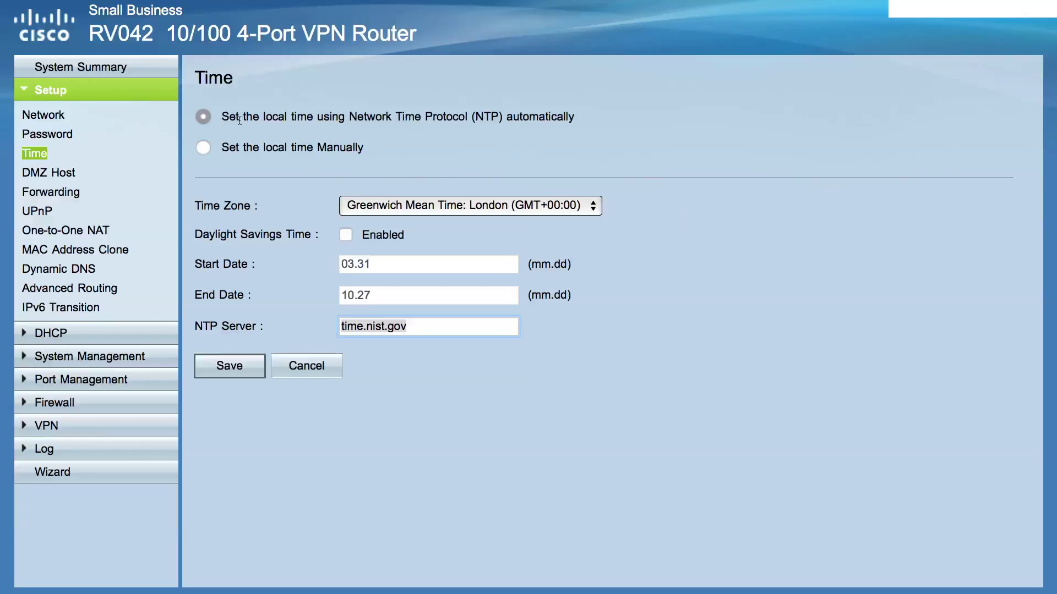
{"action": "left_click", "coordinate": [264, 117]}
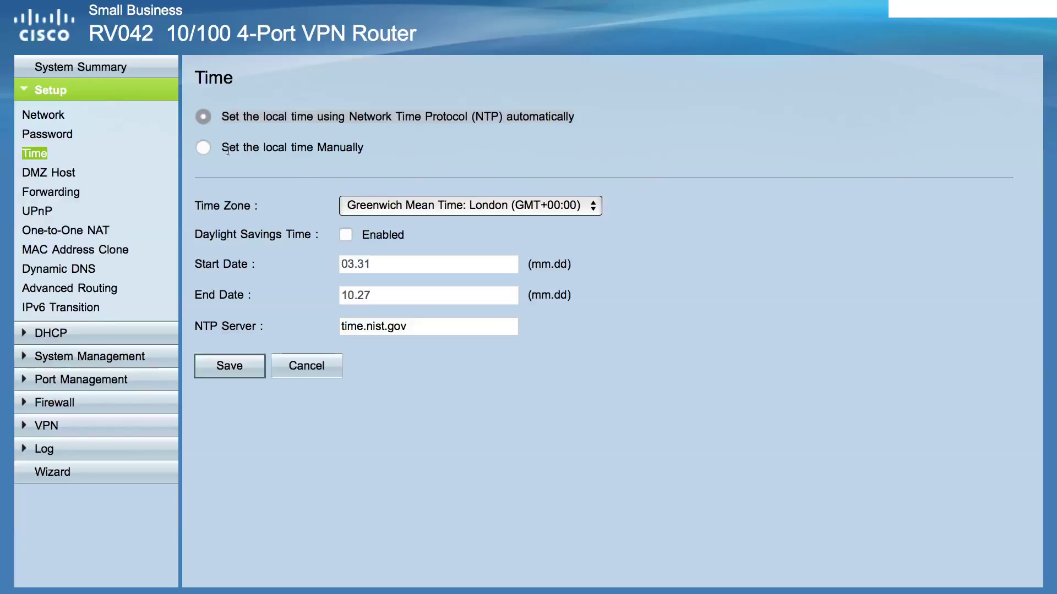
{"action": "left_click_drag", "start_coordinate": [222, 149], "coordinate": [363, 149]}
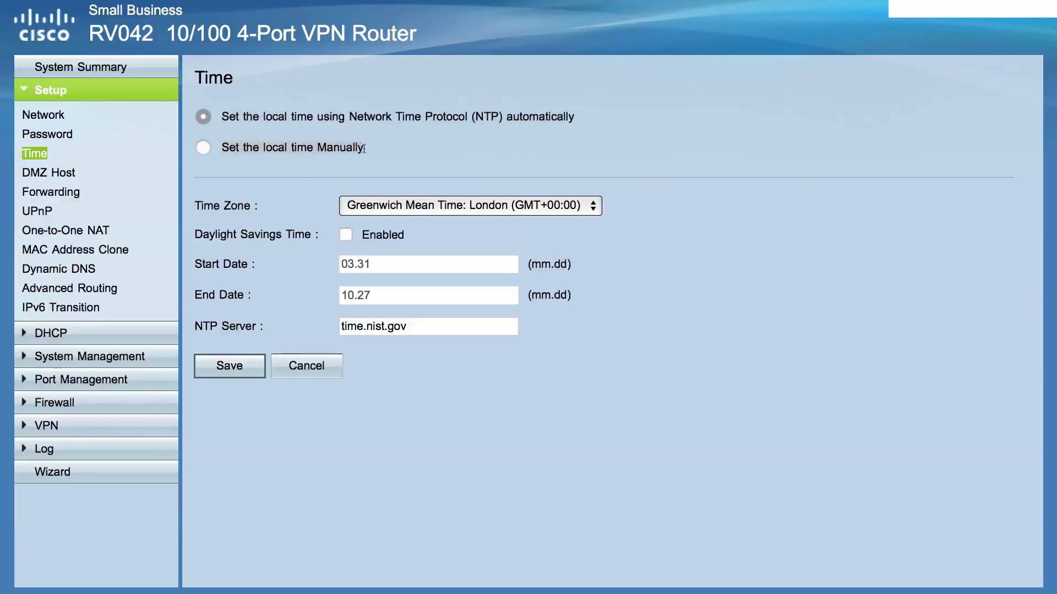
{"action": "left_click_drag", "start_coordinate": [194, 207], "coordinate": [262, 200]}
{"action": "left_click", "coordinate": [271, 209]}
{"action": "left_click_drag", "start_coordinate": [425, 329], "coordinate": [326, 332]}
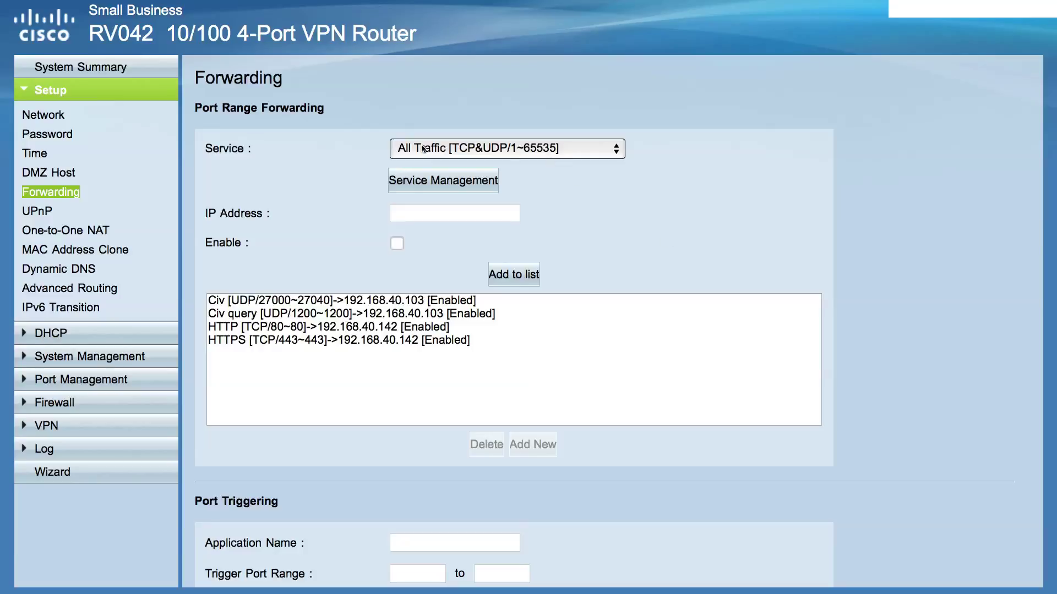
Inspect the port forwarding services, each existing forwarding entry and the Port Triggering section on the Forwarding page
{"action": "left_click", "coordinate": [559, 151]}
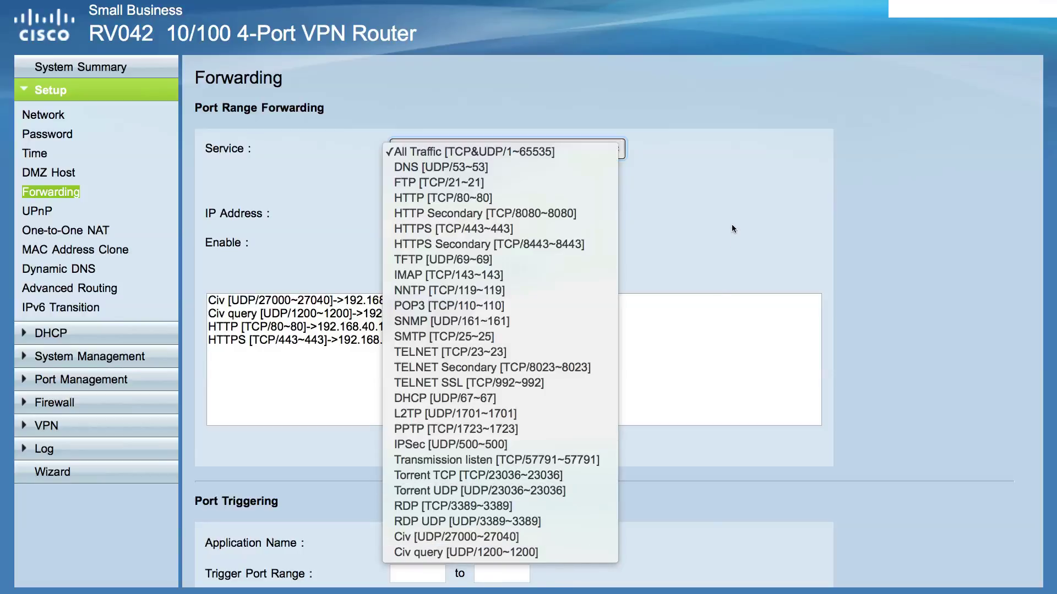
{"action": "left_click", "coordinate": [699, 224]}
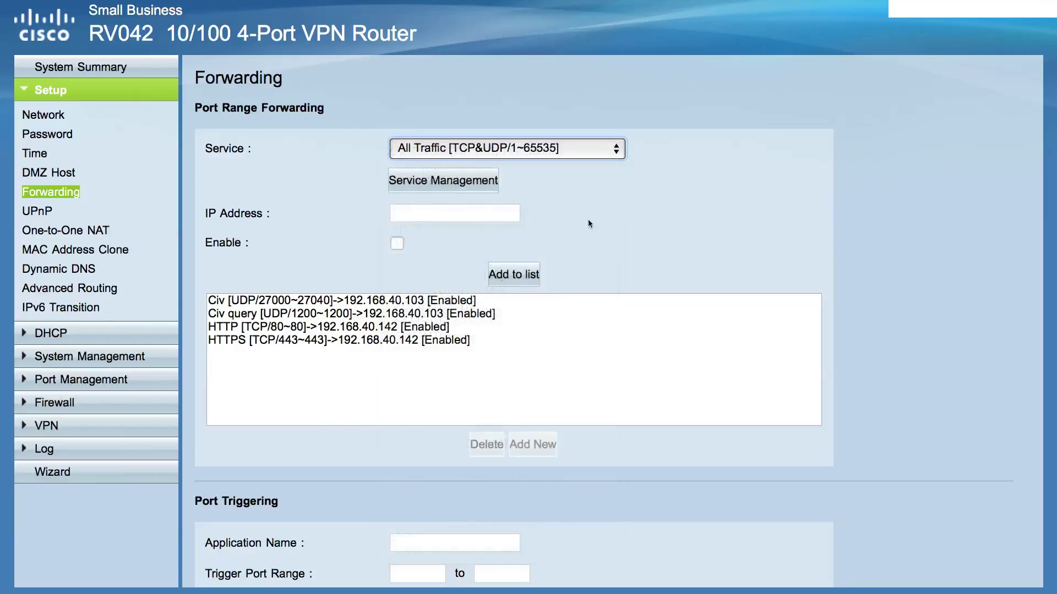
{"action": "left_click", "coordinate": [380, 301]}
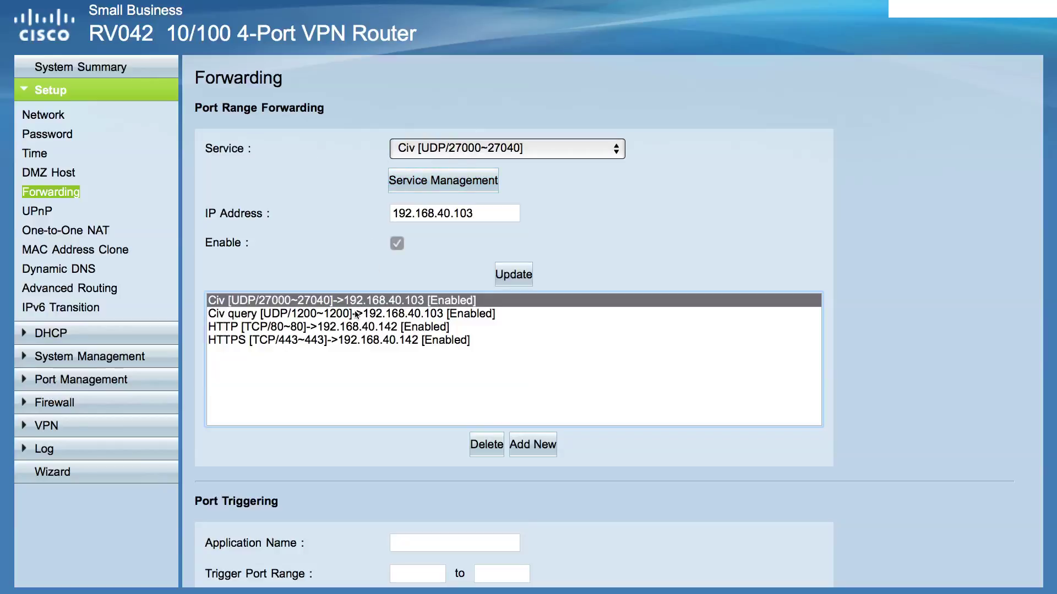
{"action": "key", "text": "Down"}
{"action": "key", "text": "Down"}
{"action": "key", "text": "Down"}
{"action": "left_click", "coordinate": [807, 239]}
{"action": "scroll", "coordinate": [807, 238], "scroll_direction": "down", "scroll_amount": 5}
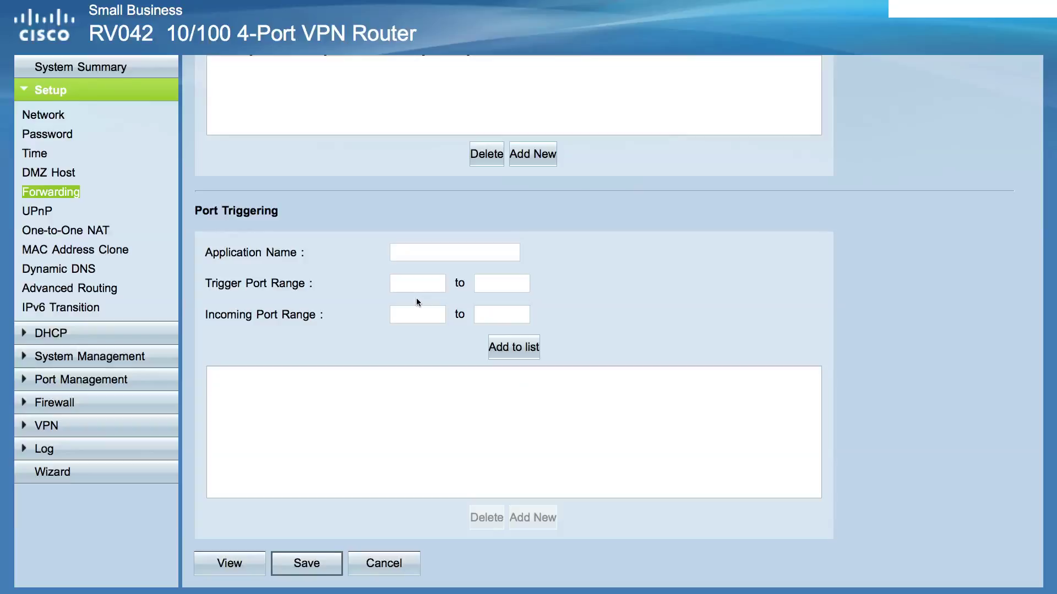
Examine the UPnP page's available services, trying Teredo [UDP/49840~49840] as the service, and view the forwarding list
{"action": "left_click", "coordinate": [36, 211]}
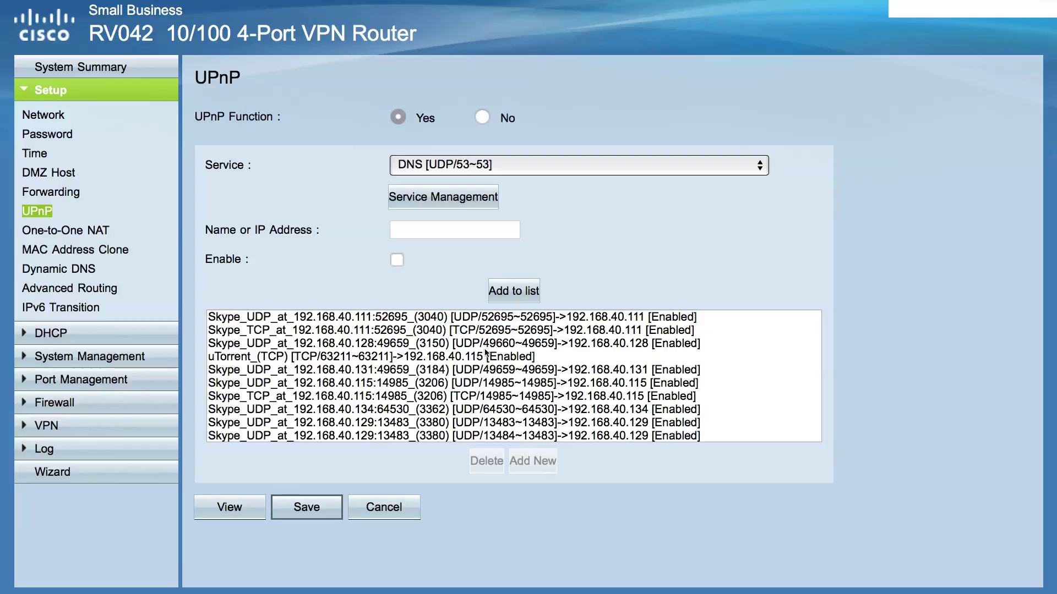
{"action": "left_click", "coordinate": [418, 167]}
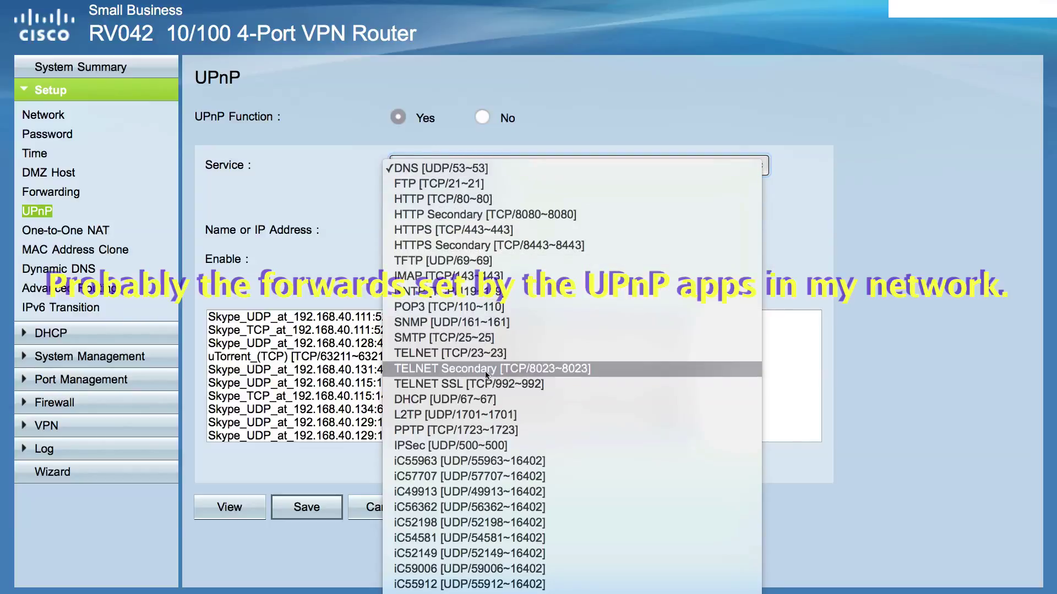
{"action": "scroll", "coordinate": [487, 380], "scroll_direction": "down", "scroll_amount": 5}
{"action": "scroll", "coordinate": [505, 422], "scroll_direction": "down", "scroll_amount": 15}
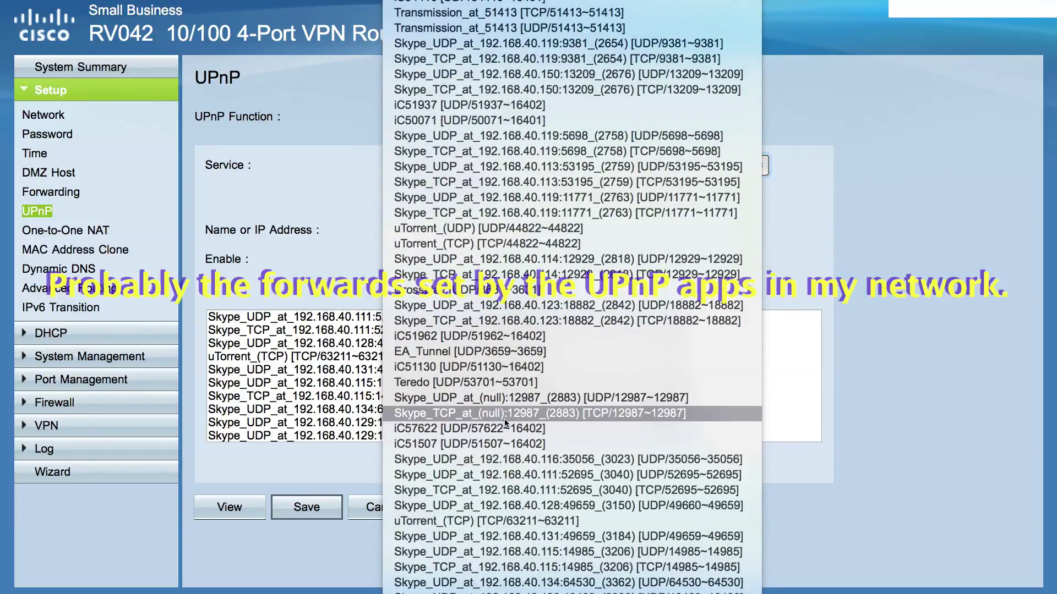
{"action": "scroll", "coordinate": [505, 423], "scroll_direction": "up", "scroll_amount": 10}
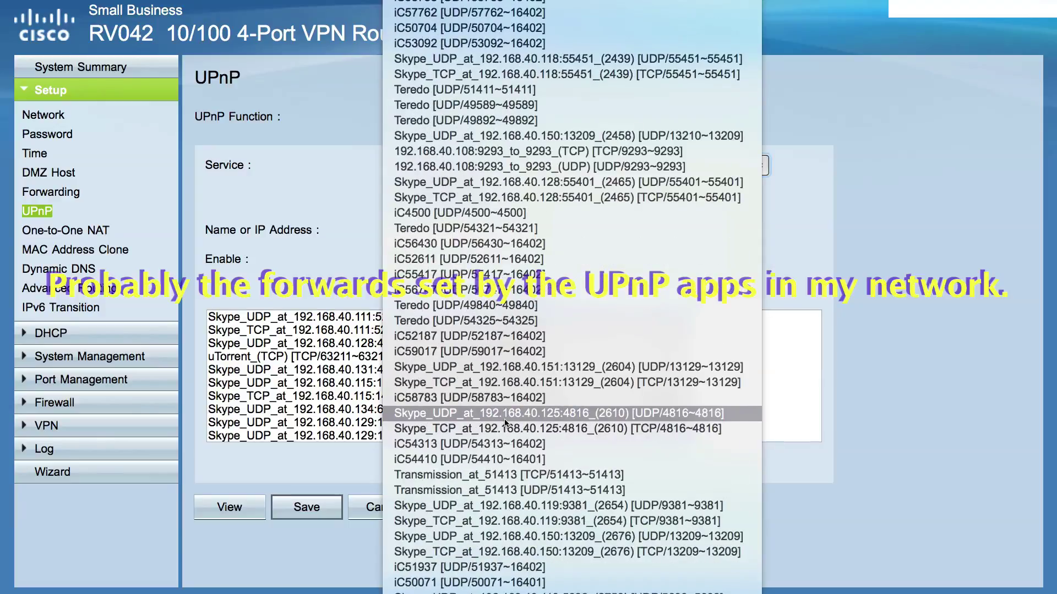
{"action": "left_click", "coordinate": [500, 321]}
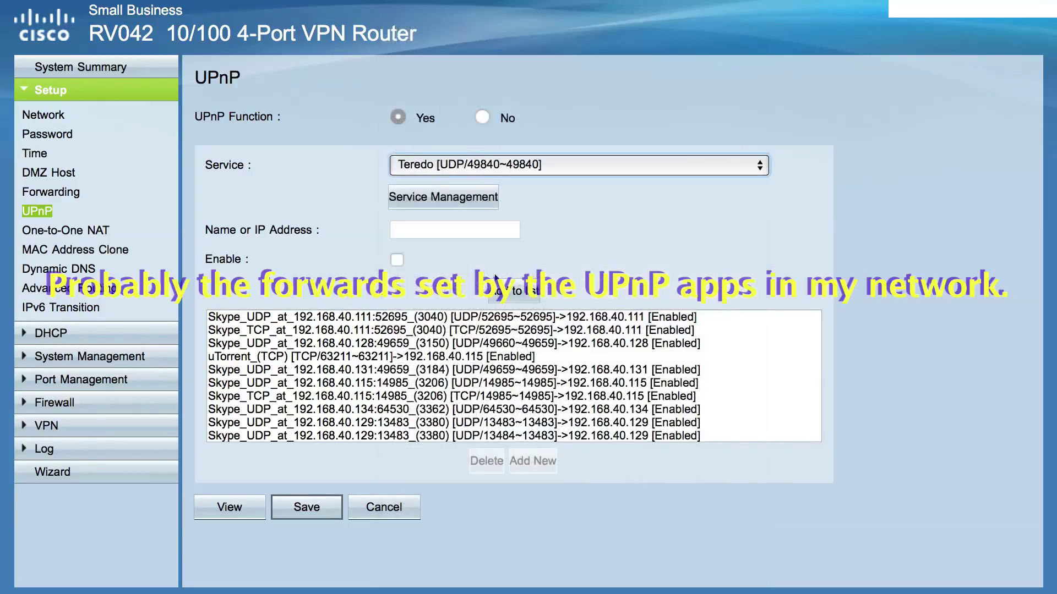
{"action": "left_click", "coordinate": [485, 174]}
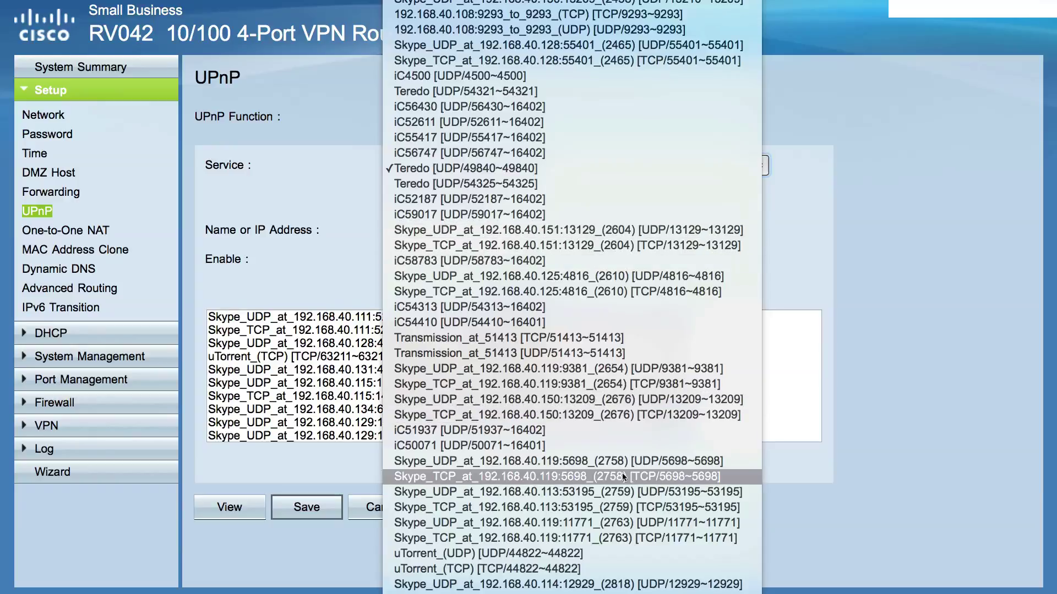
{"action": "scroll", "coordinate": [627, 460], "scroll_direction": "down", "scroll_amount": 8}
{"action": "left_click", "coordinate": [892, 457]}
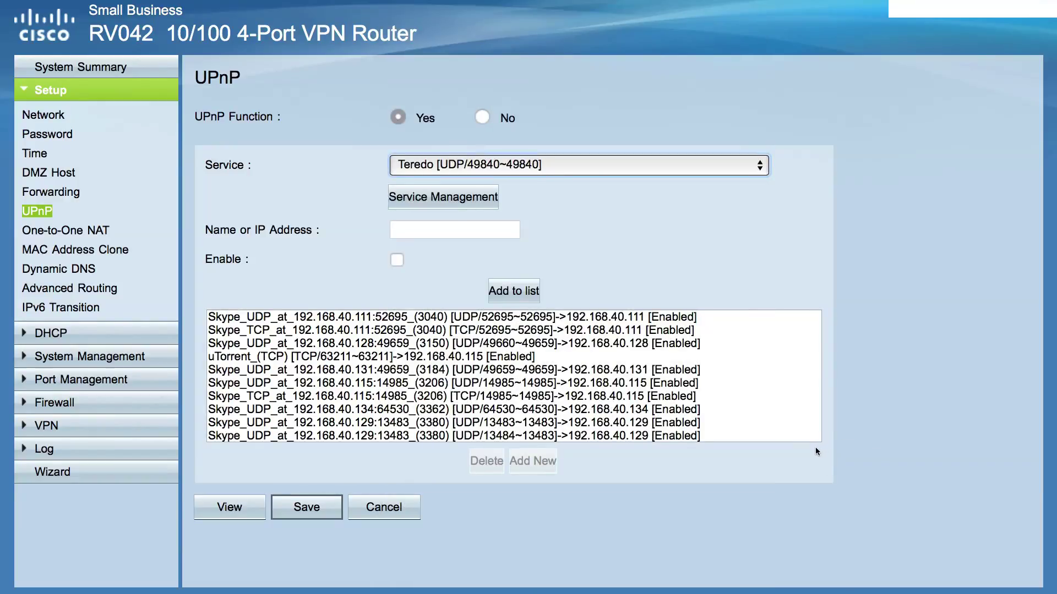
{"action": "left_click", "coordinate": [229, 506]}
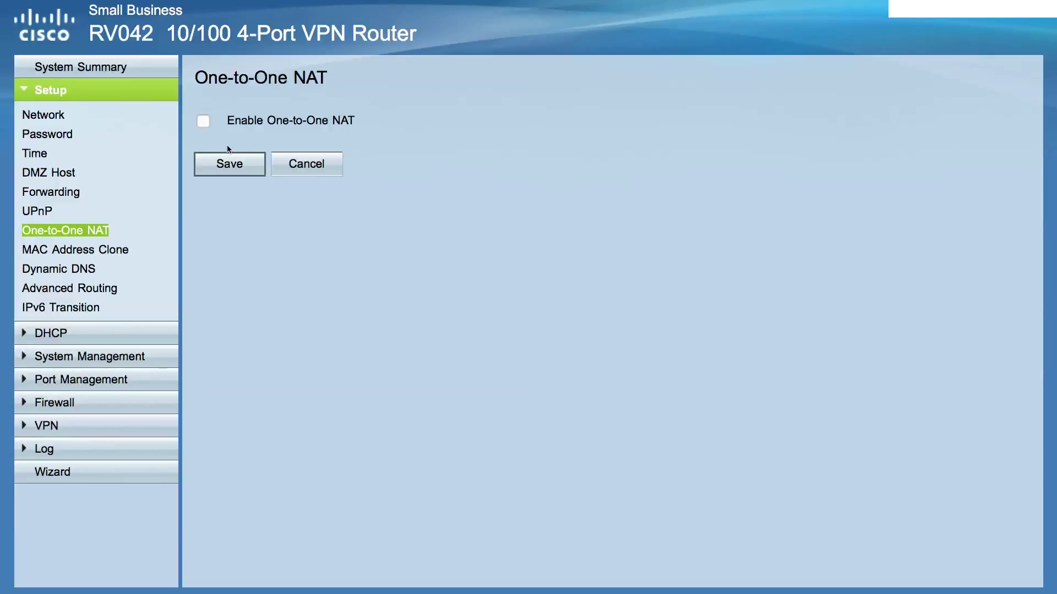
Temporarily enable One-to-One NAT to inspect its range fields and help description, without keeping it enabled
{"action": "left_click", "coordinate": [204, 123]}
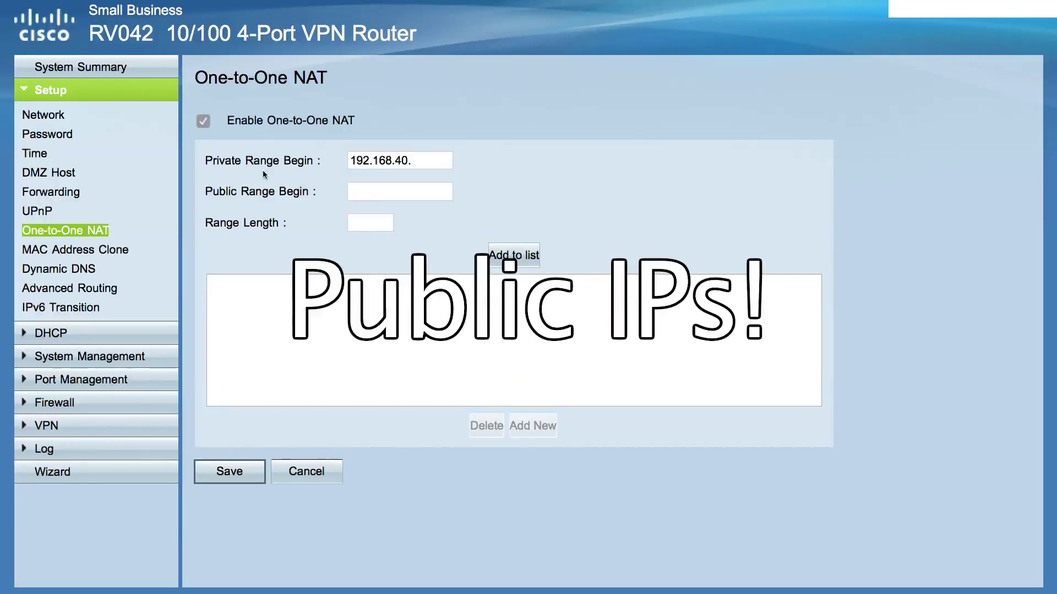
{"action": "left_click", "coordinate": [373, 194]}
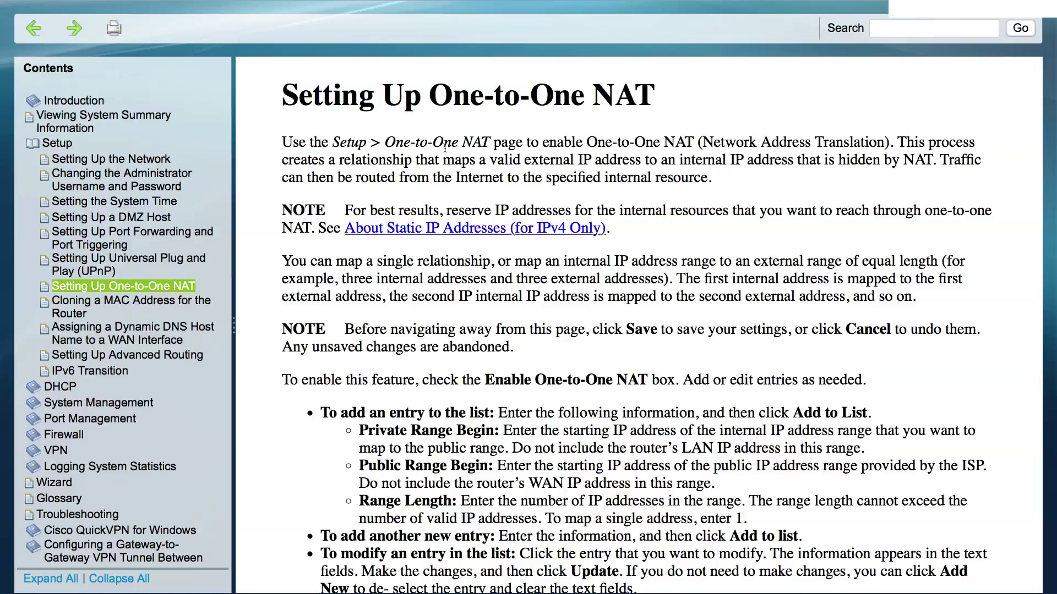
{"action": "left_click_drag", "start_coordinate": [898, 143], "coordinate": [935, 161]}
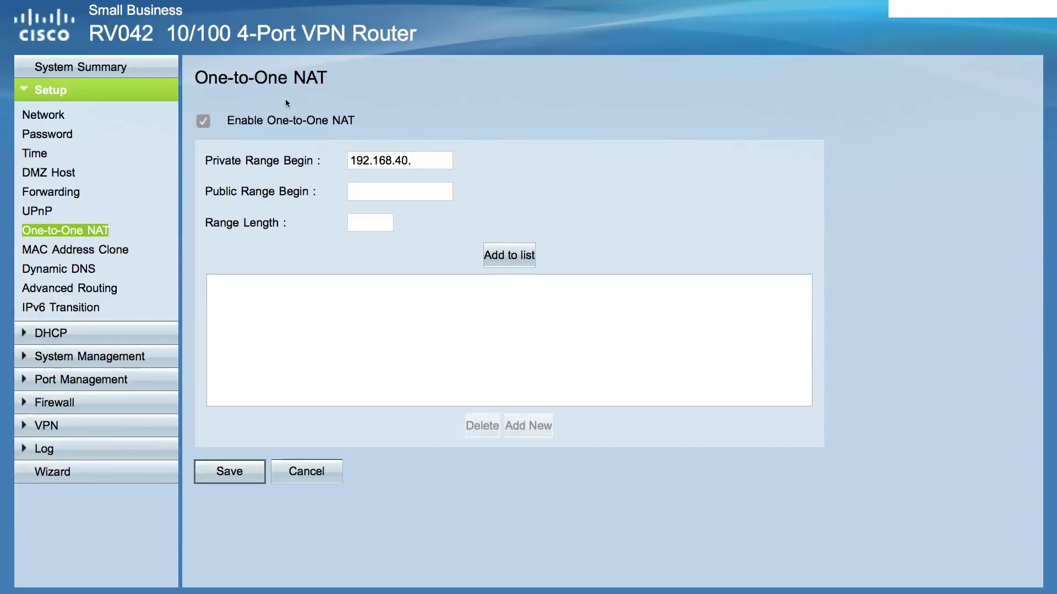
{"action": "left_click", "coordinate": [203, 121]}
Examine the MAC Address Clone options for the WAN1 interface
{"action": "left_click", "coordinate": [136, 244]}
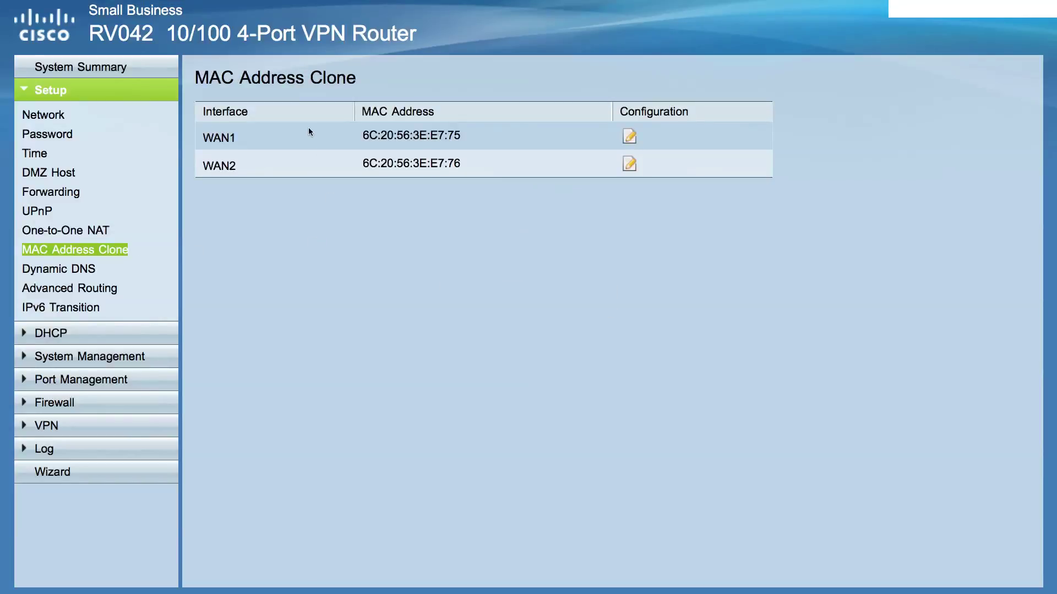
{"action": "left_click", "coordinate": [631, 137]}
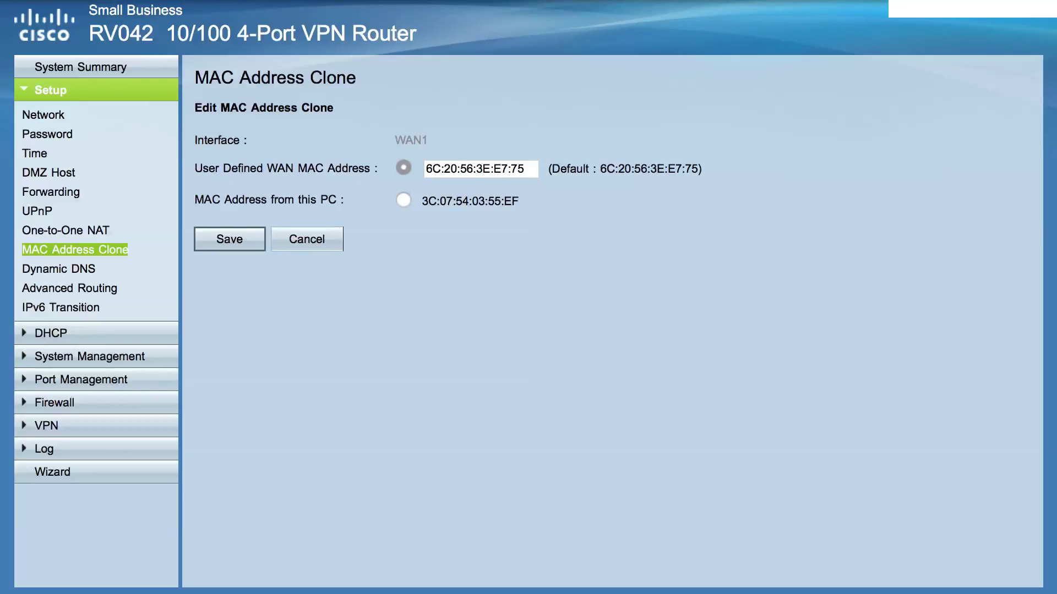
Compare the 3322.org and DynDNS.org services in WAN1's Dynamic DNS setup, and return the service to Disable
{"action": "left_click", "coordinate": [86, 271]}
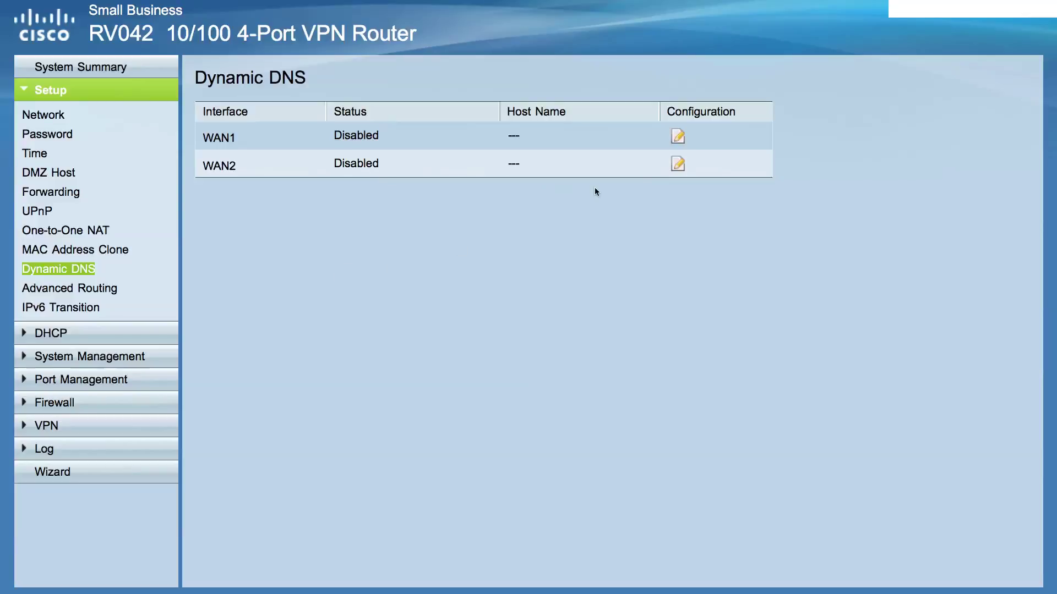
{"action": "left_click", "coordinate": [677, 137]}
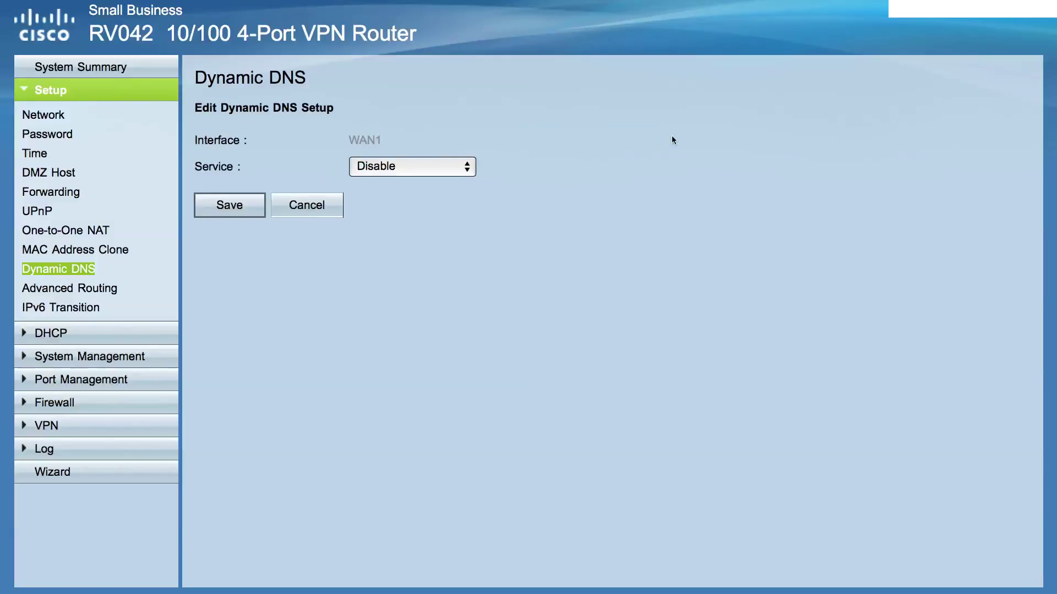
{"action": "left_click", "coordinate": [420, 171]}
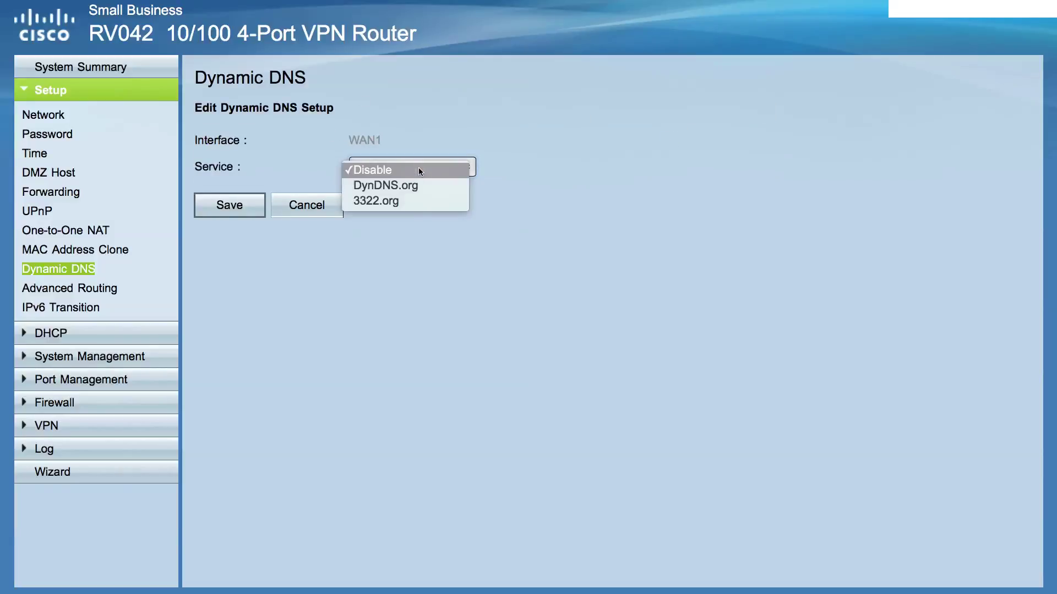
{"action": "left_click", "coordinate": [404, 208]}
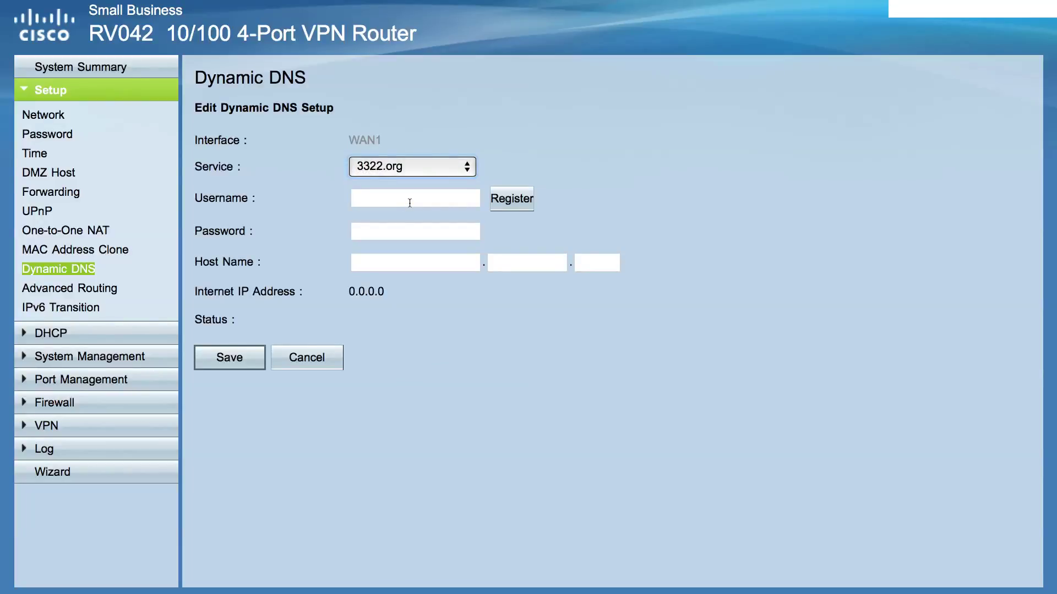
{"action": "left_click", "coordinate": [409, 168]}
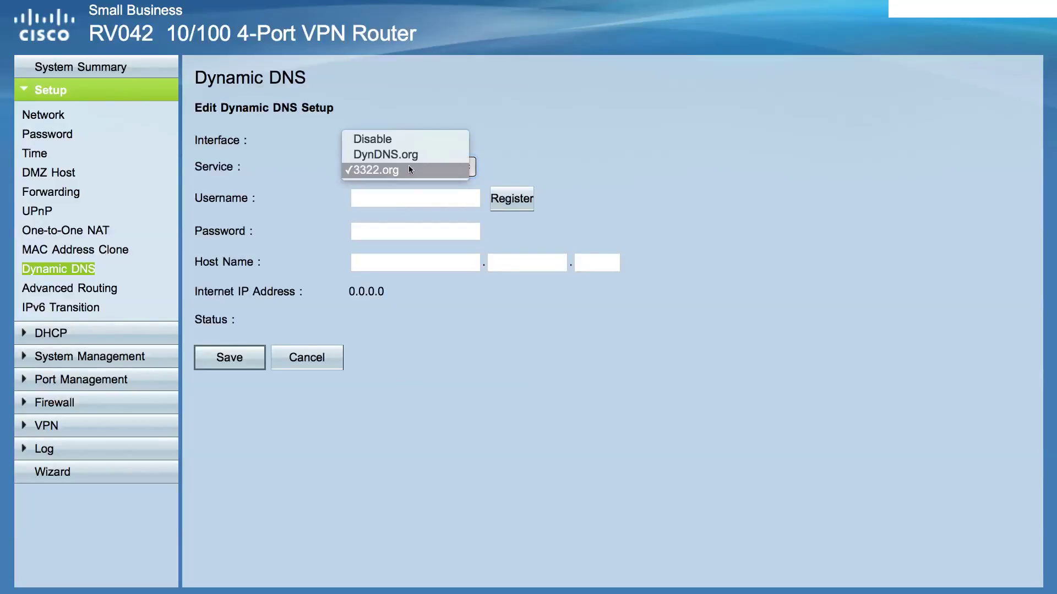
{"action": "left_click", "coordinate": [411, 154]}
{"action": "left_click", "coordinate": [409, 169]}
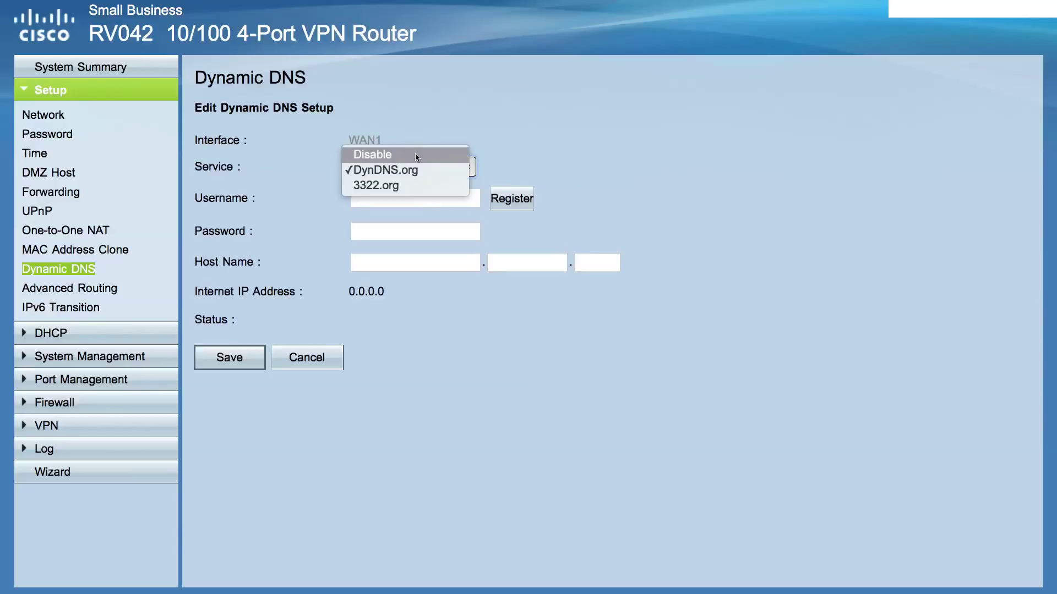
{"action": "left_click", "coordinate": [415, 153]}
Open the Advanced Routing settings to review the IPv4 dynamic and static routing options
{"action": "left_click", "coordinate": [102, 288]}
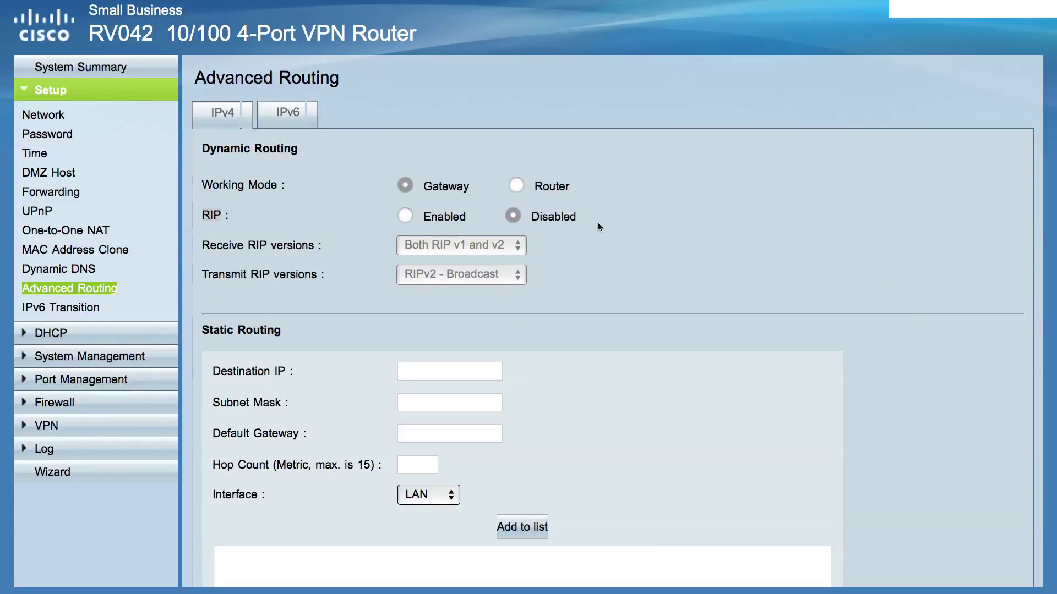
Read the Advanced Routing help and the glossary entry for Routing Information Protocol (RIP), and return to the router page
{"action": "left_click", "coordinate": [1034, 20]}
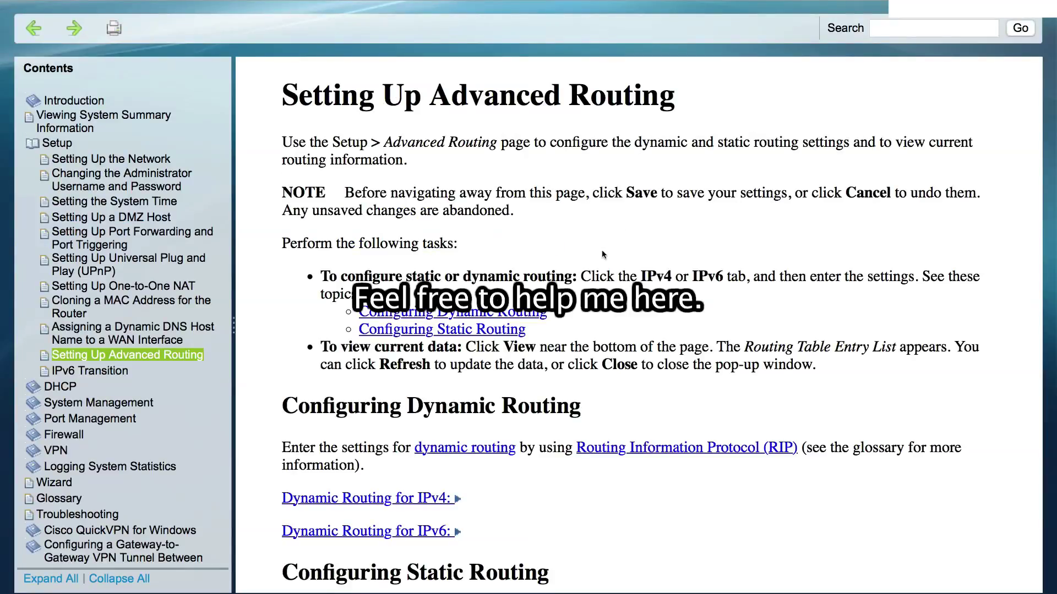
{"action": "scroll", "coordinate": [603, 254], "scroll_direction": "down", "scroll_amount": 8}
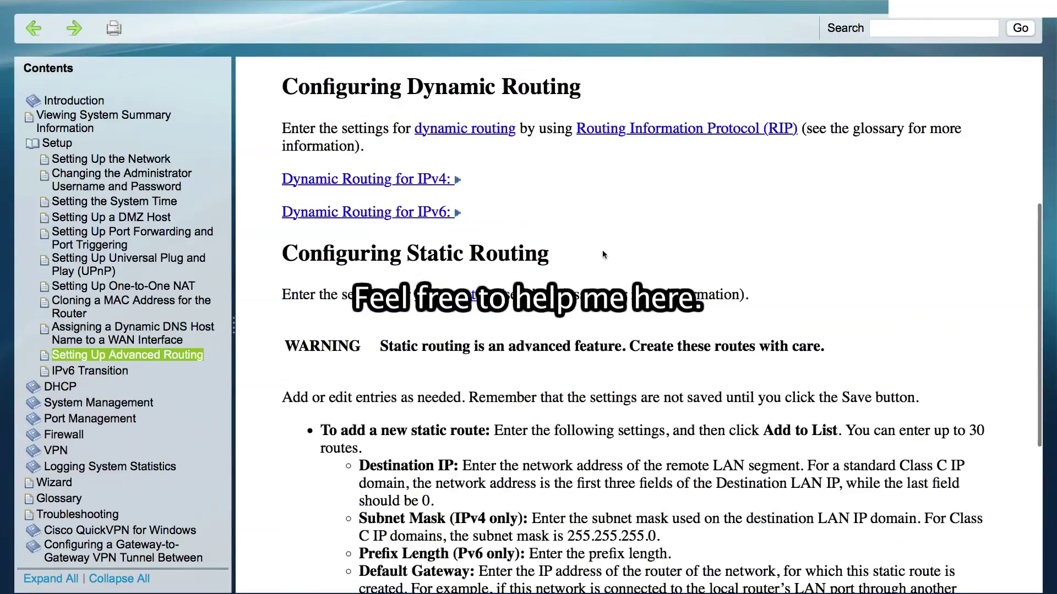
{"action": "scroll", "coordinate": [602, 254], "scroll_direction": "down", "scroll_amount": 4}
{"action": "scroll", "coordinate": [603, 250], "scroll_direction": "up", "scroll_amount": 5}
{"action": "scroll", "coordinate": [603, 251], "scroll_direction": "up", "scroll_amount": 5}
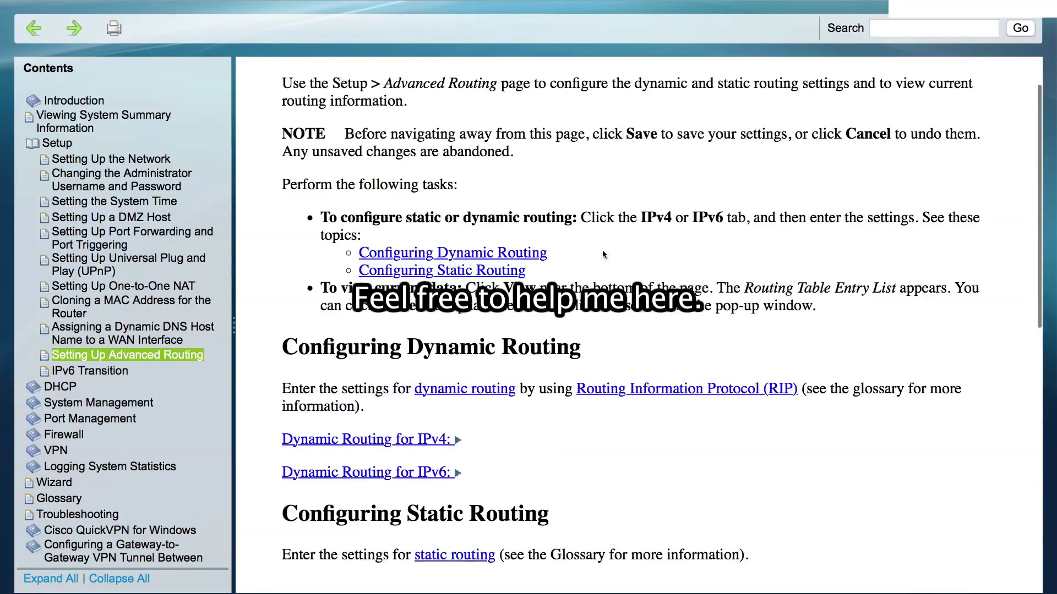
{"action": "scroll", "coordinate": [602, 255], "scroll_direction": "up", "scroll_amount": 1}
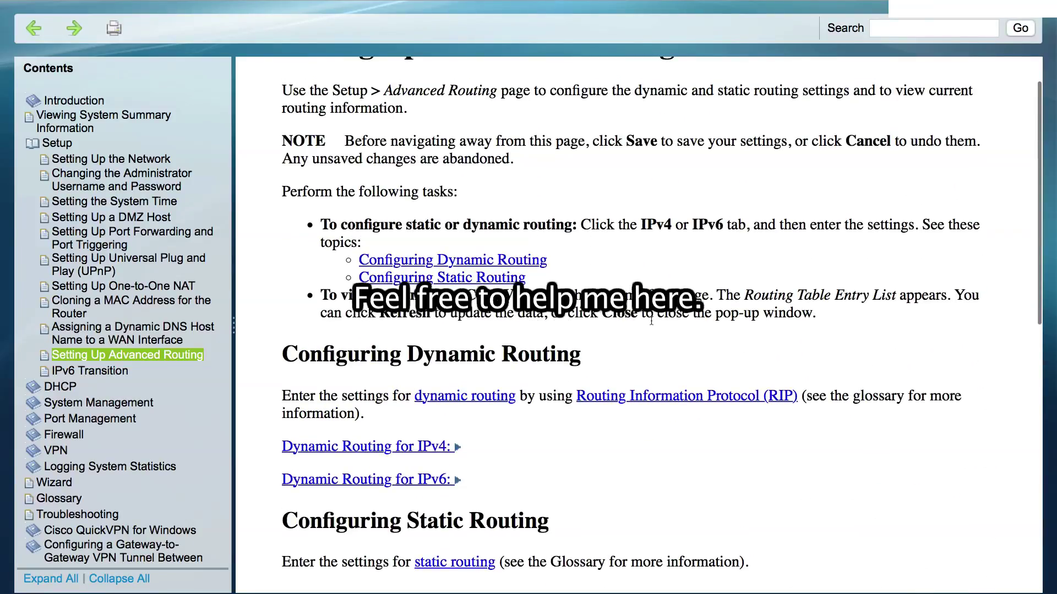
{"action": "left_click", "coordinate": [672, 400]}
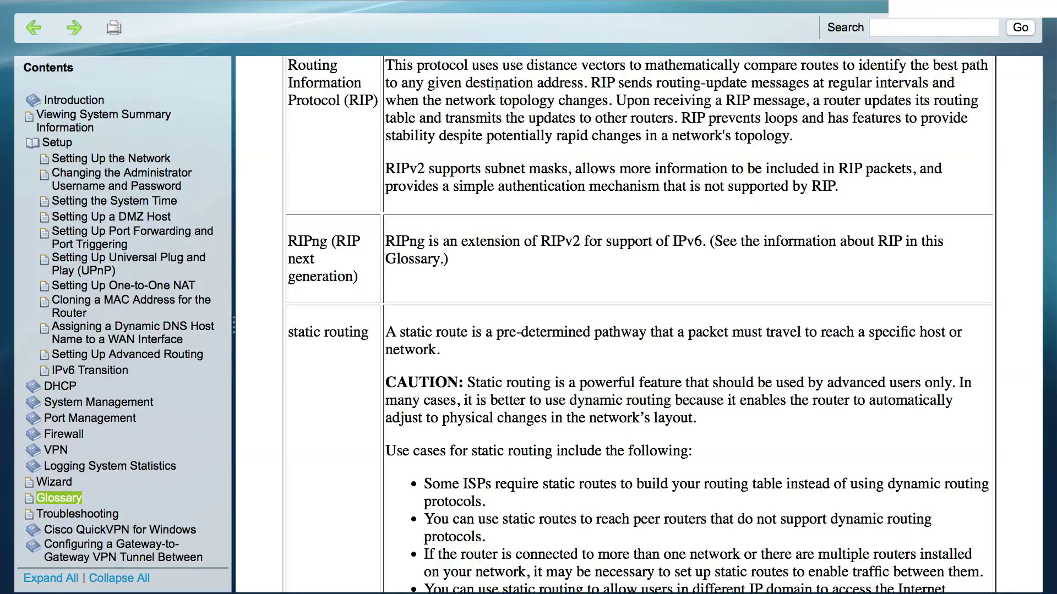
{"action": "left_click", "coordinate": [541, 12]}
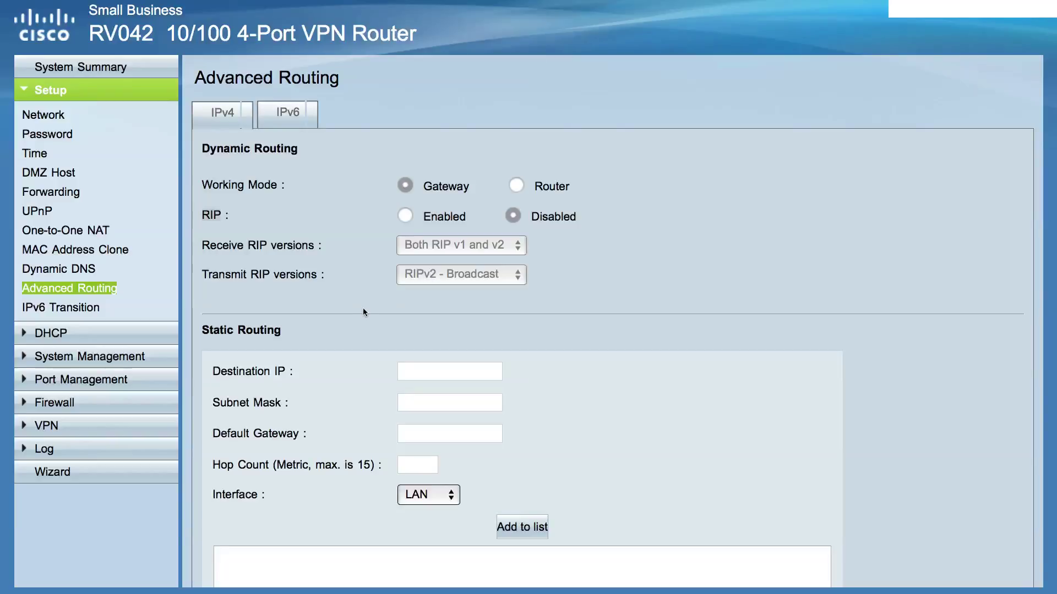
Review the Static Routing fields and the available Interface options on the Advanced Routing page
{"action": "scroll", "coordinate": [362, 312], "scroll_direction": "down", "scroll_amount": 3}
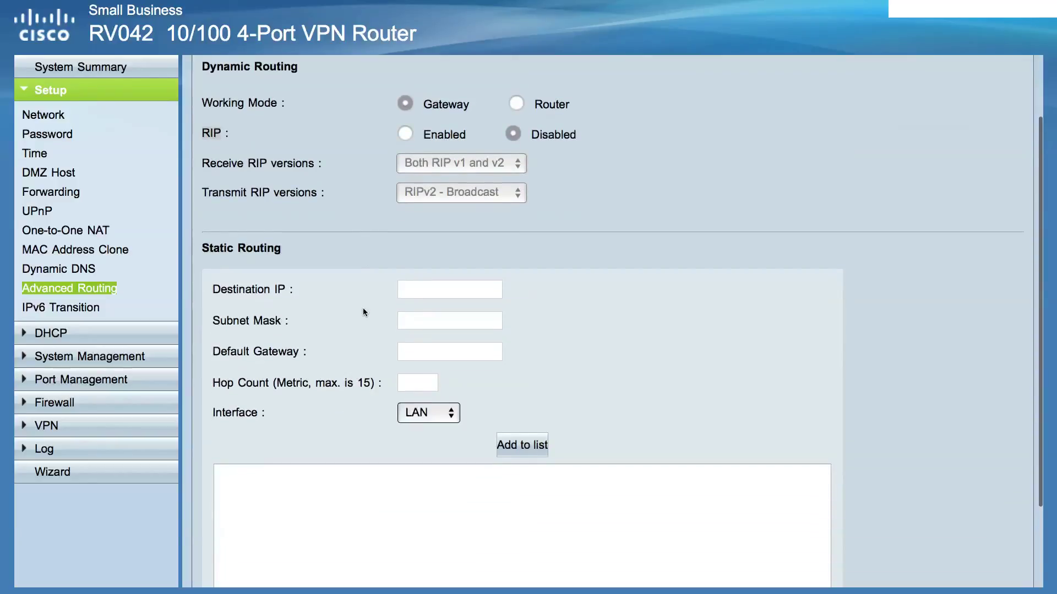
{"action": "scroll", "coordinate": [363, 312], "scroll_direction": "down", "scroll_amount": 1}
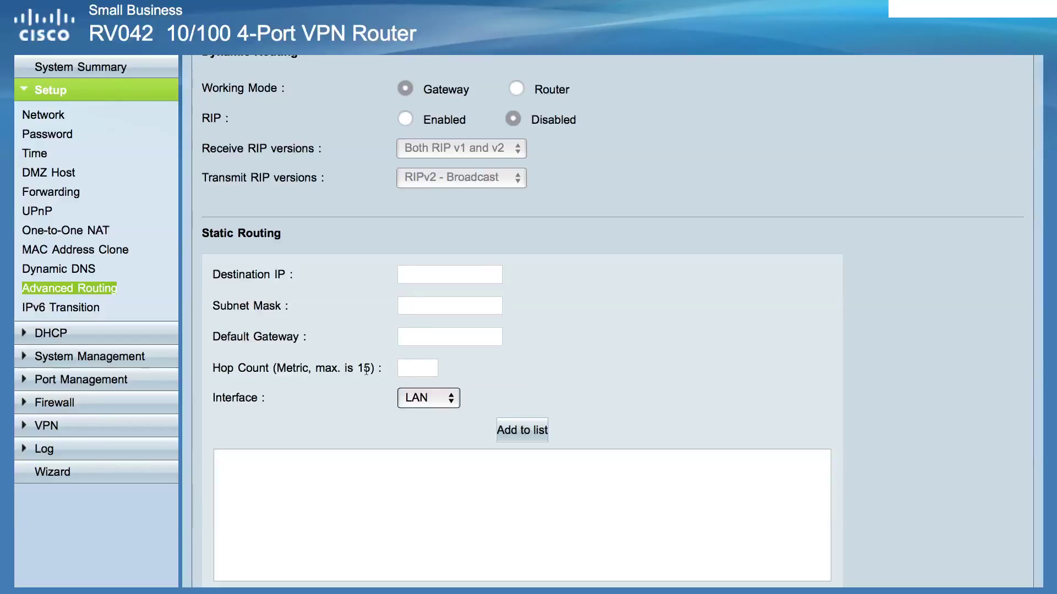
{"action": "left_click", "coordinate": [434, 400]}
{"action": "left_click", "coordinate": [617, 348]}
Open the IPv6 Transition page and decline the redirect to the Network page
{"action": "left_click", "coordinate": [84, 307]}
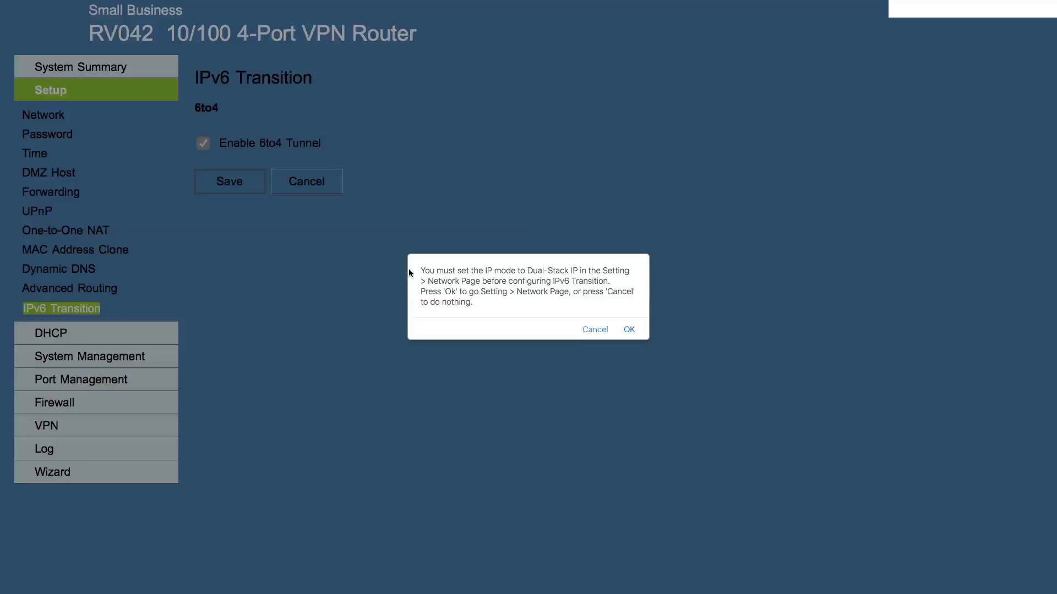
{"action": "left_click", "coordinate": [598, 328]}
Open DHCP Setup, try enabling DHCP Relay to read its confirmation notice, and cancel the change
{"action": "left_click", "coordinate": [71, 333]}
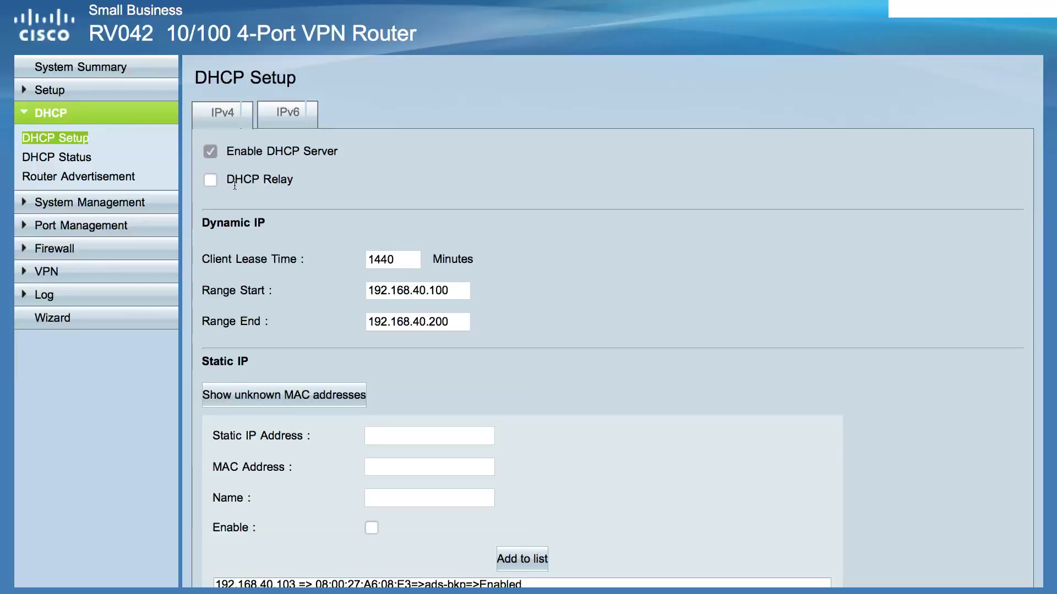
{"action": "left_click", "coordinate": [211, 178]}
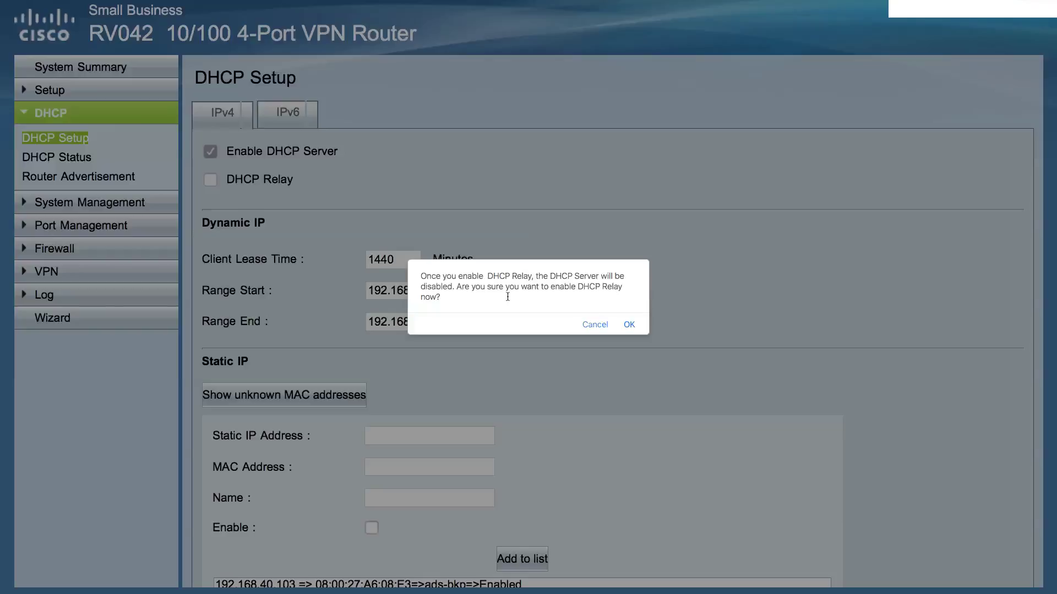
{"action": "left_click_drag", "start_coordinate": [420, 276], "coordinate": [625, 277]}
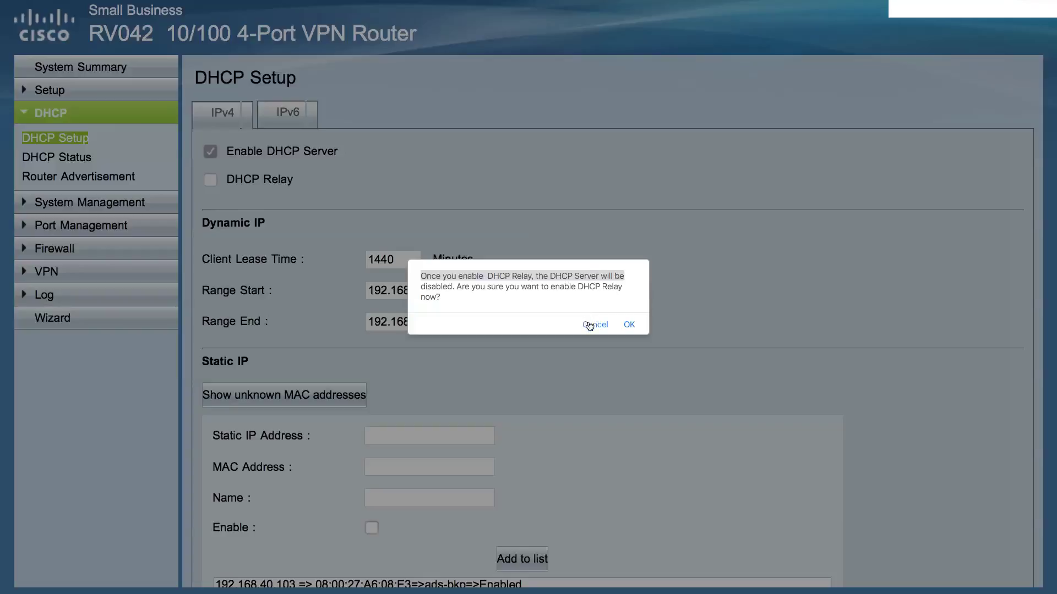
{"action": "left_click", "coordinate": [589, 325]}
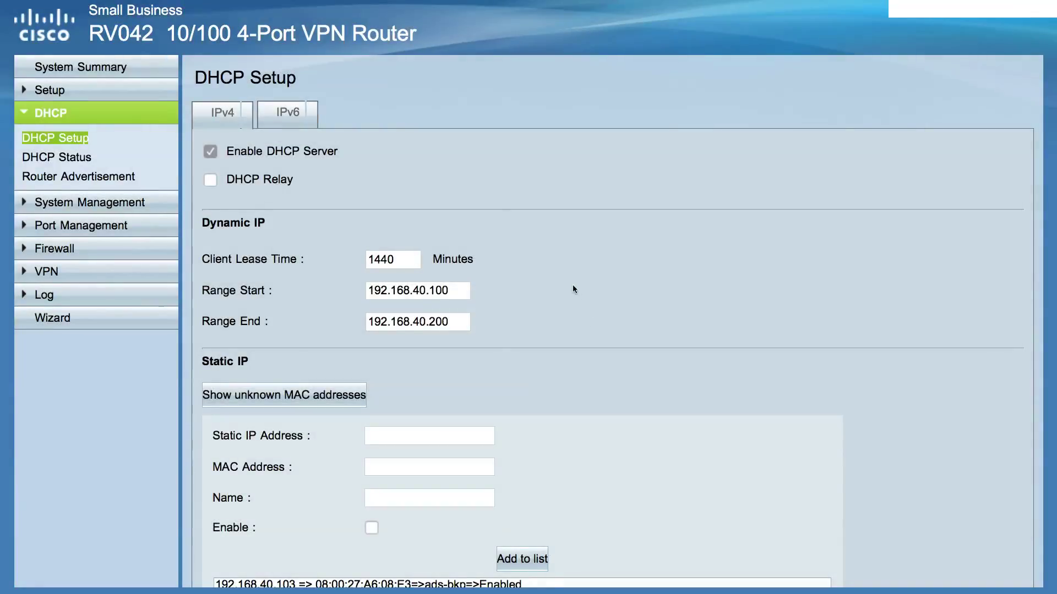
Open the DHCP Setup help and read the DHCP Relay (IPv4 only) description under Enabling DHCP Server and DHCP Relay
{"action": "left_click", "coordinate": [1043, 20]}
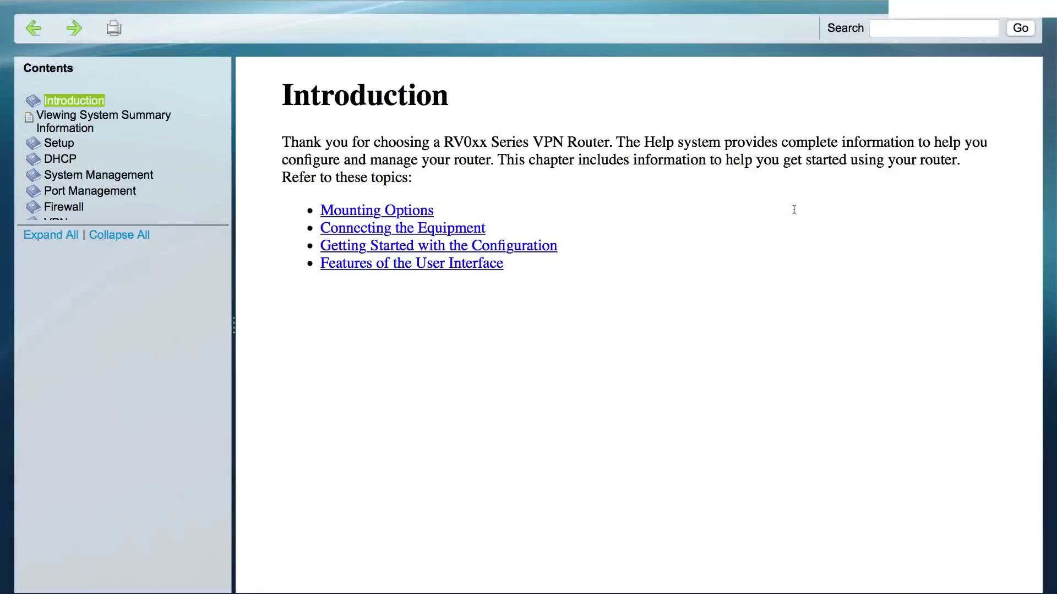
{"action": "left_click", "coordinate": [410, 413]}
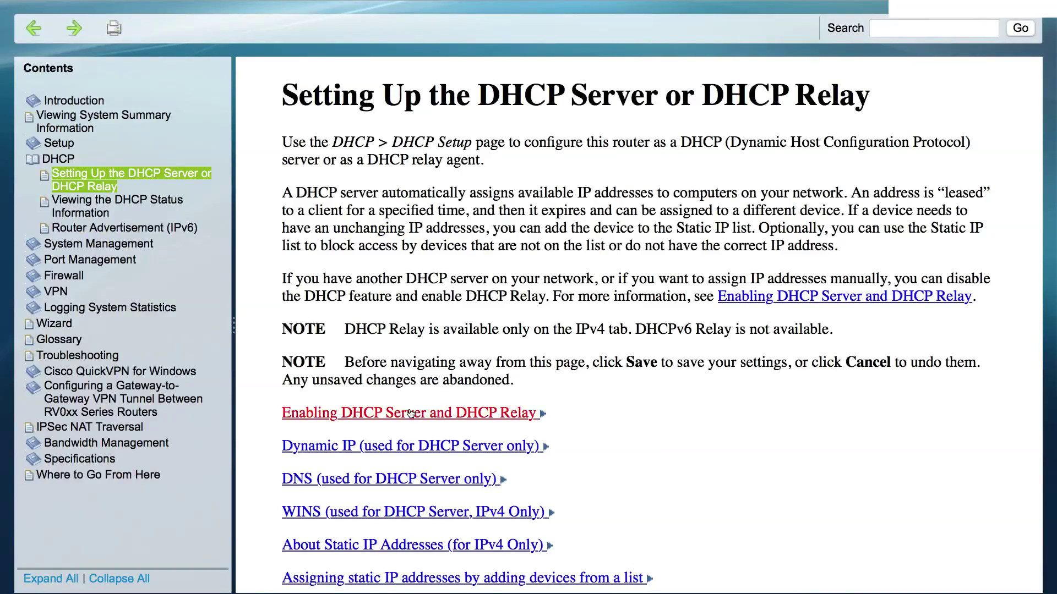
{"action": "scroll", "coordinate": [410, 414], "scroll_direction": "down", "scroll_amount": 5}
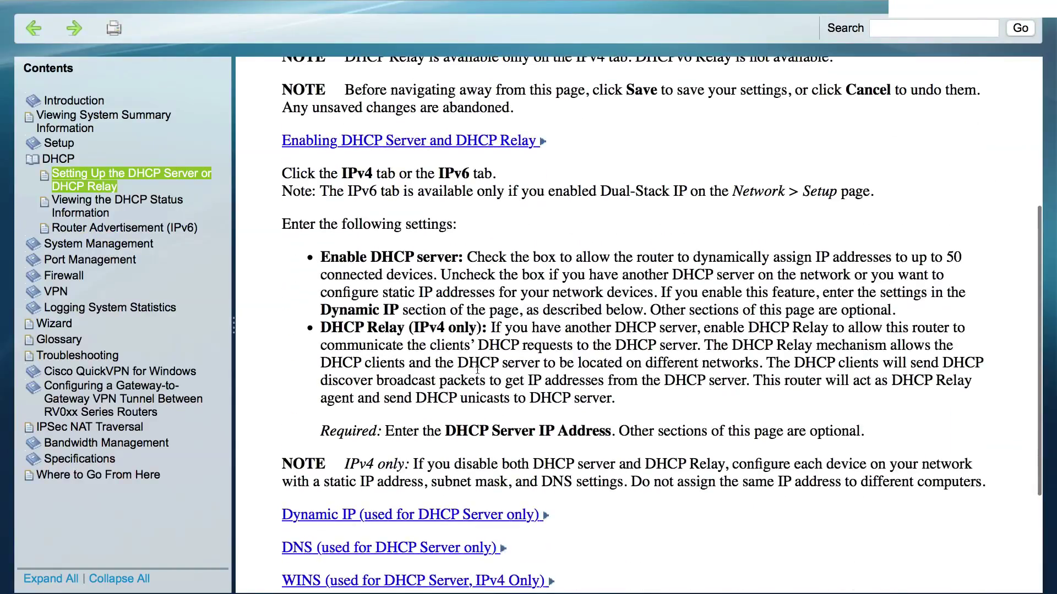
{"action": "left_click_drag", "start_coordinate": [321, 328], "coordinate": [659, 390]}
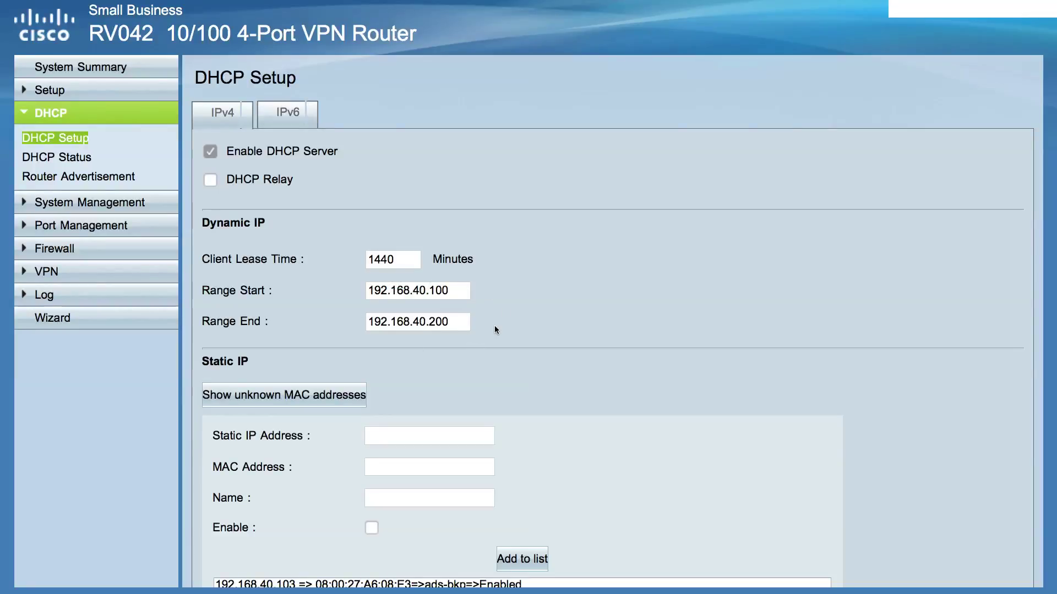
Review the Static IP list on DHCP Setup by selecting the 192.168.40.104 entry, and examine the option blocking MAC addresses with a wrong IP
{"action": "scroll", "coordinate": [495, 329], "scroll_direction": "down", "scroll_amount": 2}
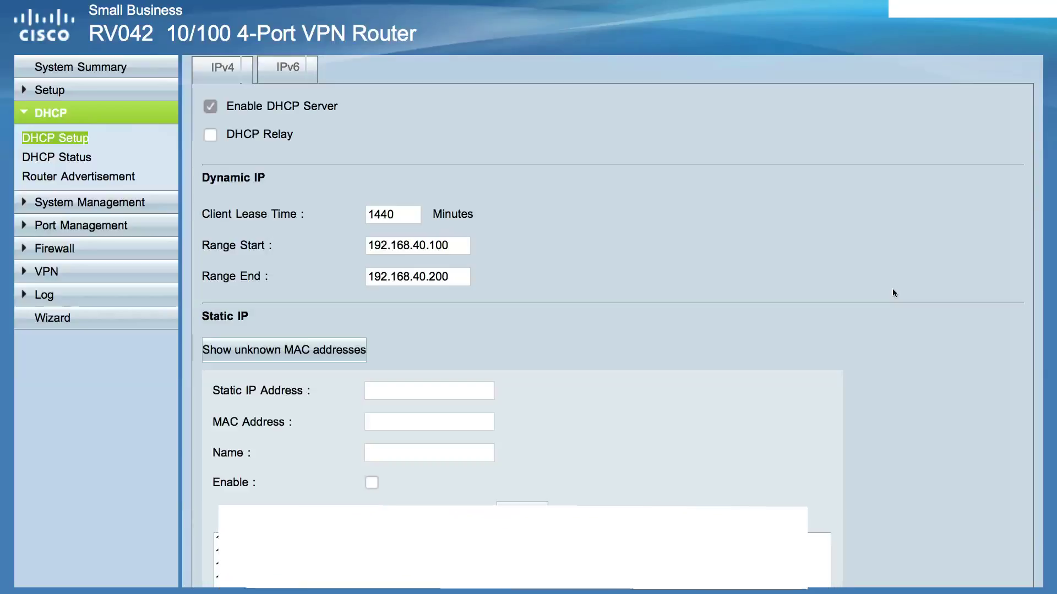
{"action": "key", "text": "Page_Down"}
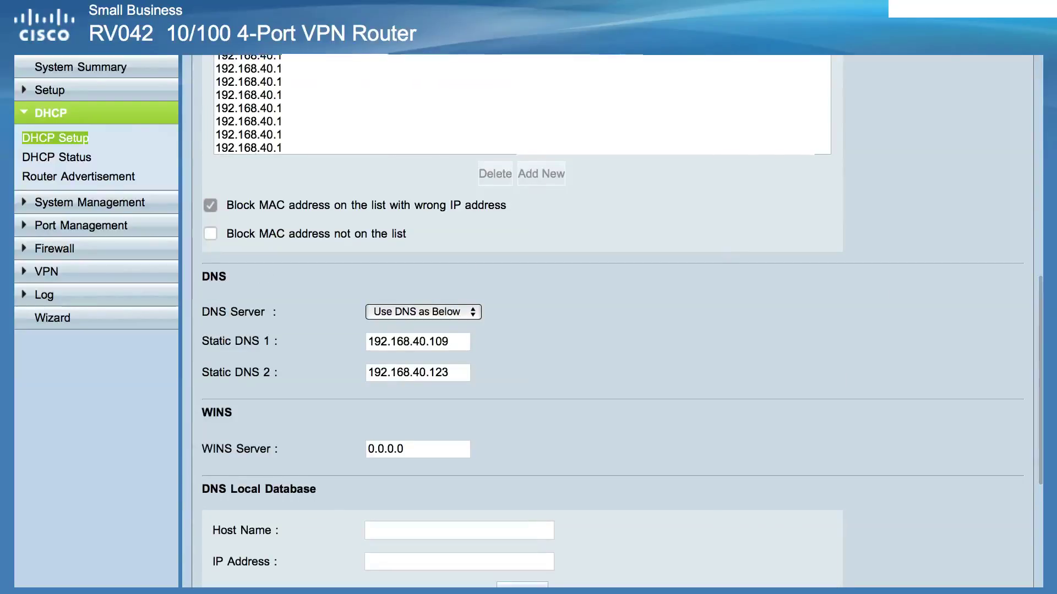
{"action": "scroll", "coordinate": [874, 303], "scroll_direction": "up", "scroll_amount": 3}
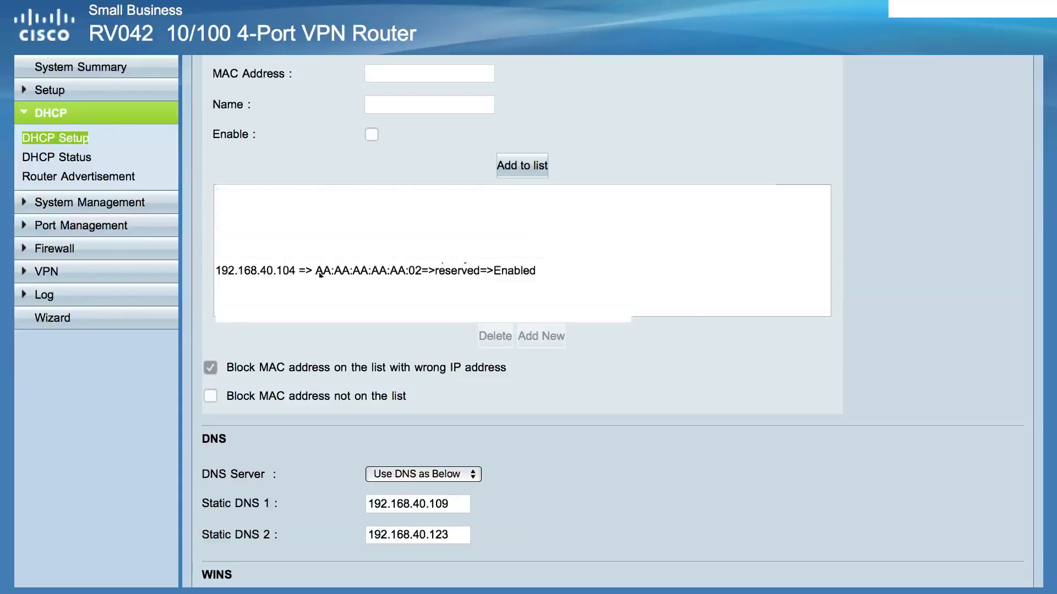
{"action": "left_click", "coordinate": [394, 272]}
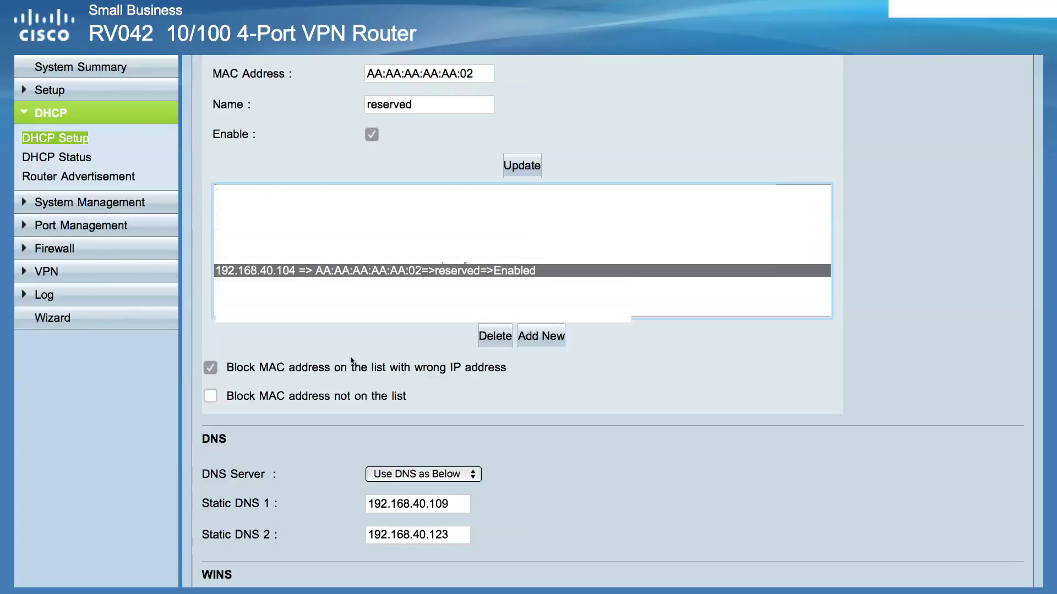
{"action": "left_click_drag", "start_coordinate": [225, 368], "coordinate": [509, 366]}
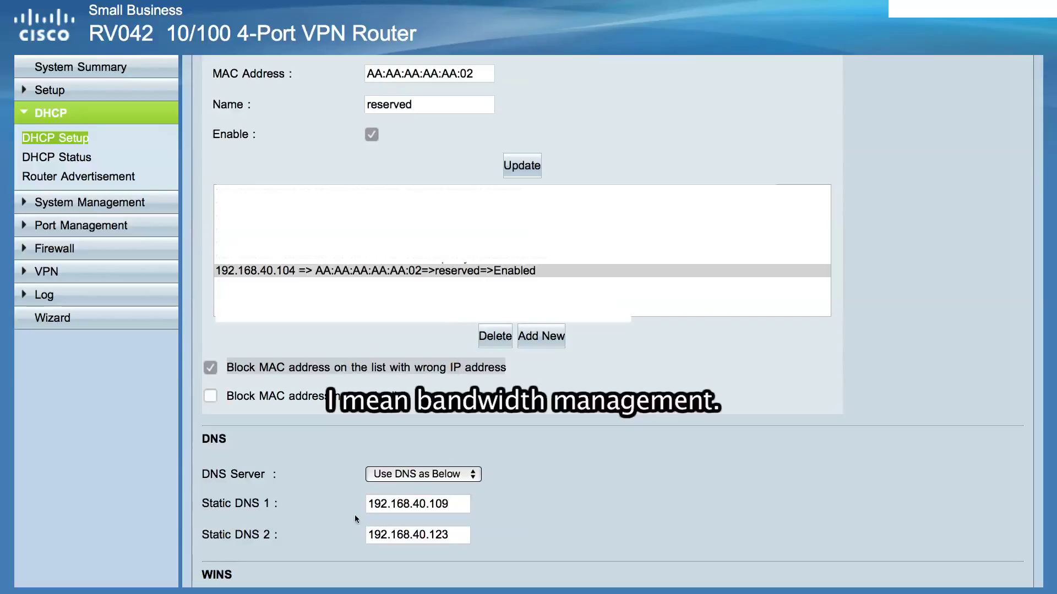
Set the DHCP DNS Server option to Use DNS Proxy
{"action": "left_click", "coordinate": [425, 475]}
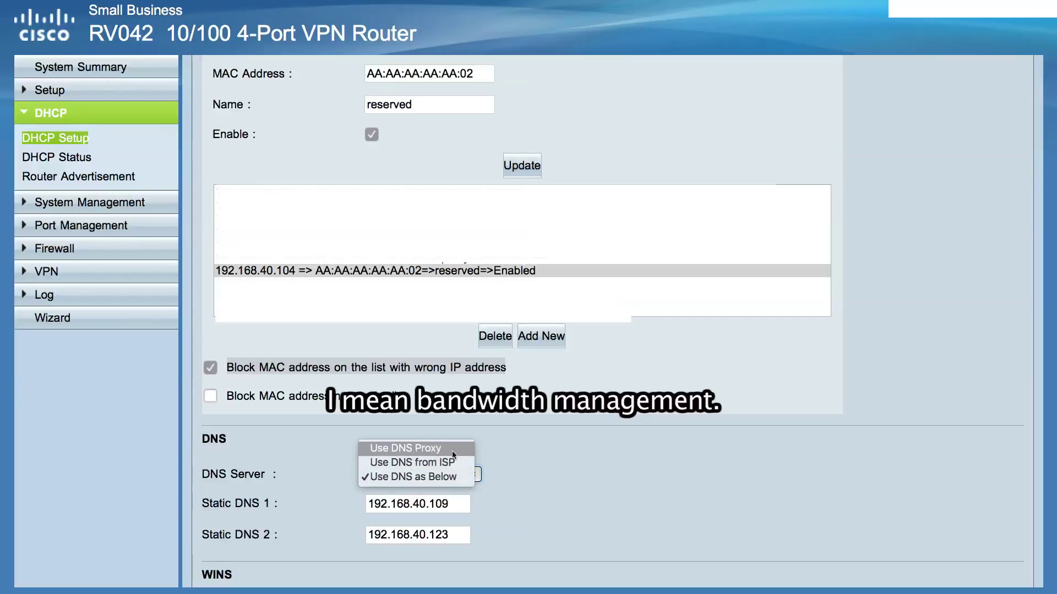
{"action": "left_click", "coordinate": [455, 450]}
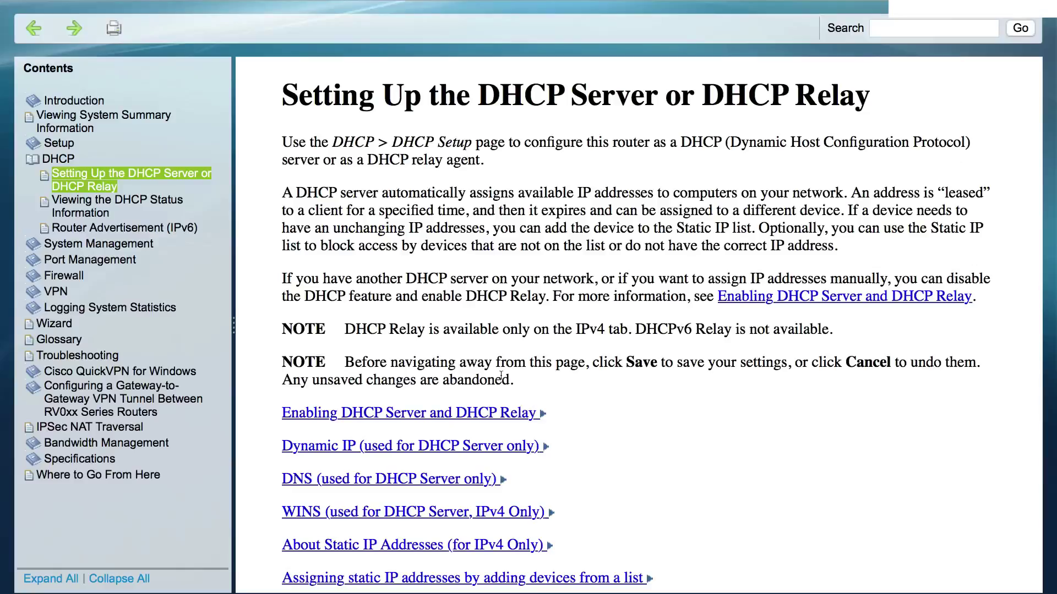
Read the help sections on DNS, Using the Static IP List to Block Devices, and DNS Local Database
{"action": "left_click", "coordinate": [437, 481]}
{"action": "scroll", "coordinate": [468, 468], "scroll_direction": "down", "scroll_amount": 3}
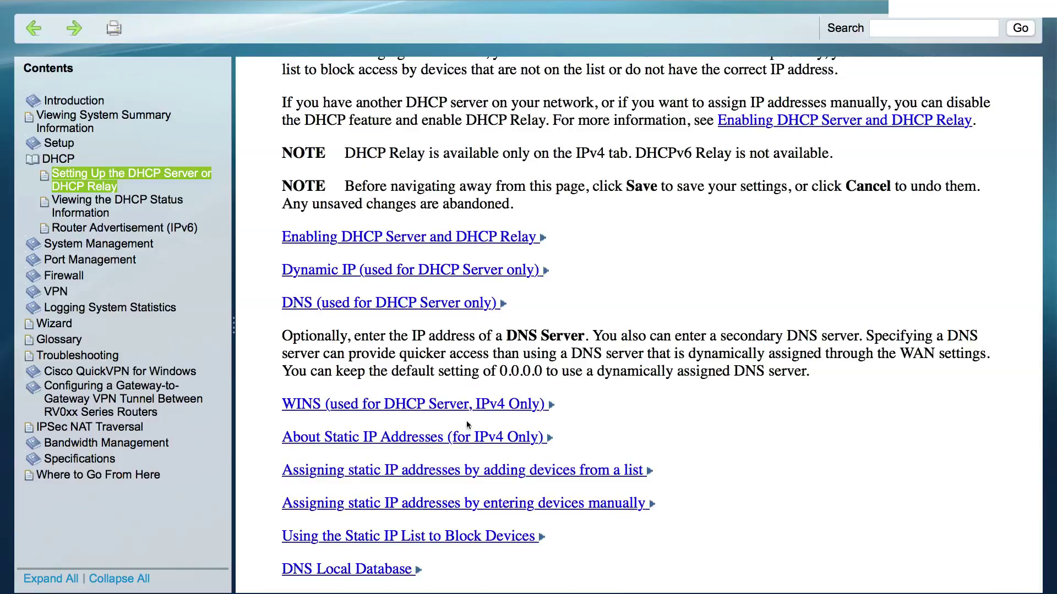
{"action": "left_click", "coordinate": [435, 535]}
{"action": "scroll", "coordinate": [412, 545], "scroll_direction": "down", "scroll_amount": 5}
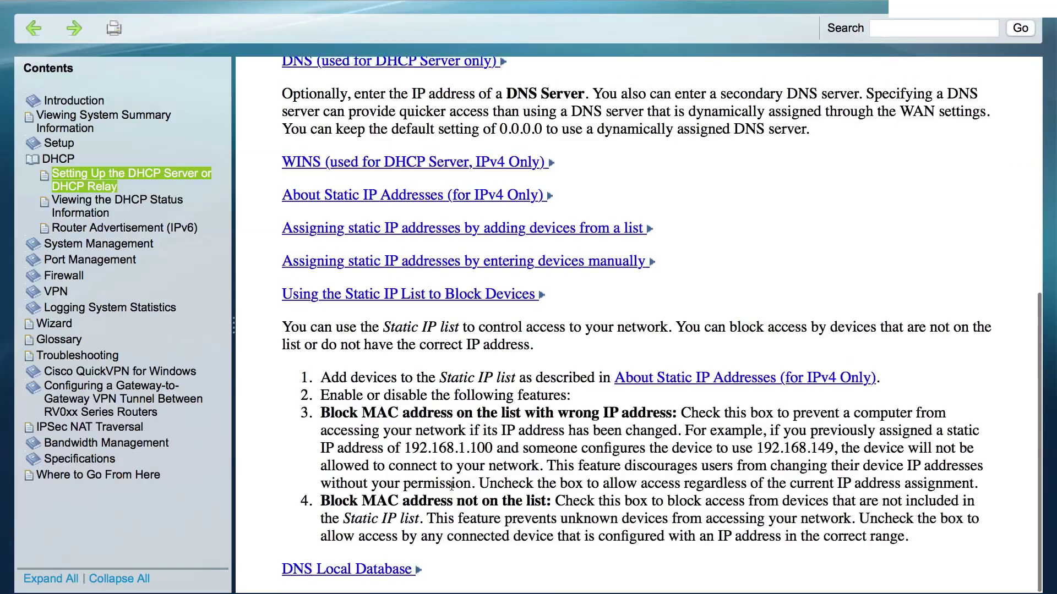
{"action": "scroll", "coordinate": [394, 559], "scroll_direction": "down", "scroll_amount": 5}
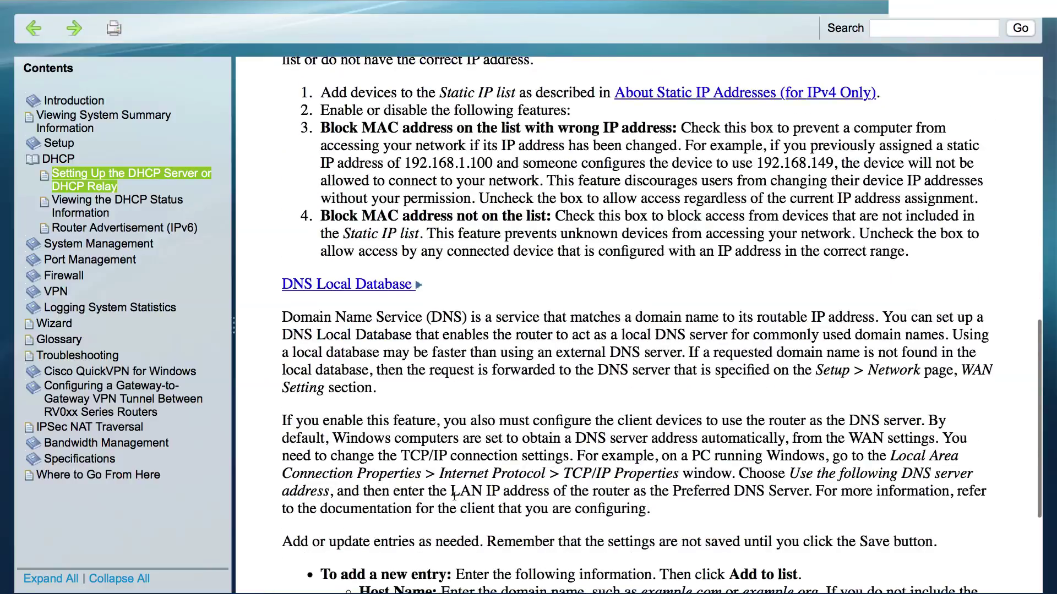
{"action": "scroll", "coordinate": [455, 495], "scroll_direction": "down", "scroll_amount": 4}
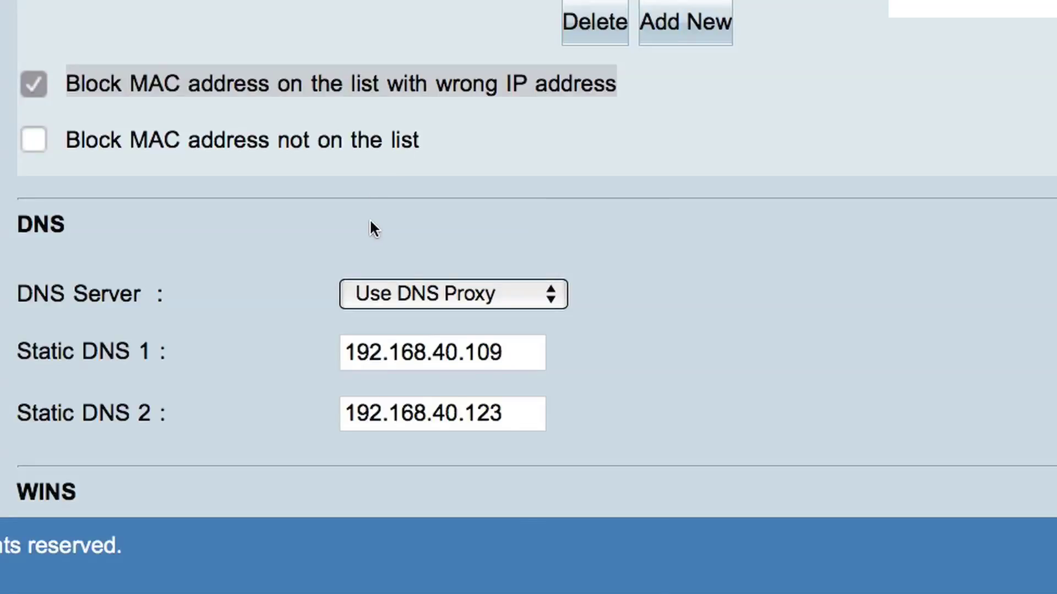
Switch the DNS Server option to Use DNS from ISP, and return it to Use DNS as Below
{"action": "left_click", "coordinate": [380, 295]}
{"action": "left_click", "coordinate": [360, 327]}
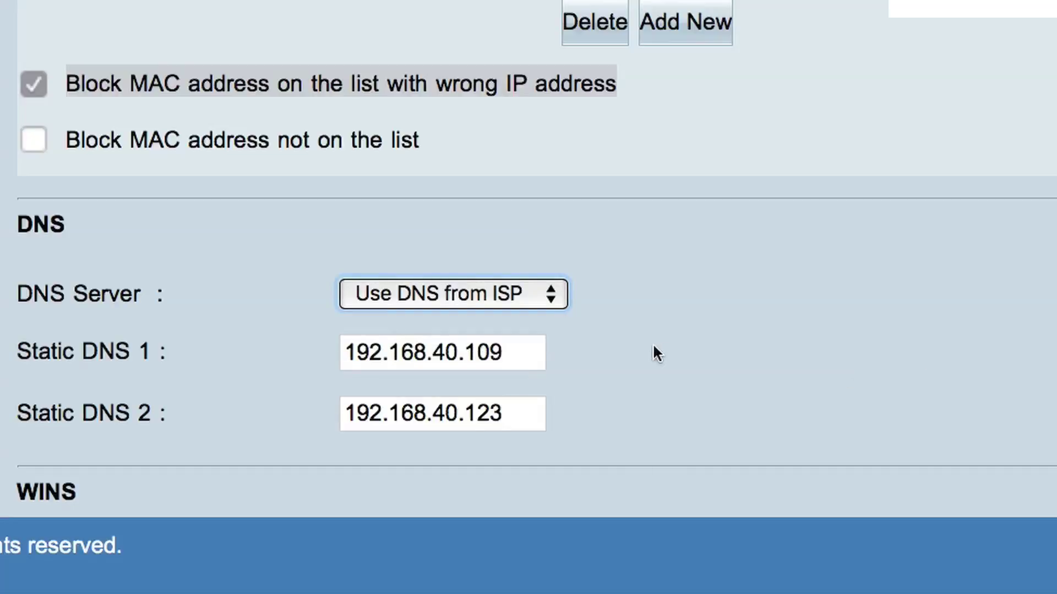
{"action": "left_click", "coordinate": [521, 298]}
{"action": "left_click", "coordinate": [502, 325]}
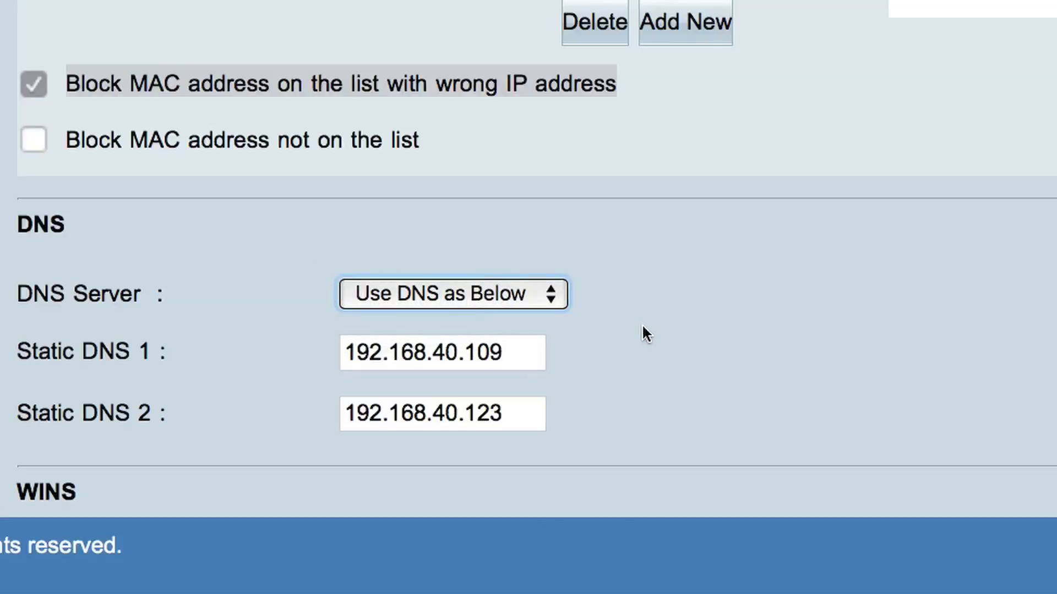
Examine the Static DNS 1 and Static DNS 2 addresses used by the DHCP server, without editing them
{"action": "triple_click", "coordinate": [528, 356]}
{"action": "left_click_drag", "start_coordinate": [469, 355], "coordinate": [522, 356]}
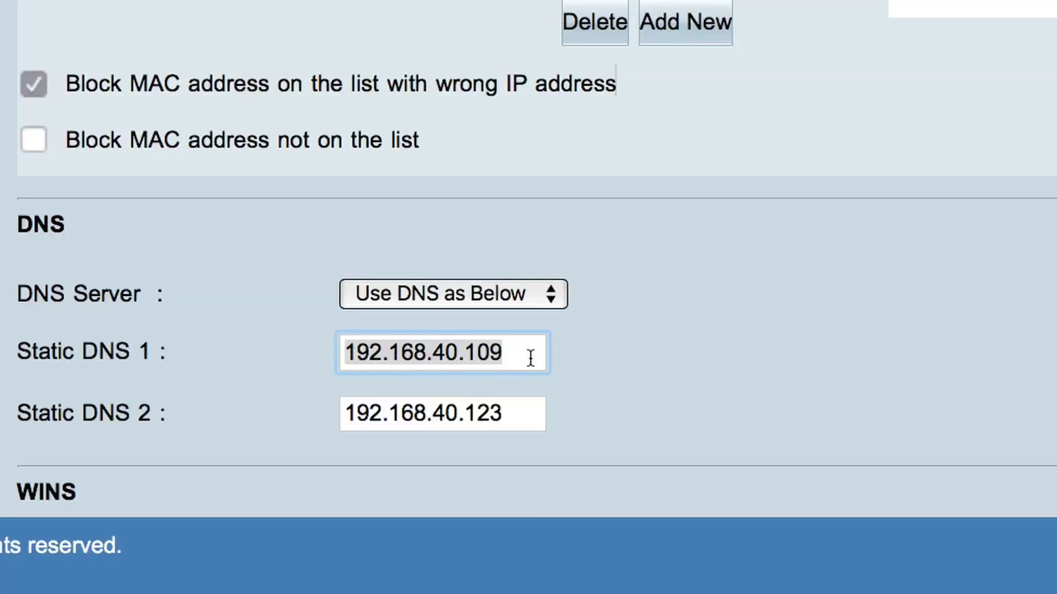
{"action": "left_click", "coordinate": [530, 358]}
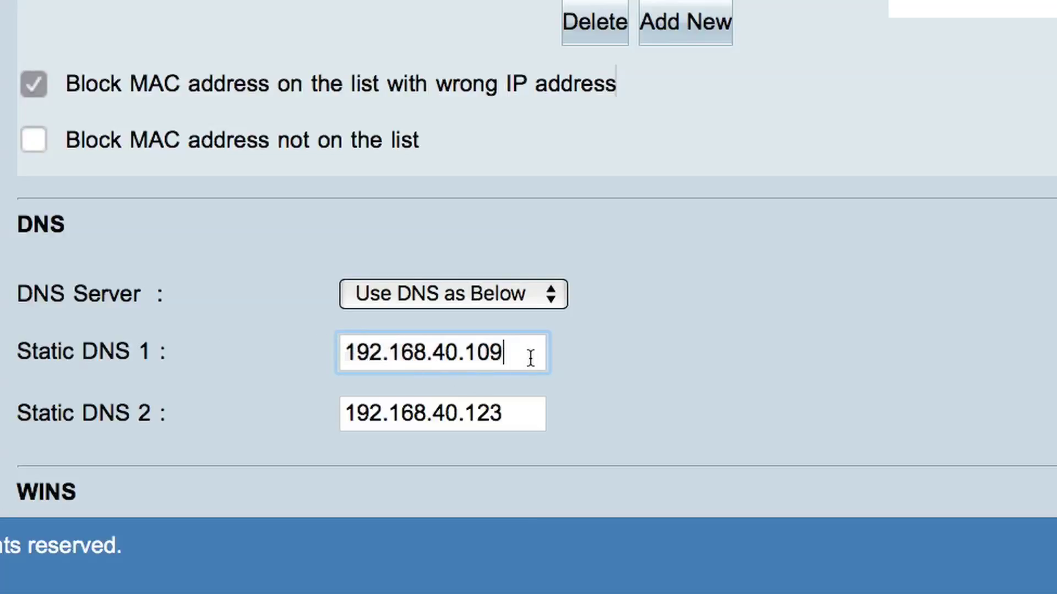
{"action": "left_click", "coordinate": [523, 412]}
{"action": "left_click", "coordinate": [524, 353]}
{"action": "left_click", "coordinate": [507, 415]}
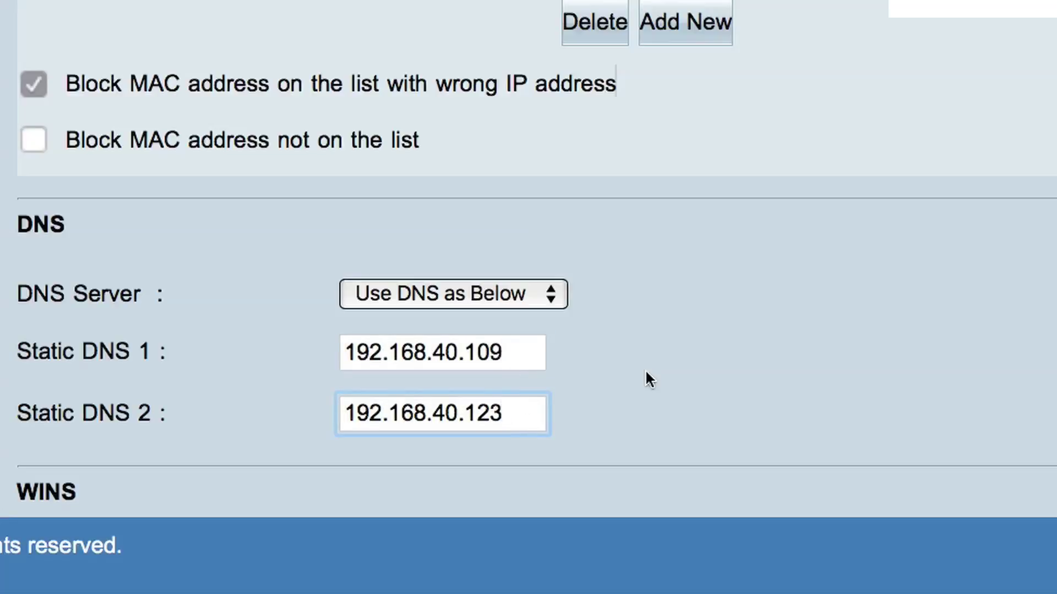
{"action": "scroll", "coordinate": [664, 372], "scroll_direction": "down", "scroll_amount": 3}
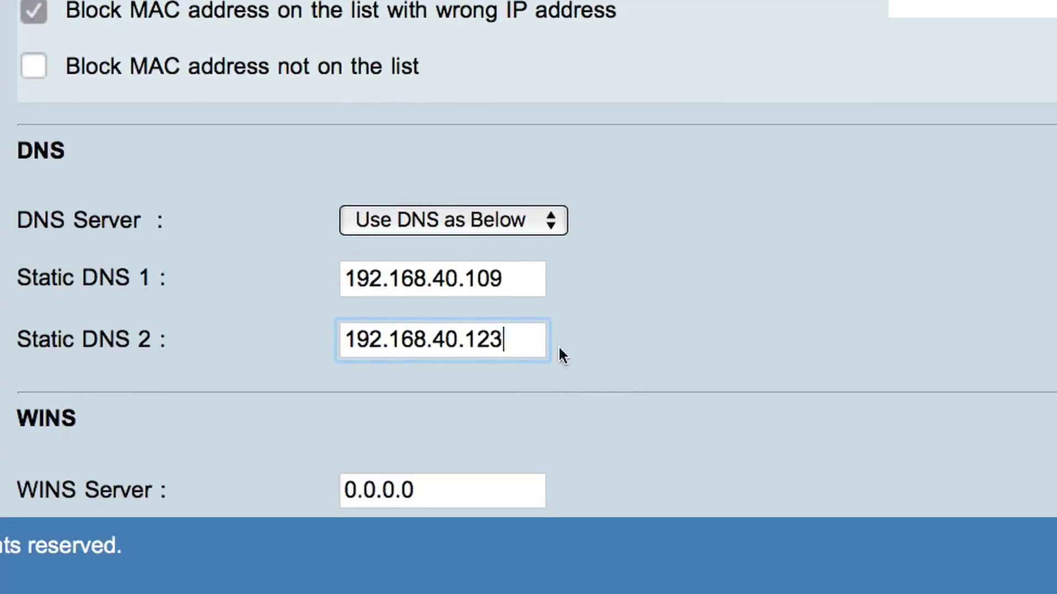
{"action": "double_click", "coordinate": [526, 278]}
{"action": "left_click_drag", "start_coordinate": [526, 278], "coordinate": [507, 317]}
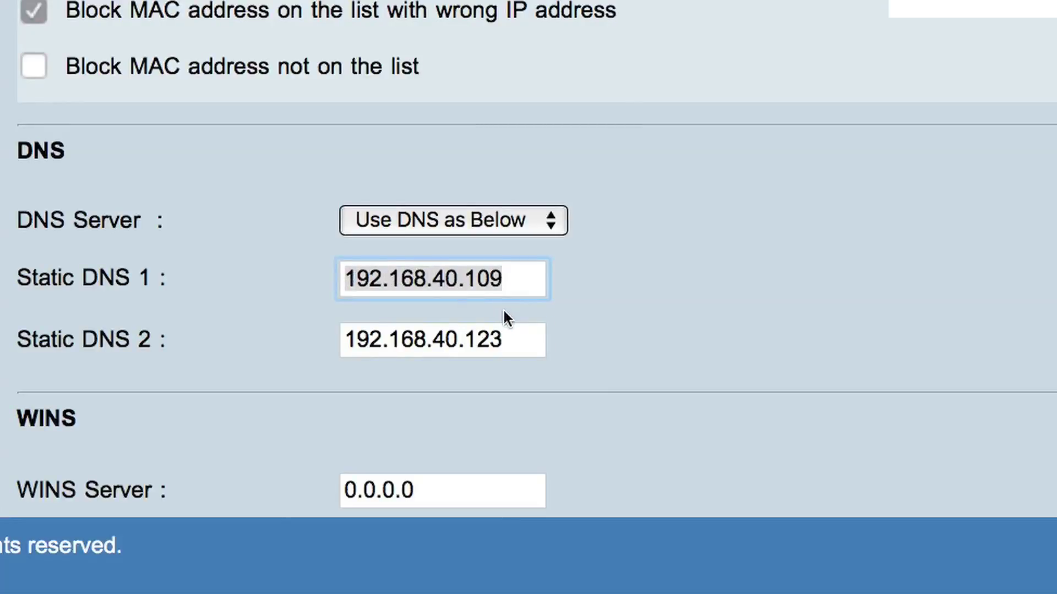
Review the Static DNS 2 address, the WINS Server setting and the DNS Local Database section, without editing them
{"action": "left_click", "coordinate": [529, 342]}
{"action": "scroll", "coordinate": [652, 336], "scroll_direction": "down", "scroll_amount": 1}
{"action": "scroll", "coordinate": [648, 329], "scroll_direction": "down", "scroll_amount": 3}
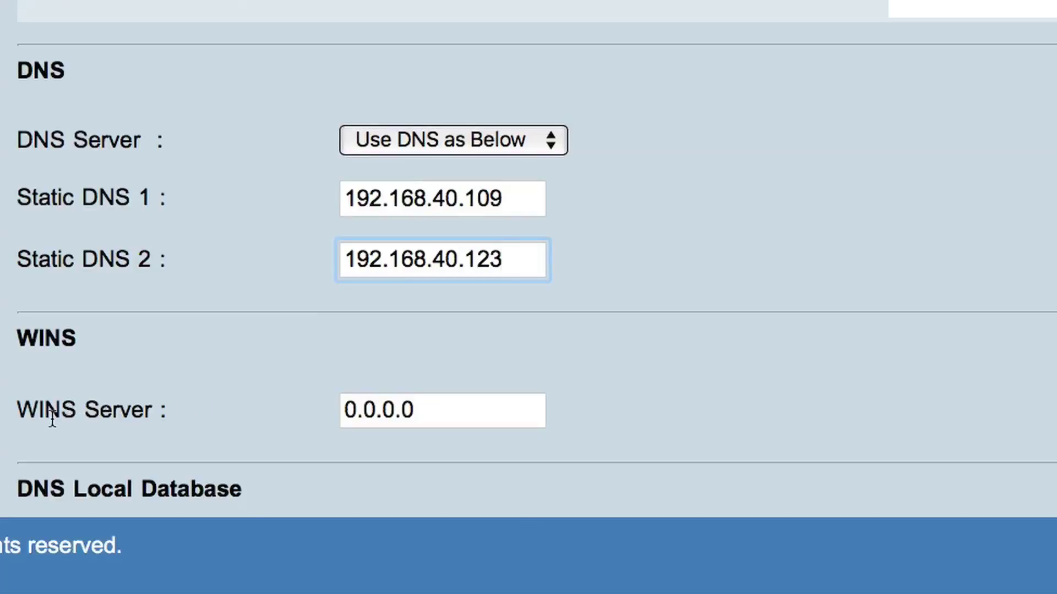
{"action": "left_click", "coordinate": [437, 414]}
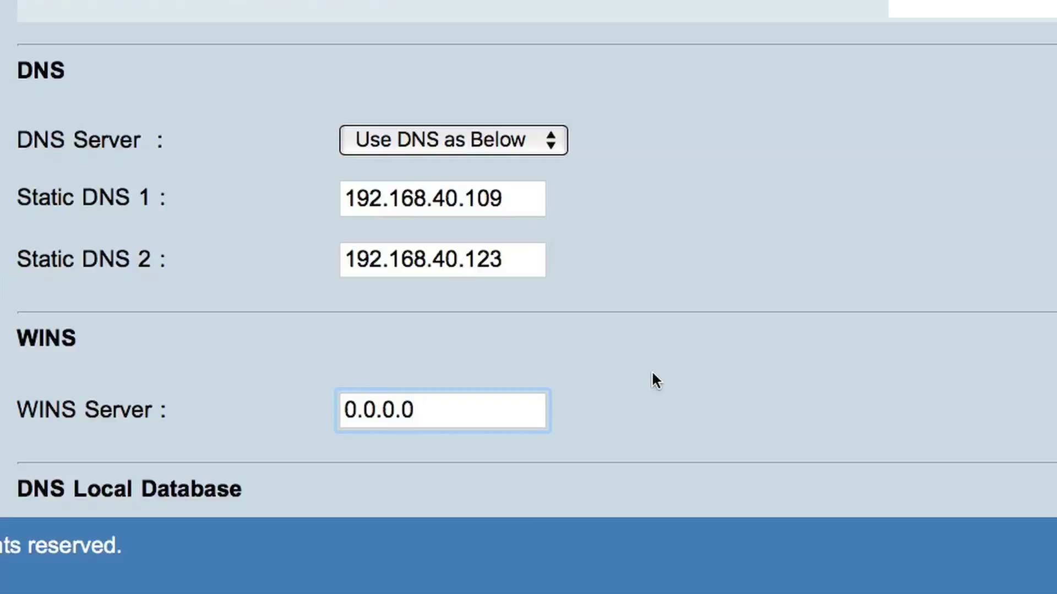
{"action": "scroll", "coordinate": [661, 378], "scroll_direction": "down", "scroll_amount": 1}
{"action": "scroll", "coordinate": [662, 378], "scroll_direction": "down", "scroll_amount": 2}
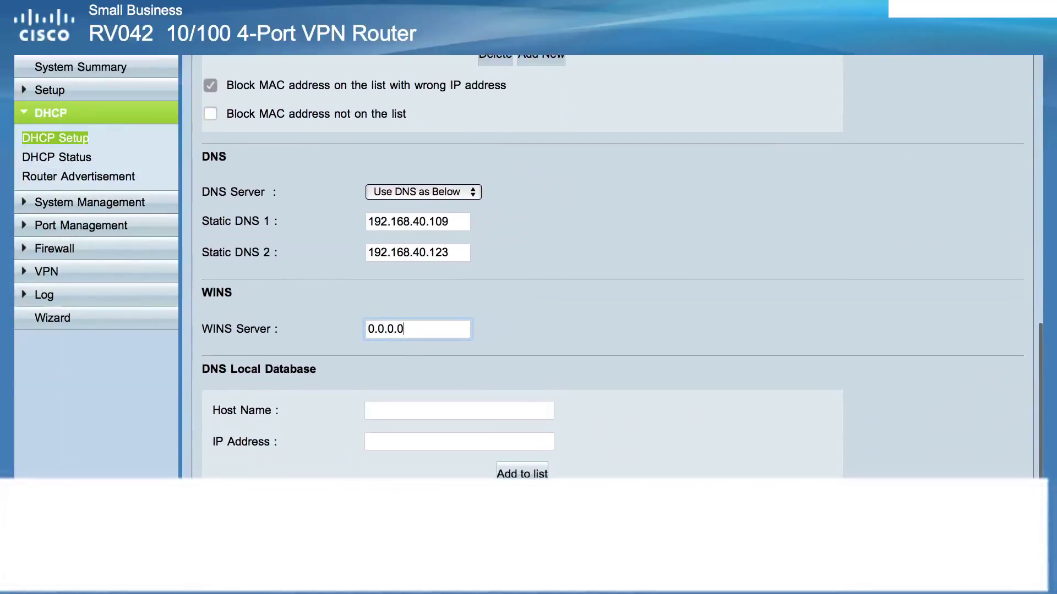
{"action": "scroll", "coordinate": [611, 322], "scroll_direction": "down", "scroll_amount": 1}
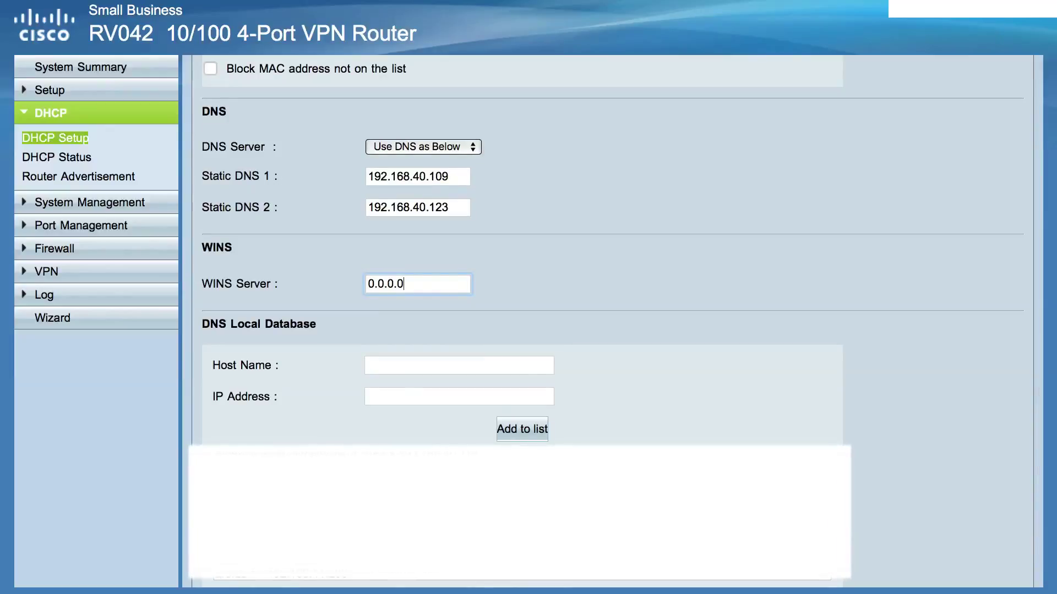
{"action": "scroll", "coordinate": [875, 479], "scroll_direction": "down", "scroll_amount": 2}
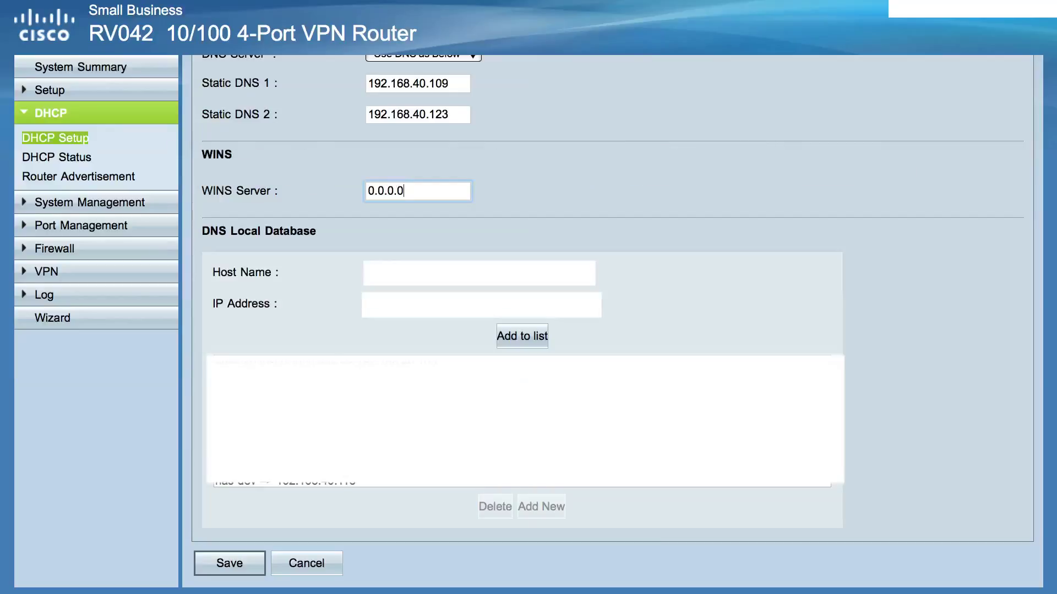
{"action": "left_click", "coordinate": [325, 364]}
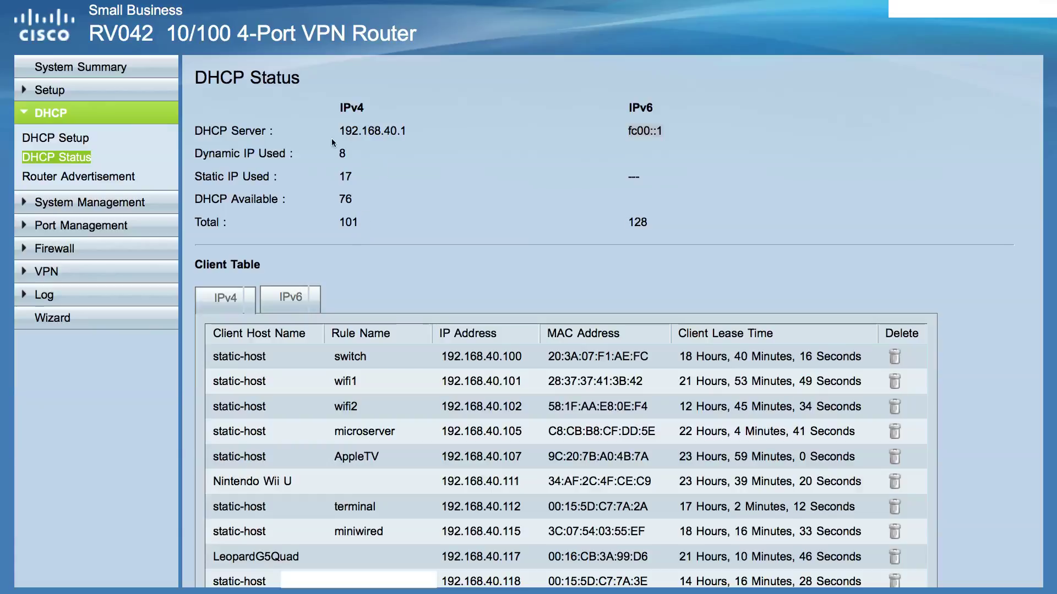
Examine the DHCP Status address usage and IPv4 client table, and try to open Router Advertisement without switching to the Network page
{"action": "left_click_drag", "start_coordinate": [328, 133], "coordinate": [409, 131]}
{"action": "left_click", "coordinate": [394, 217]}
{"action": "scroll", "coordinate": [610, 322], "scroll_direction": "down", "scroll_amount": 10}
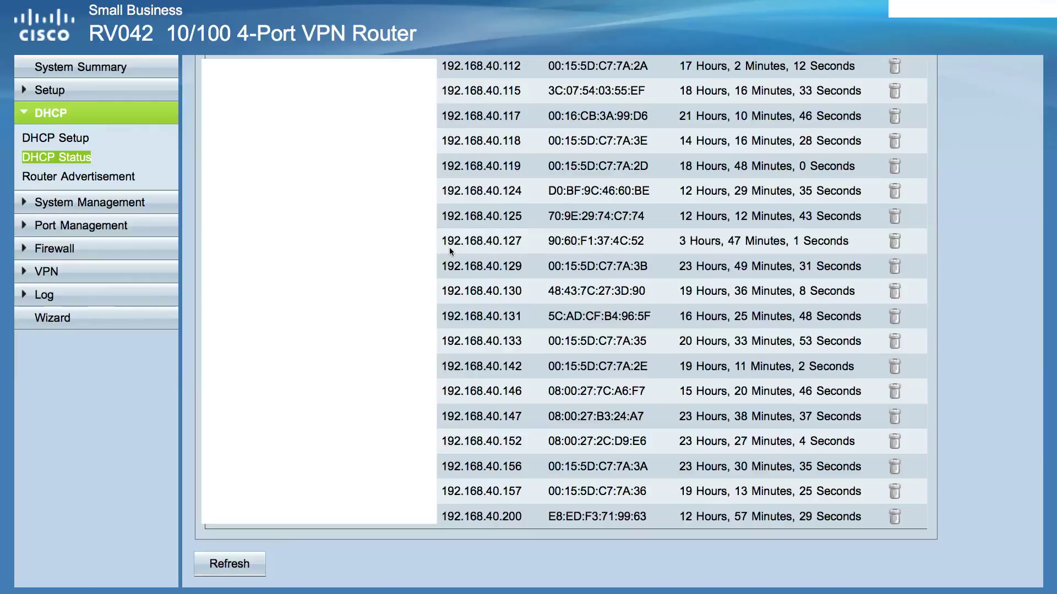
{"action": "left_click", "coordinate": [69, 178]}
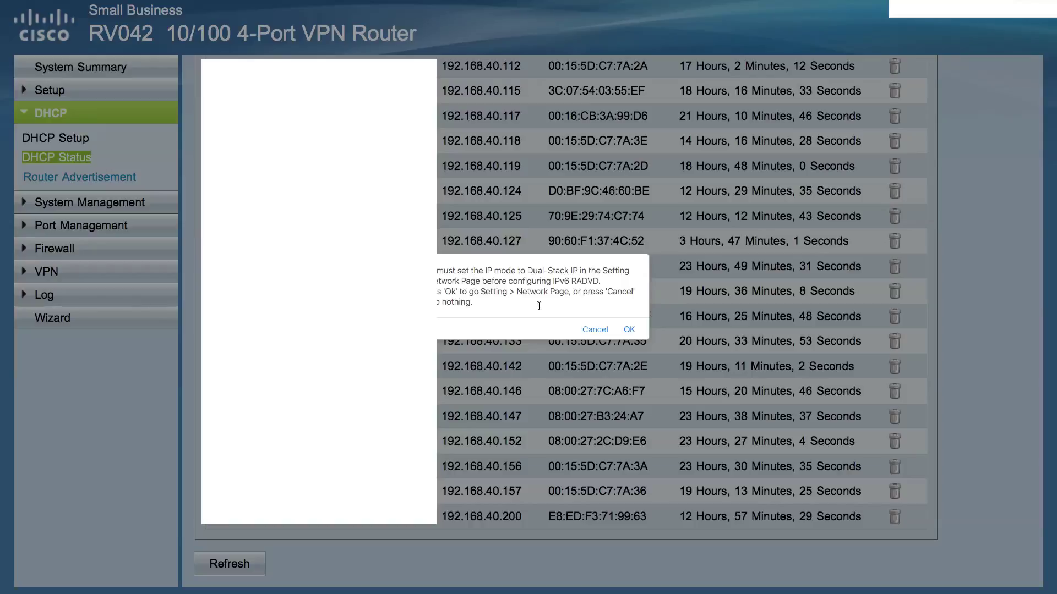
{"action": "left_click", "coordinate": [593, 330]}
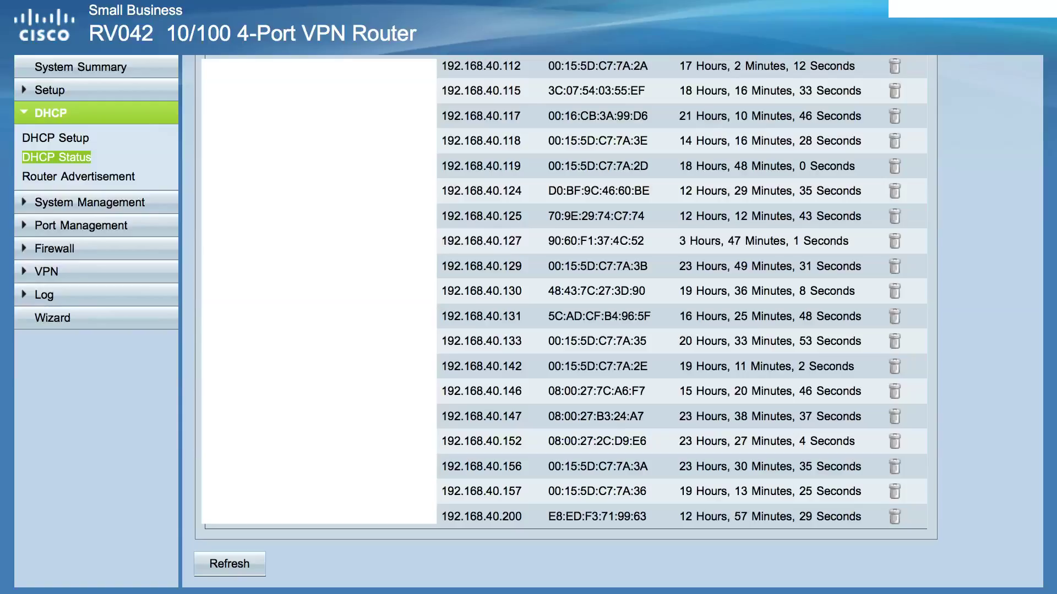
Open the Dual WAN settings in System Management and examine the Smart Link Backup mode and its Primary WAN choices, keeping WAN1
{"action": "left_click", "coordinate": [121, 204]}
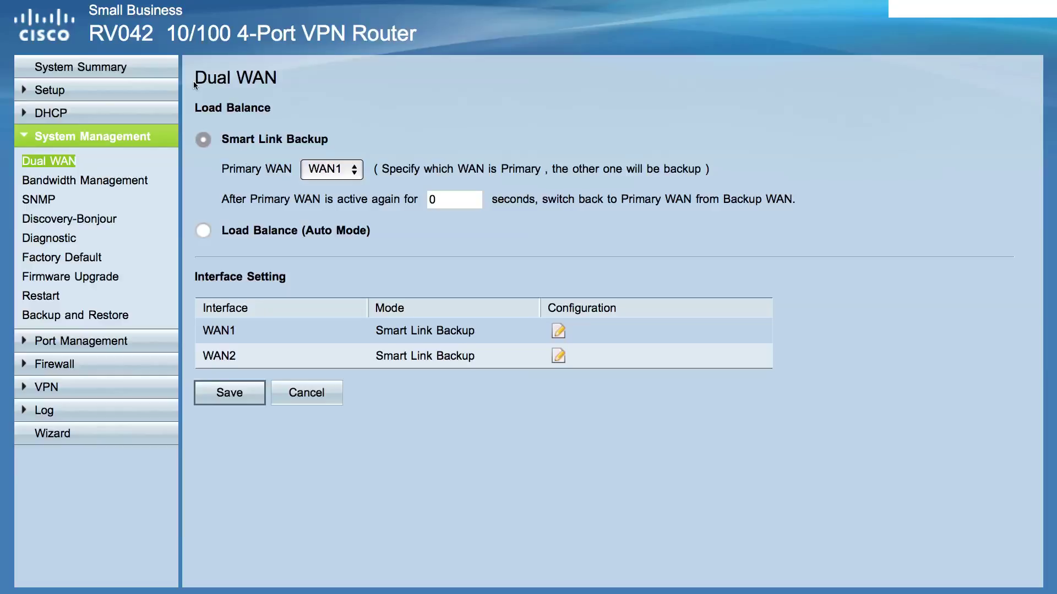
{"action": "left_click_drag", "start_coordinate": [197, 79], "coordinate": [277, 79]}
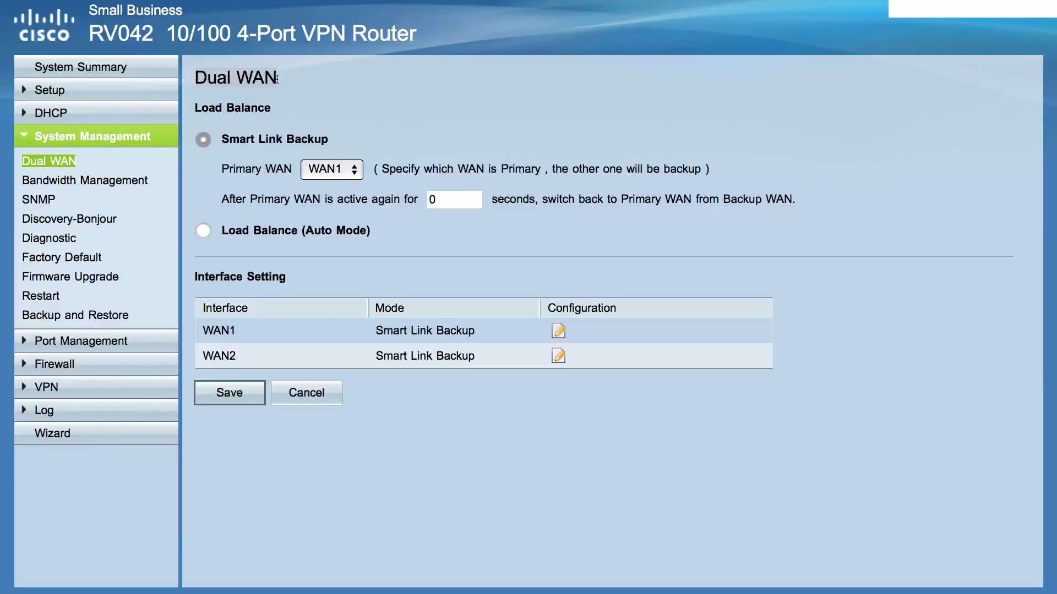
{"action": "left_click", "coordinate": [269, 166]}
{"action": "left_click_drag", "start_coordinate": [223, 144], "coordinate": [325, 139]}
{"action": "left_click", "coordinate": [322, 141]}
{"action": "left_click_drag", "start_coordinate": [220, 172], "coordinate": [348, 170]}
{"action": "left_click", "coordinate": [352, 171]}
{"action": "left_click", "coordinate": [355, 172]}
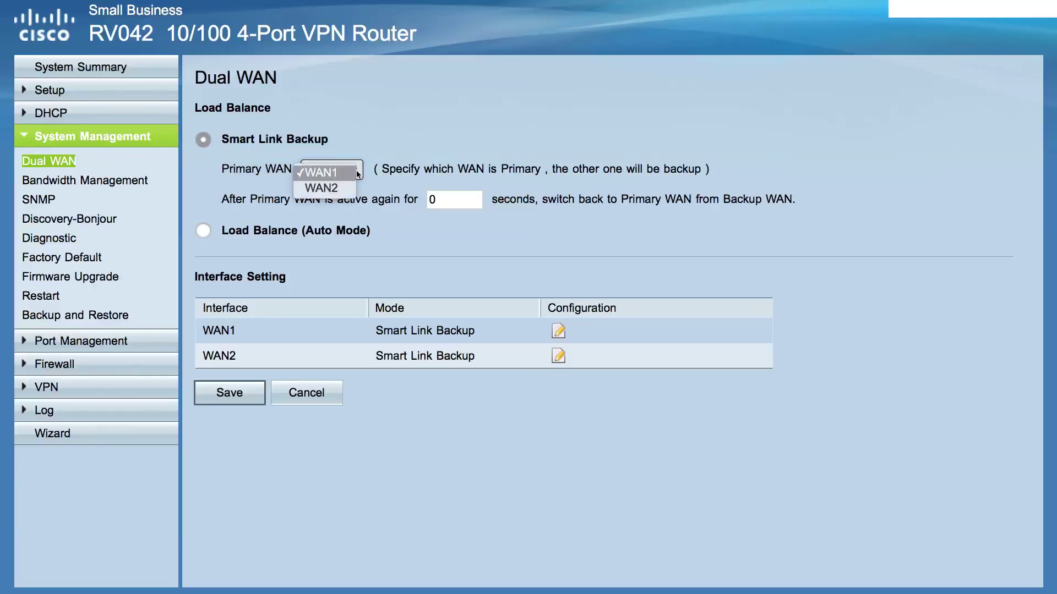
{"action": "left_click", "coordinate": [416, 169]}
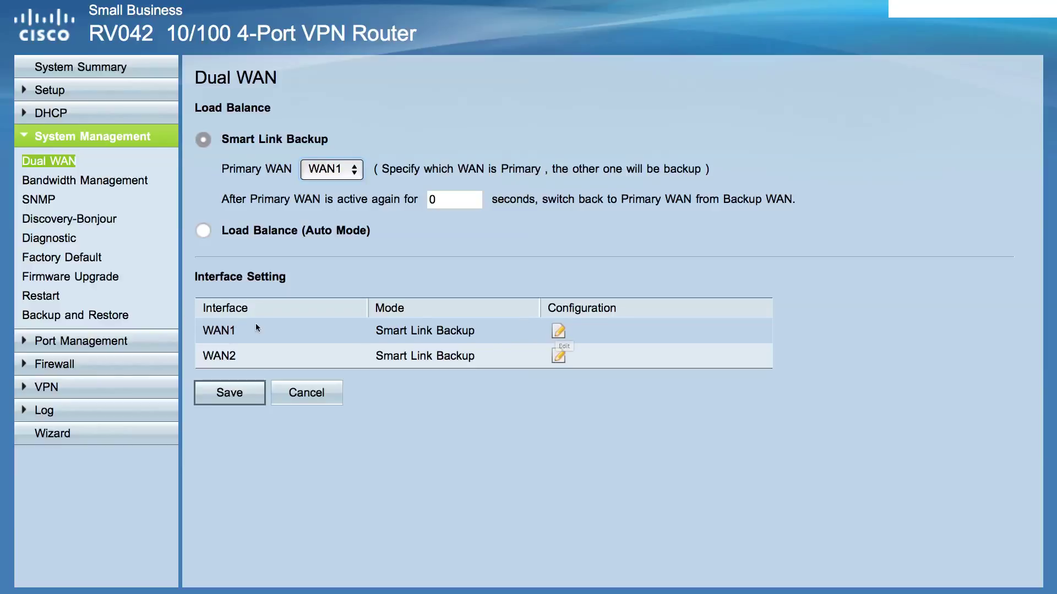
Review WAN1's bandwidth and Network Service Detection settings, including the When Fail options, and open WAN2's interface configuration
{"action": "left_click", "coordinate": [562, 332]}
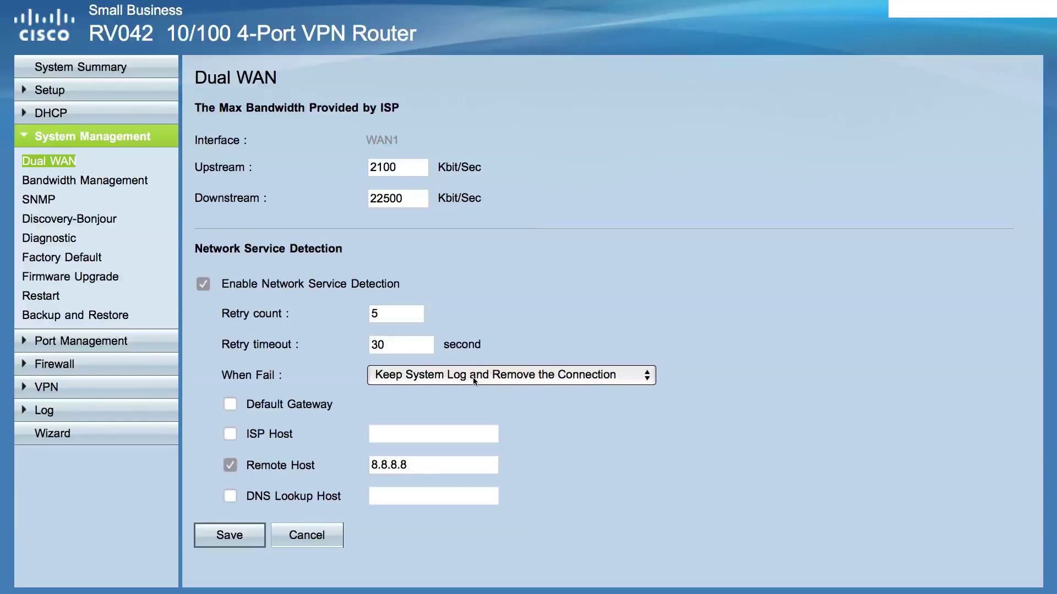
{"action": "left_click", "coordinate": [594, 377]}
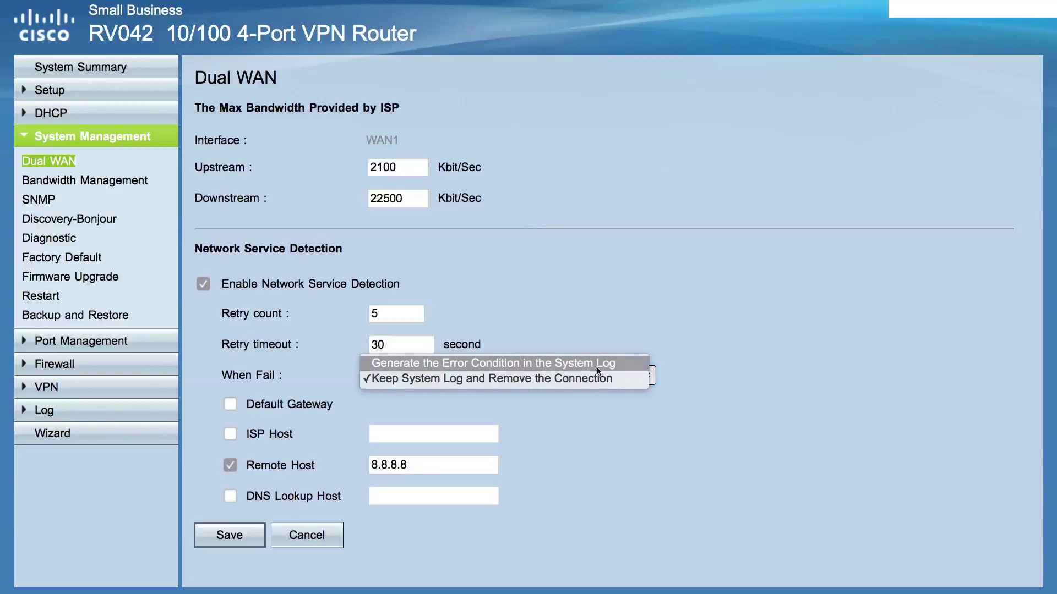
{"action": "left_click", "coordinate": [648, 273]}
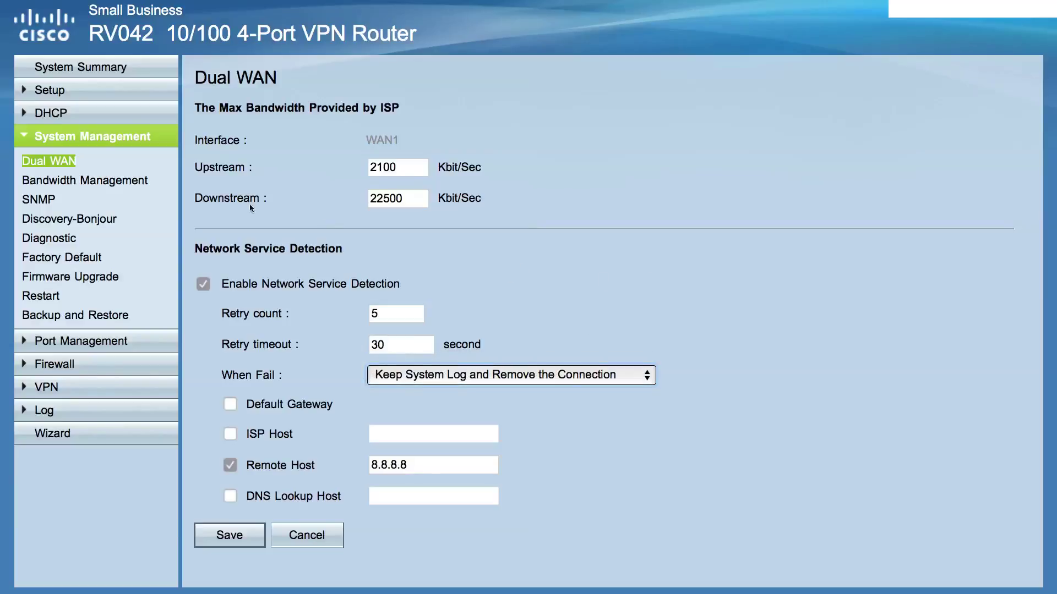
{"action": "left_click", "coordinate": [68, 166]}
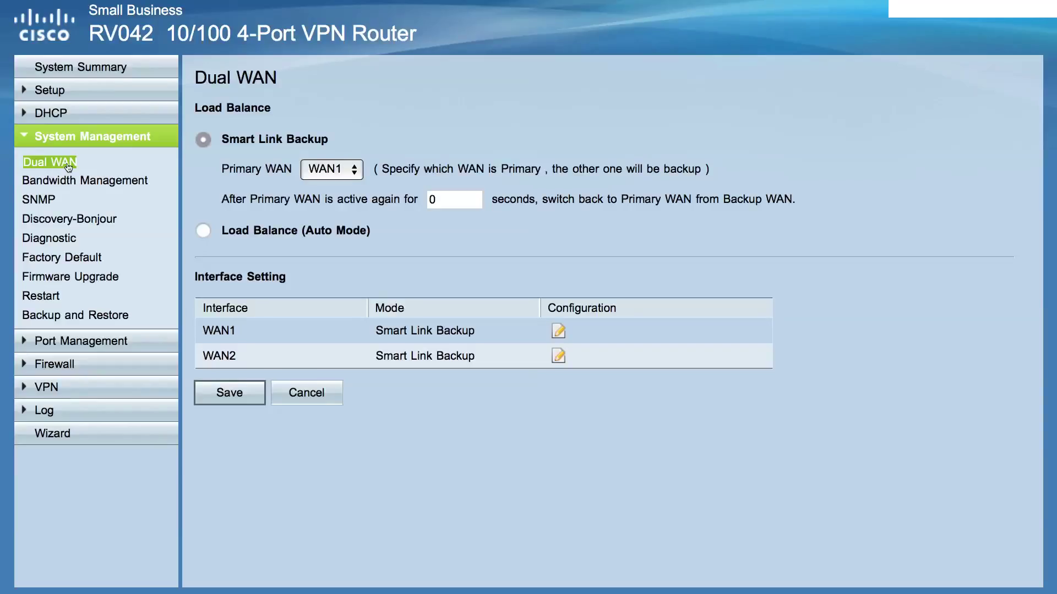
{"action": "left_click", "coordinate": [558, 356]}
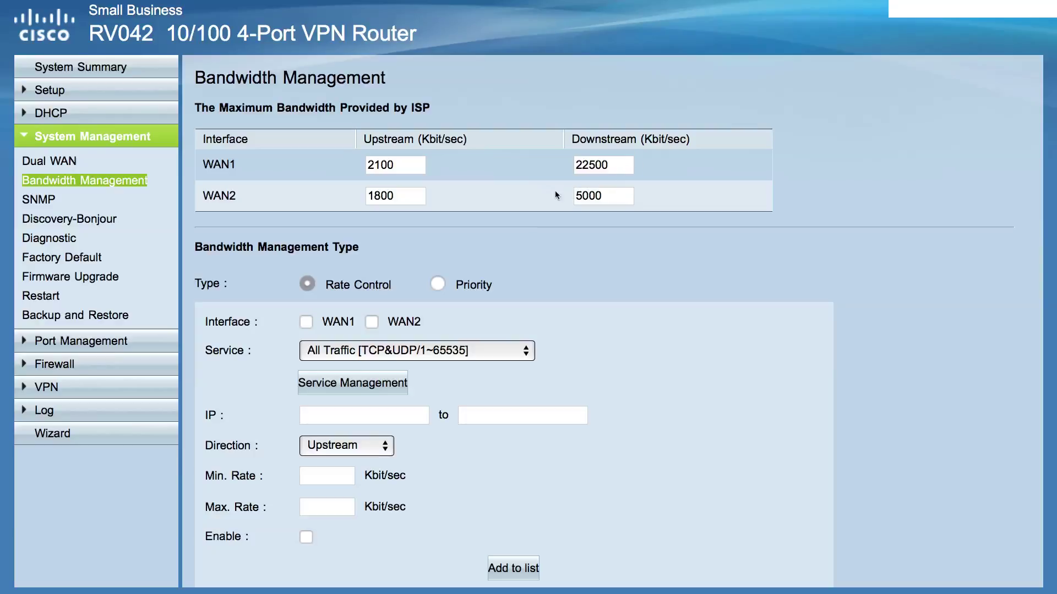
On the Bandwidth Management page, tick WAN1 for a rate control rule and look through the selectable services, keeping All Traffic
{"action": "scroll", "coordinate": [317, 217], "scroll_direction": "down", "scroll_amount": 2}
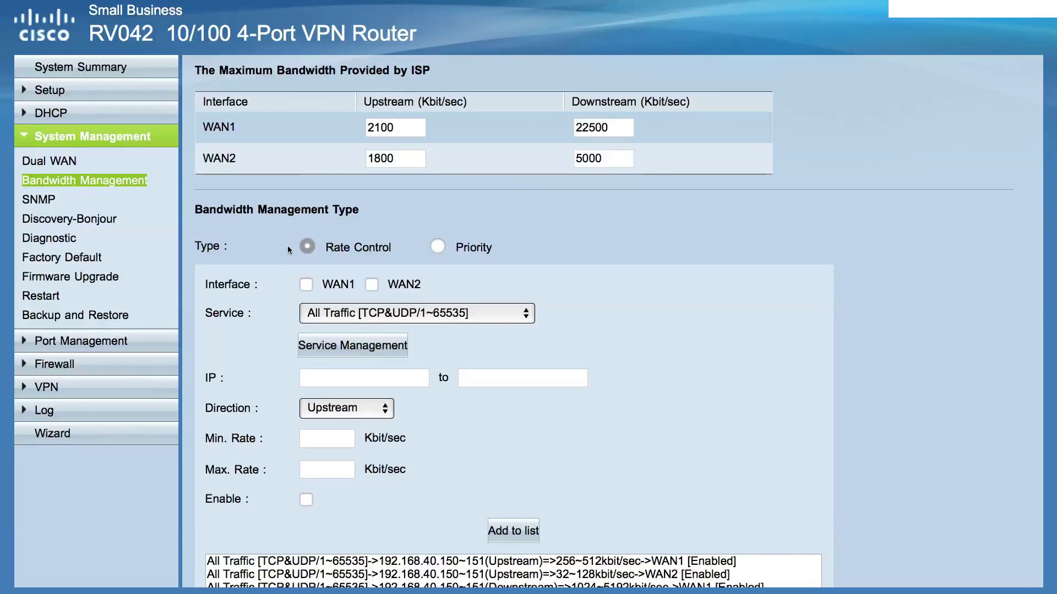
{"action": "scroll", "coordinate": [288, 246], "scroll_direction": "down", "scroll_amount": 3}
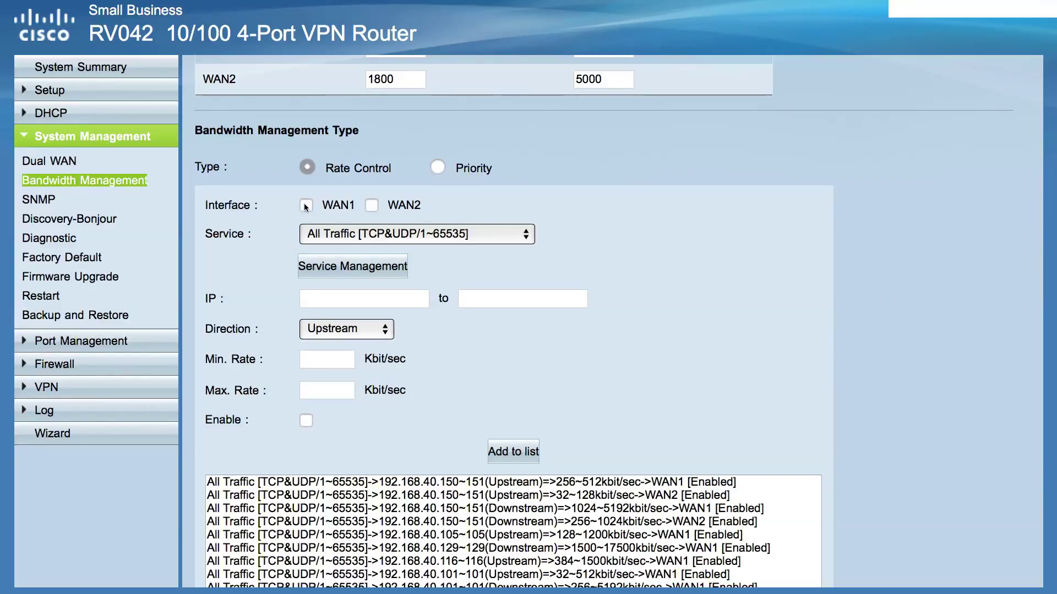
{"action": "left_click", "coordinate": [430, 236]}
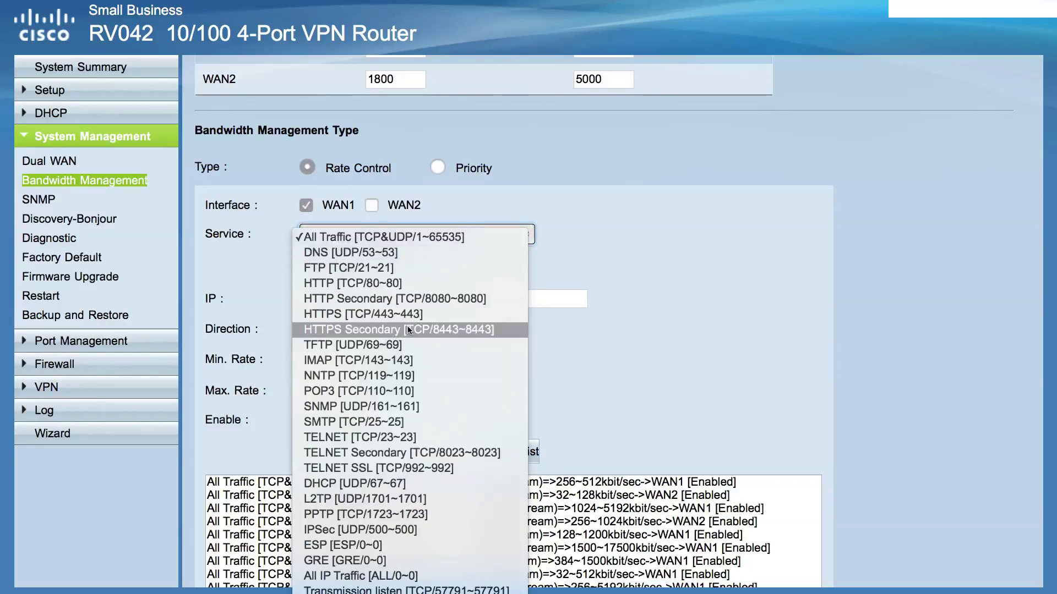
{"action": "scroll", "coordinate": [408, 379], "scroll_direction": "down", "scroll_amount": 3}
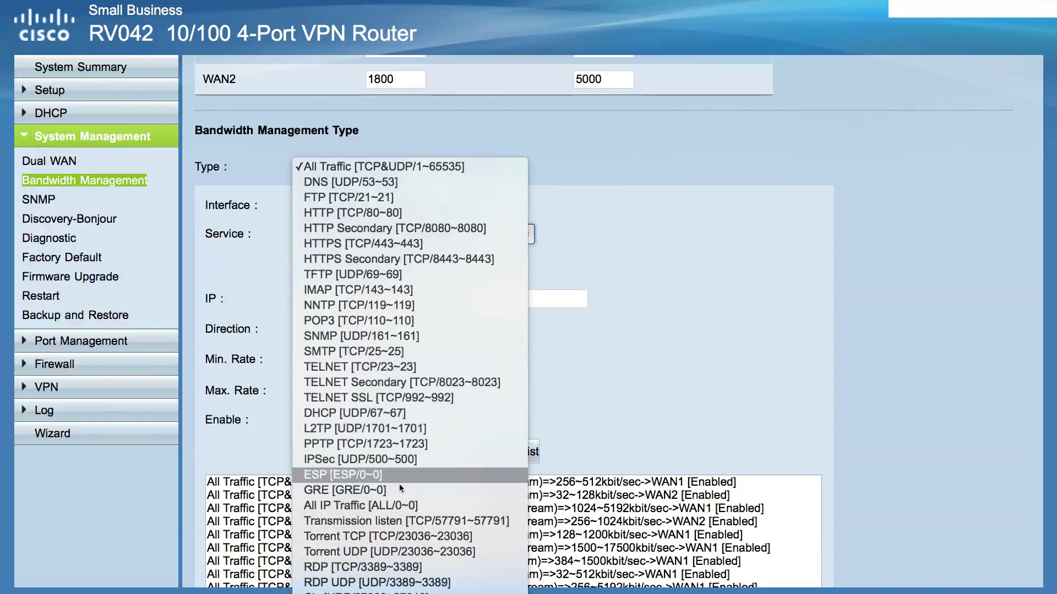
{"action": "left_click", "coordinate": [657, 336]}
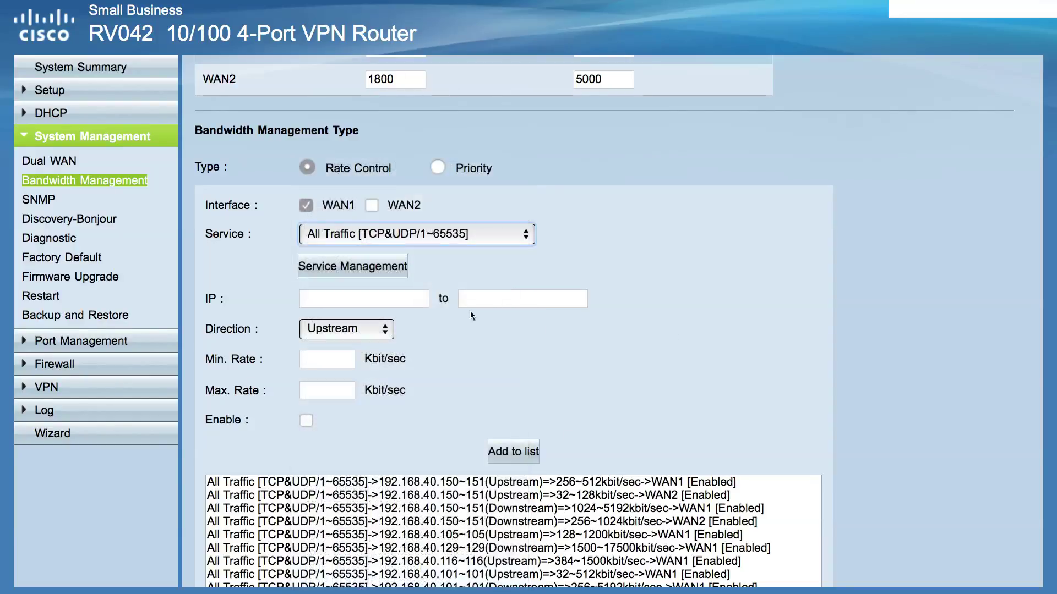
Examine the rate control rule's IP range, Direction choices and Min. Rate field, leaving the direction as Upstream
{"action": "left_click", "coordinate": [377, 301]}
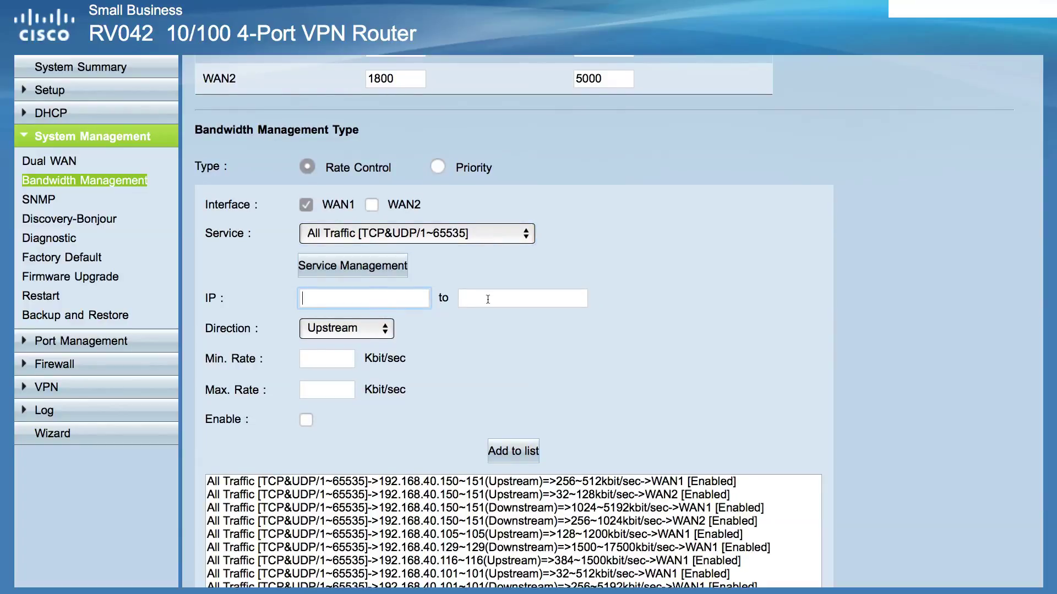
{"action": "scroll", "coordinate": [366, 328], "scroll_direction": "down", "scroll_amount": 1}
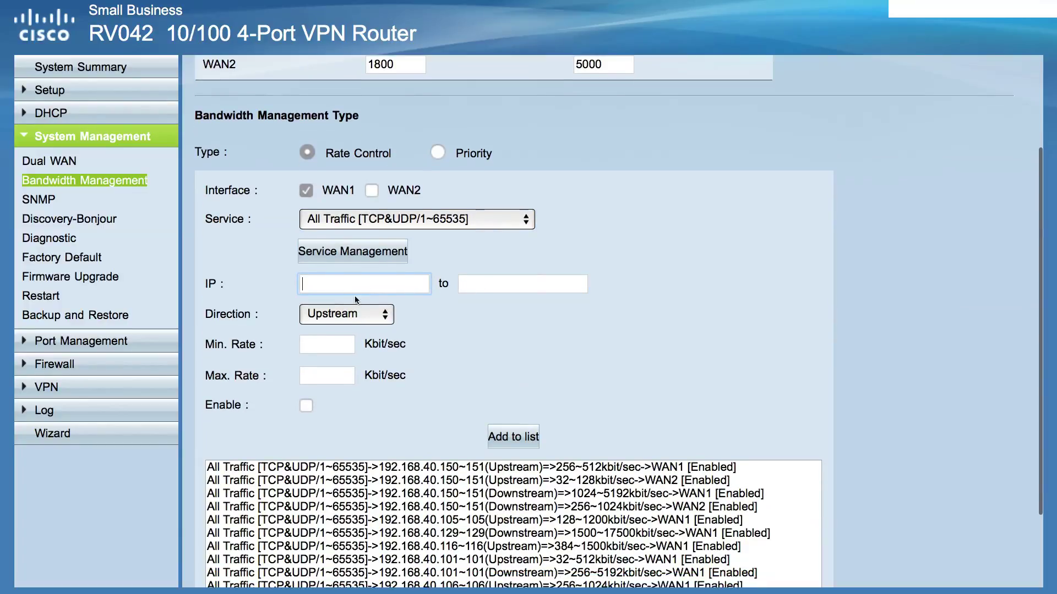
{"action": "left_click", "coordinate": [346, 313]}
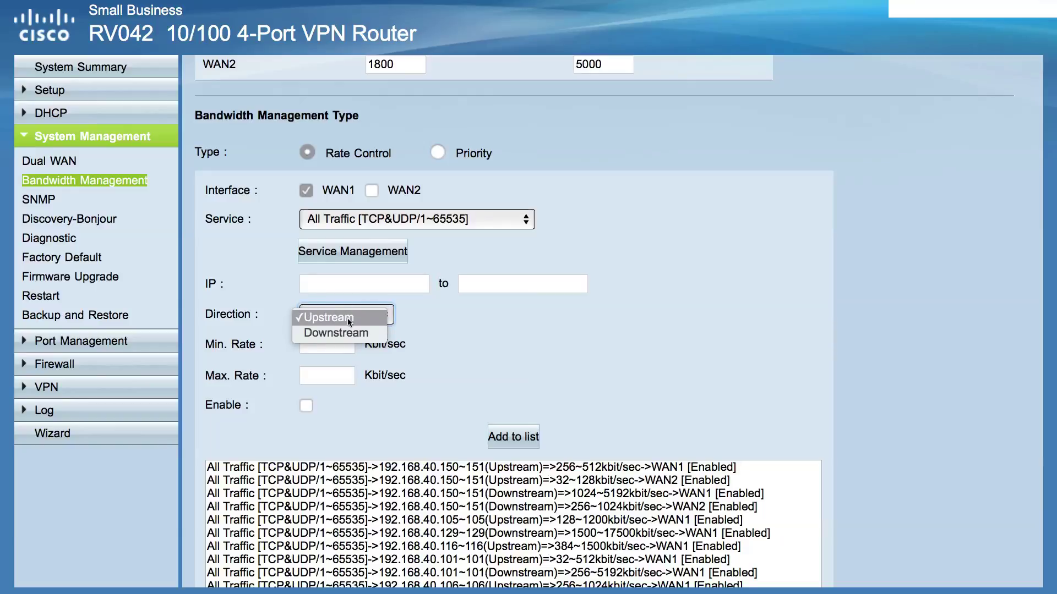
{"action": "left_click", "coordinate": [553, 337]}
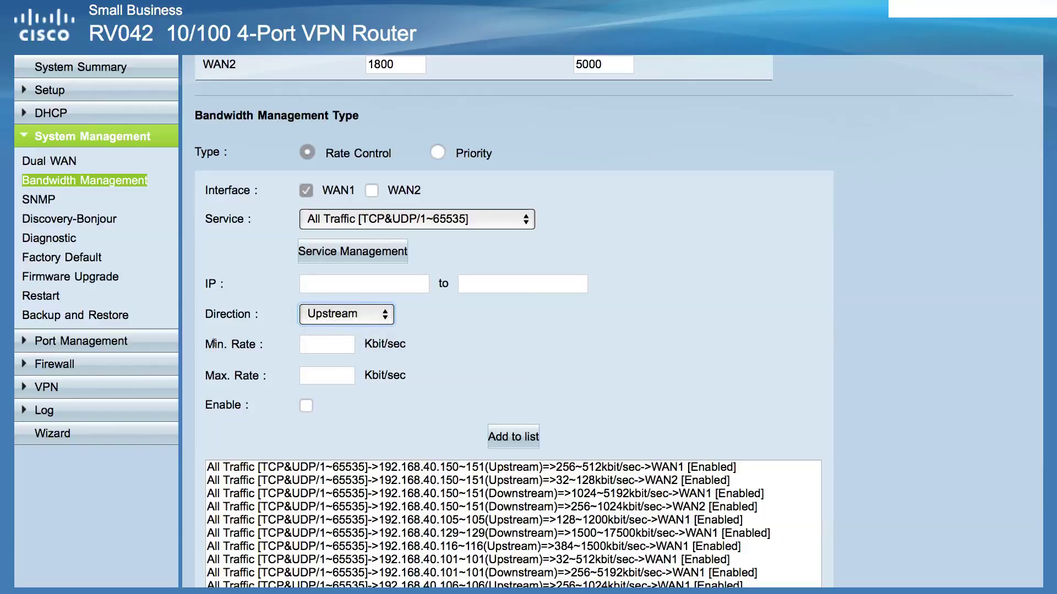
{"action": "left_click_drag", "start_coordinate": [205, 344], "coordinate": [261, 344]}
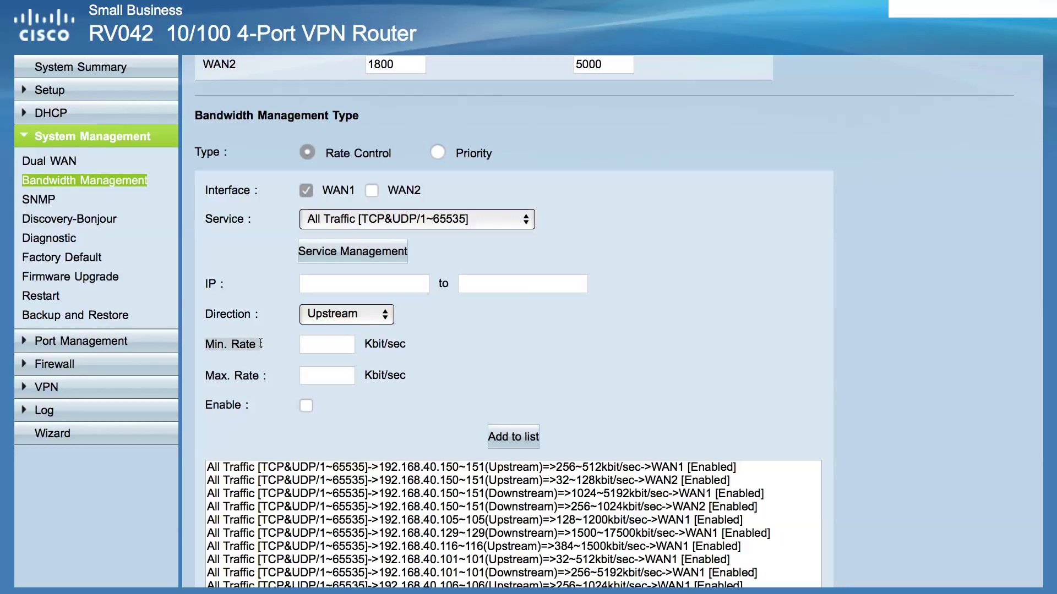
{"action": "left_click", "coordinate": [321, 345]}
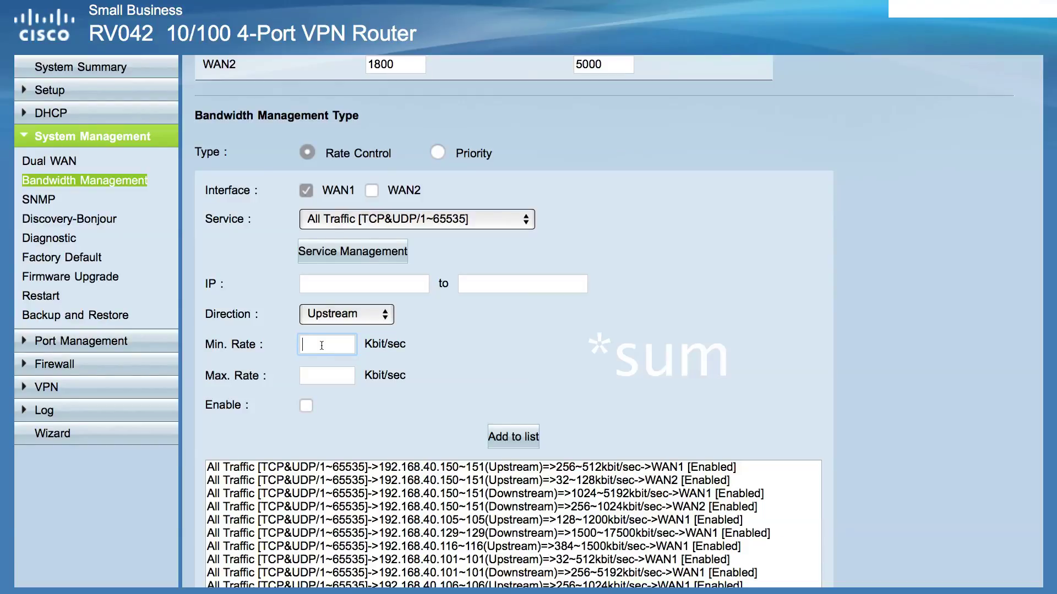
Check WAN1's maximum upstream bandwidth against the rule's Min. Rate and Max. Rate fields, without entering any rates
{"action": "scroll", "coordinate": [460, 344], "scroll_direction": "up", "scroll_amount": 3}
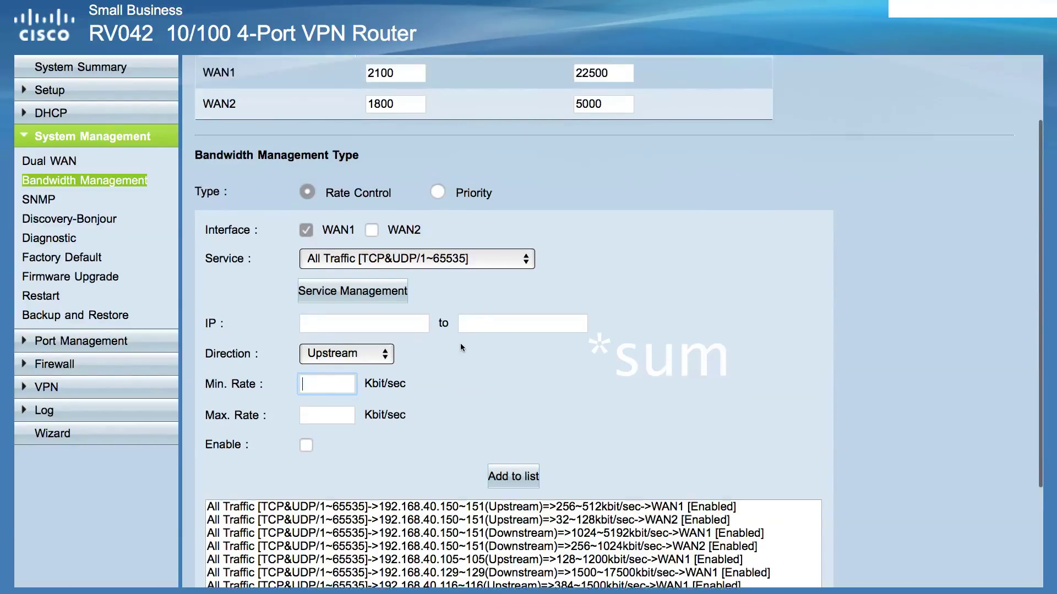
{"action": "double_click", "coordinate": [402, 119]}
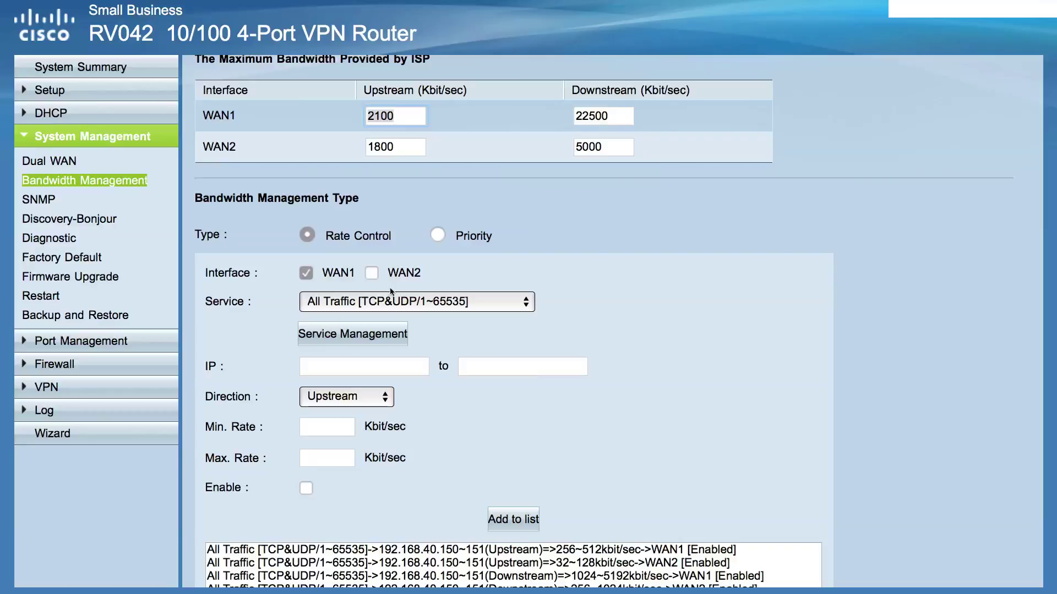
{"action": "left_click", "coordinate": [340, 427]}
{"action": "left_click", "coordinate": [335, 451]}
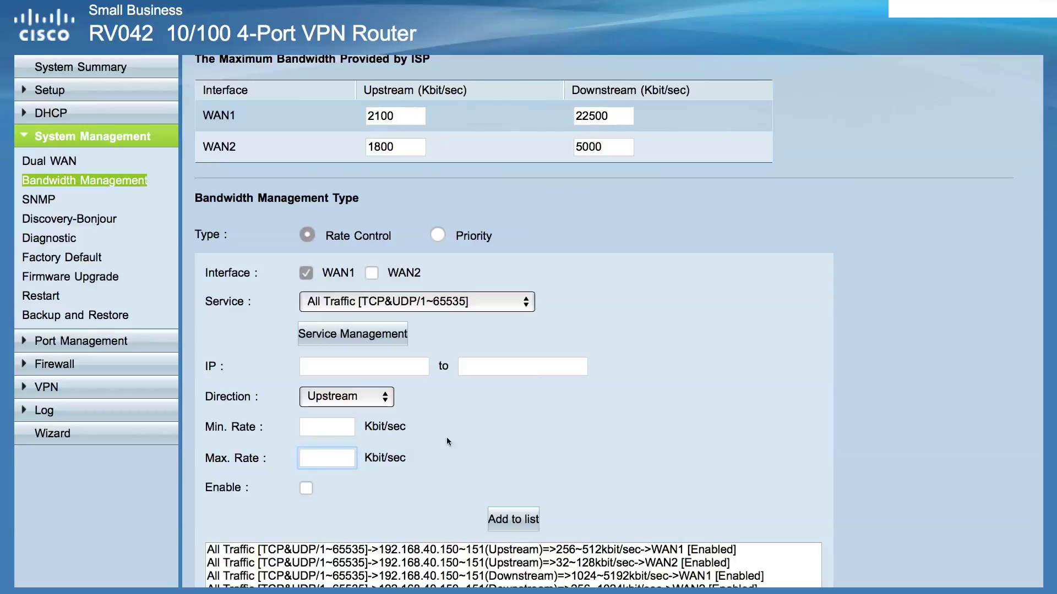
Select the existing WAN1 upstream rule for 192.168.40.150~151 and its WAN1 downstream counterpart to examine their rate limits
{"action": "scroll", "coordinate": [752, 414], "scroll_direction": "down", "scroll_amount": 5}
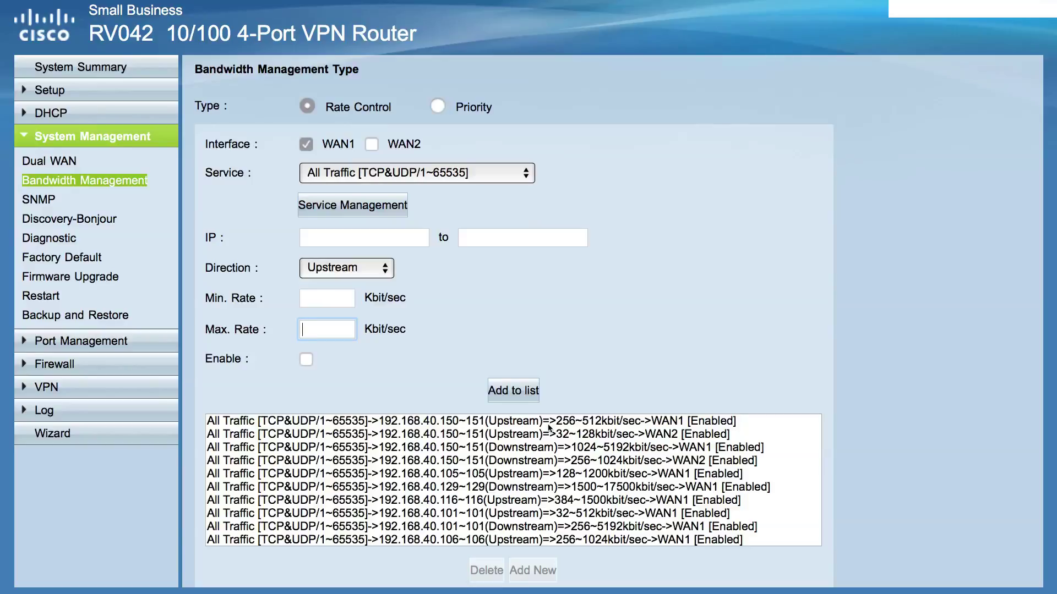
{"action": "left_click", "coordinate": [469, 425]}
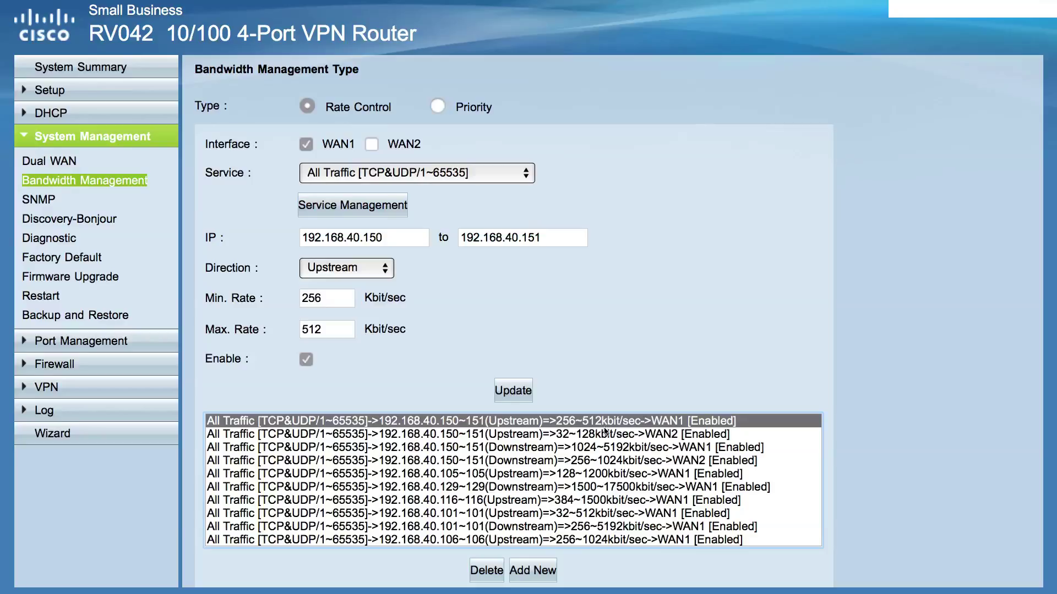
{"action": "left_click", "coordinate": [484, 448]}
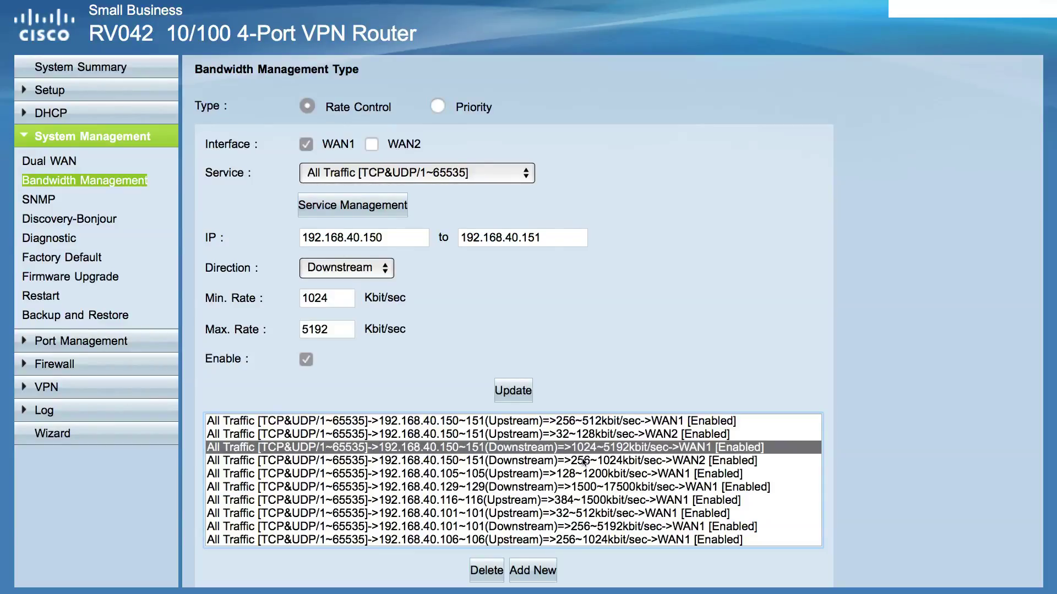
Select the WAN1 upstream rule for 192.168.40.105 and look through the remaining rate control rules in the list
{"action": "left_click", "coordinate": [450, 475]}
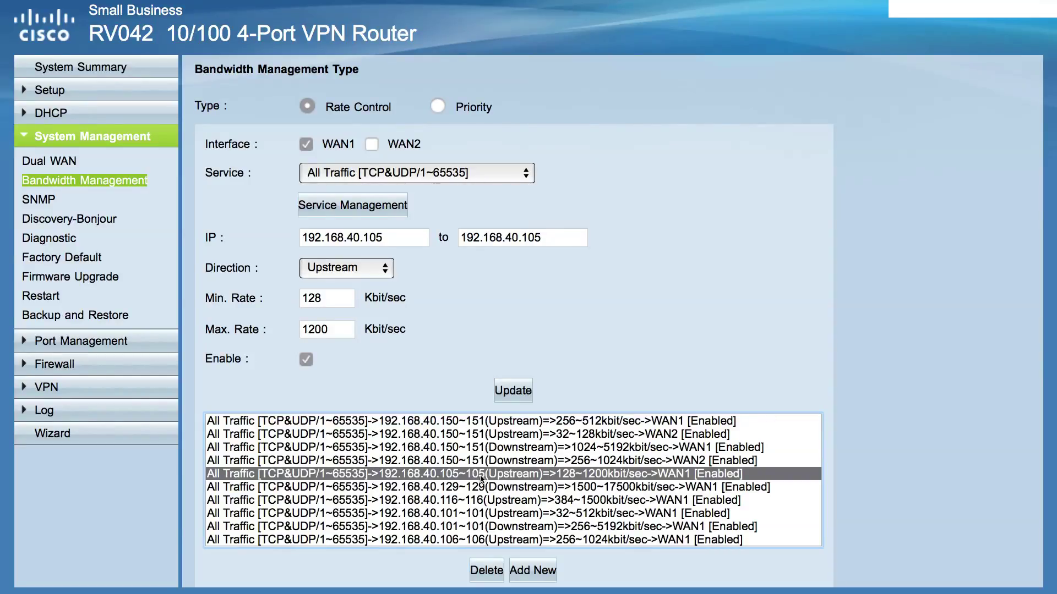
{"action": "left_click", "coordinate": [548, 488]}
{"action": "left_click", "coordinate": [532, 477]}
{"action": "scroll", "coordinate": [532, 483], "scroll_direction": "down", "scroll_amount": 3}
{"action": "scroll", "coordinate": [533, 483], "scroll_direction": "up", "scroll_amount": 2}
{"action": "scroll", "coordinate": [532, 483], "scroll_direction": "down", "scroll_amount": 2}
{"action": "scroll", "coordinate": [533, 483], "scroll_direction": "down", "scroll_amount": 1}
{"action": "scroll", "coordinate": [533, 483], "scroll_direction": "up", "scroll_amount": 3}
{"action": "scroll", "coordinate": [471, 513], "scroll_direction": "down", "scroll_amount": 1}
{"action": "scroll", "coordinate": [470, 517], "scroll_direction": "down", "scroll_amount": 1}
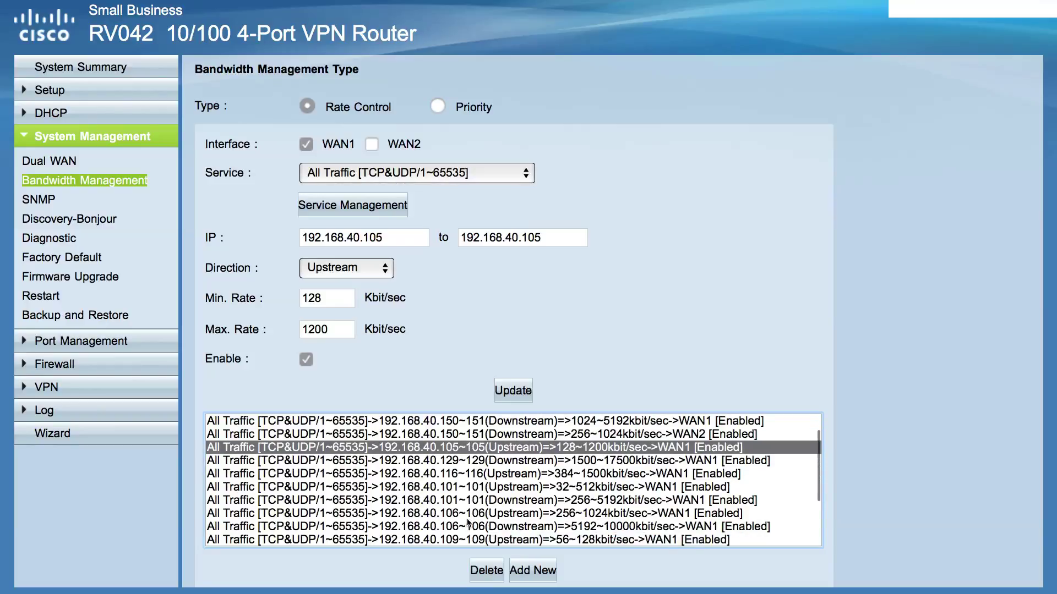
{"action": "scroll", "coordinate": [470, 523], "scroll_direction": "down", "scroll_amount": 1}
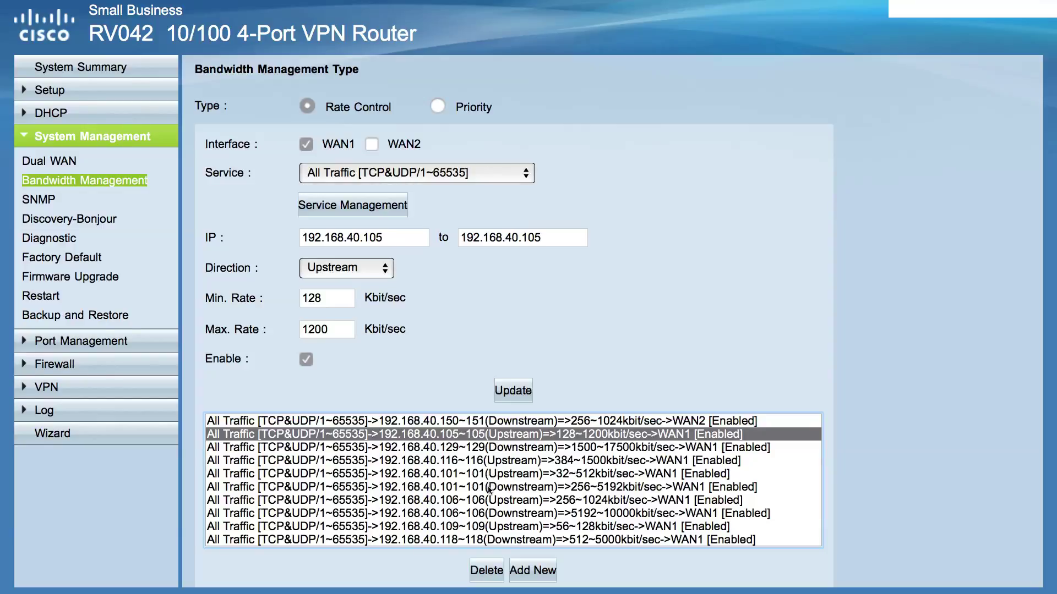
{"action": "scroll", "coordinate": [487, 501], "scroll_direction": "down", "scroll_amount": 3}
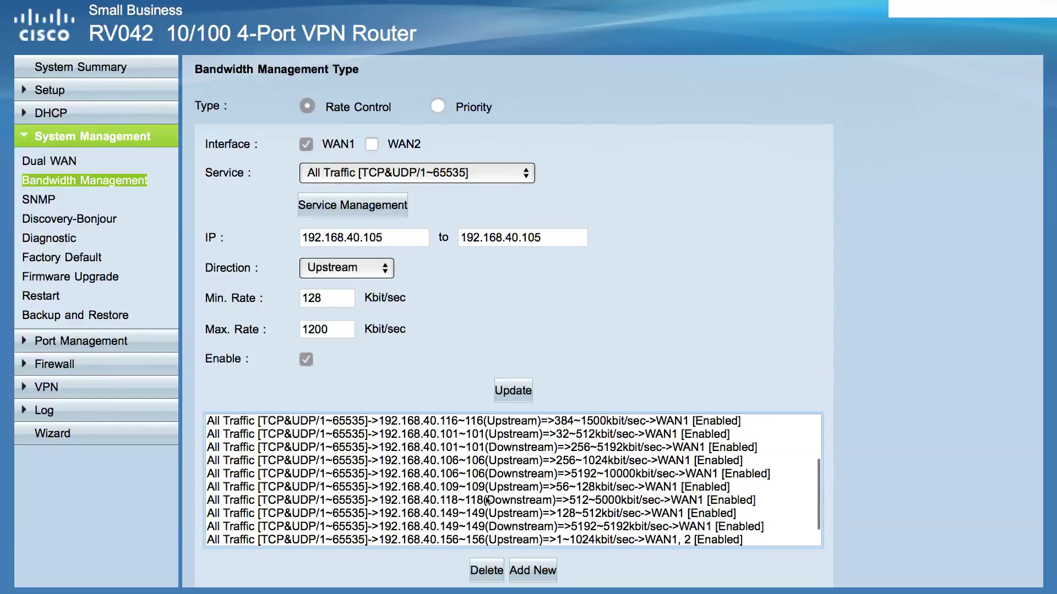
Select the upstream rule for 192.168.40.109 and the WAN1, 2 upstream rule for 192.168.40.156 to examine their settings
{"action": "left_click_drag", "start_coordinate": [580, 539], "coordinate": [568, 483]}
{"action": "left_click", "coordinate": [569, 484]}
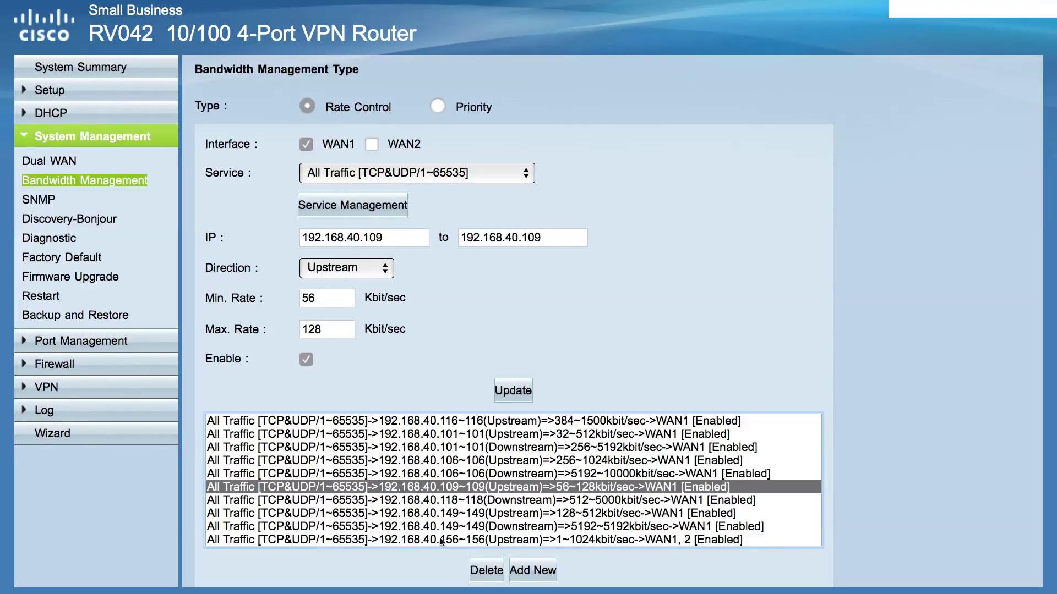
{"action": "left_click", "coordinate": [553, 541]}
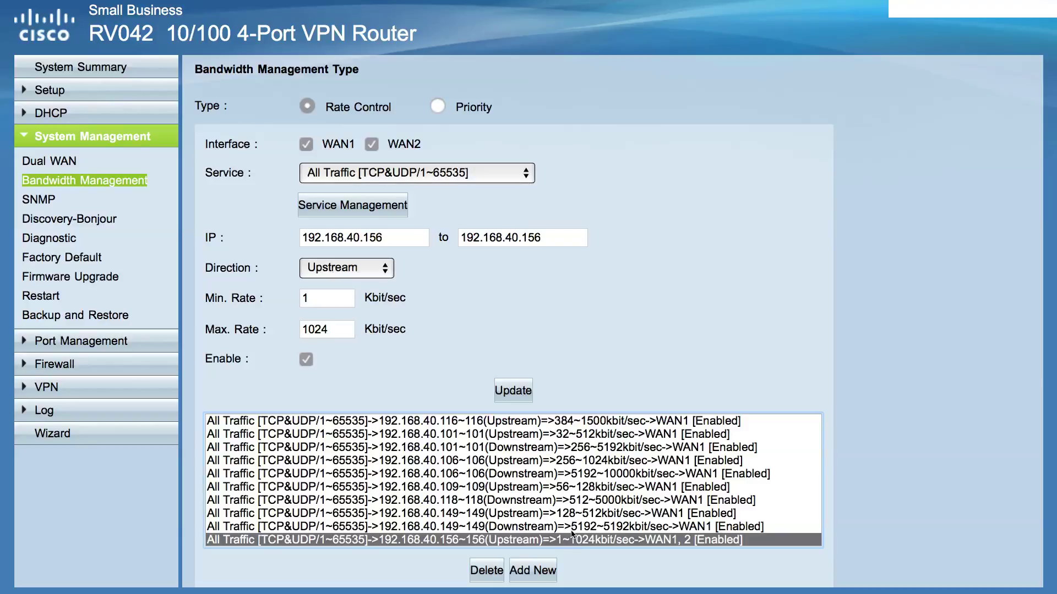
Switch the bandwidth management type to Priority, check its High and Low priority choices, and discard the change
{"action": "scroll", "coordinate": [573, 533], "scroll_direction": "up", "scroll_amount": 3}
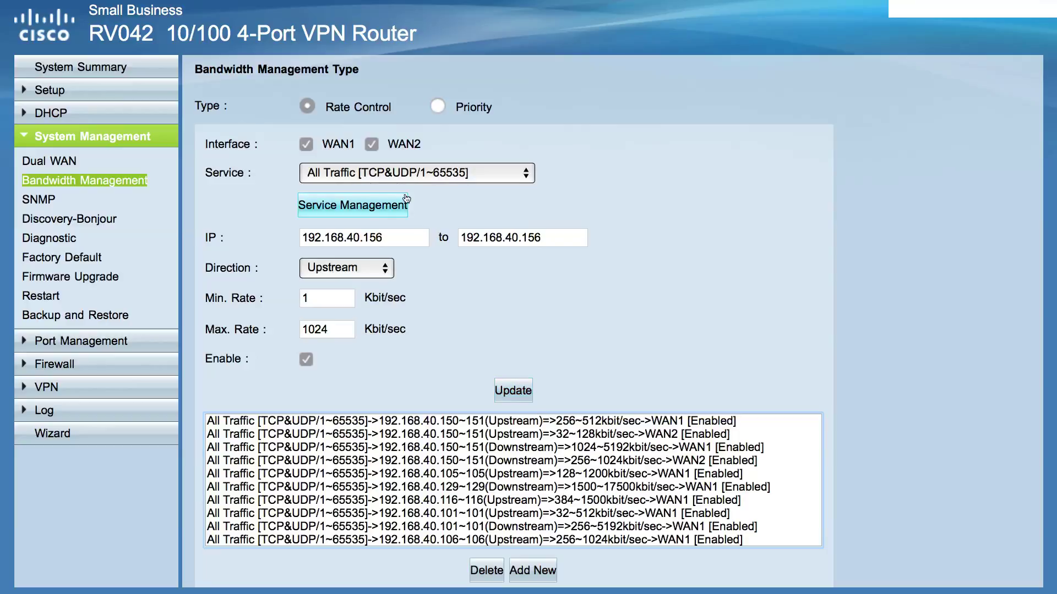
{"action": "scroll", "coordinate": [548, 308], "scroll_direction": "up", "scroll_amount": 5}
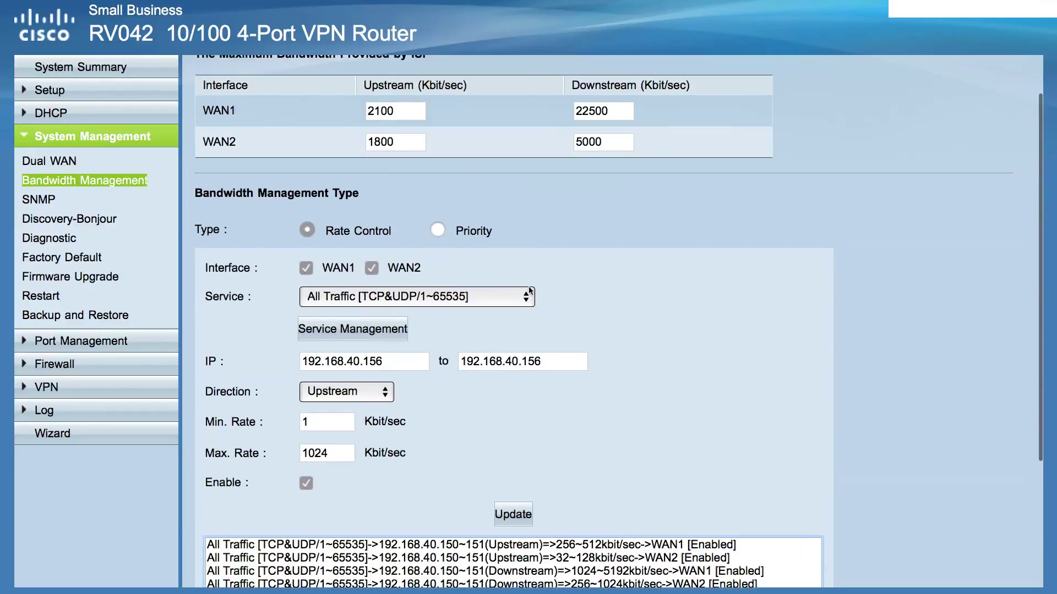
{"action": "left_click", "coordinate": [437, 230]}
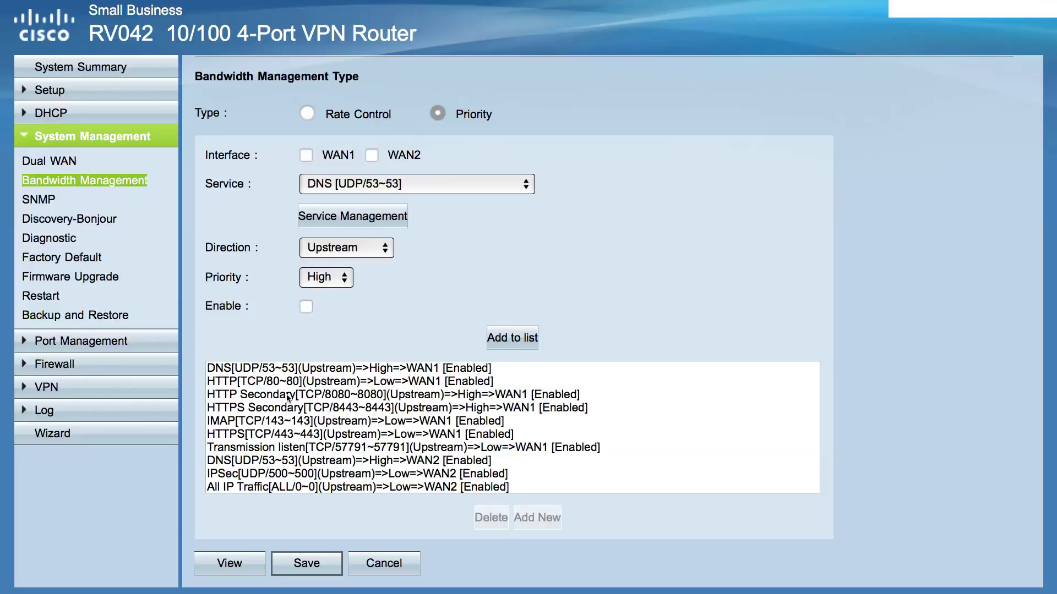
{"action": "left_click", "coordinate": [335, 277]}
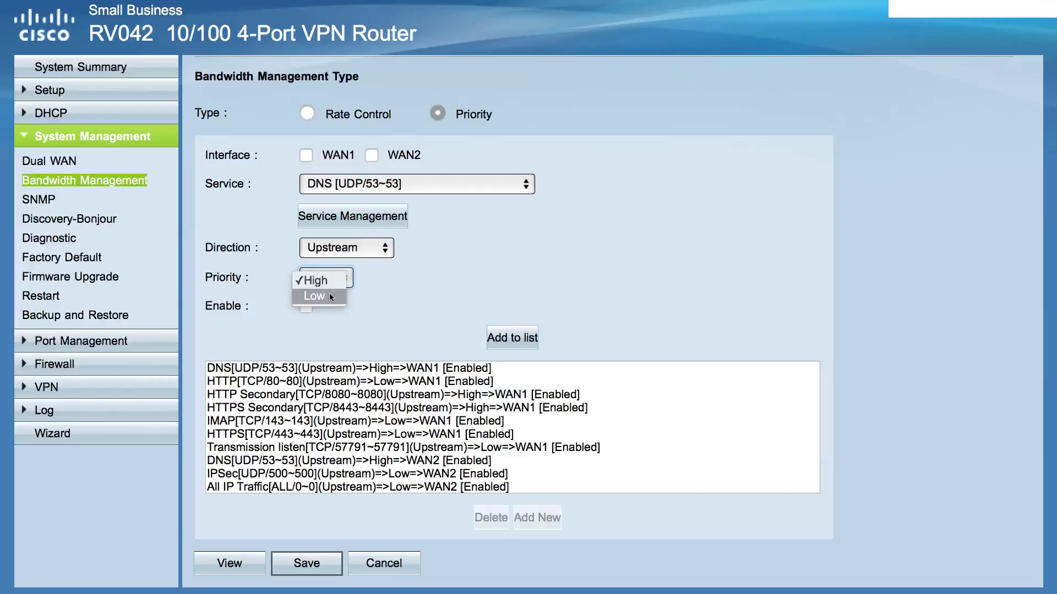
{"action": "left_click", "coordinate": [332, 280]}
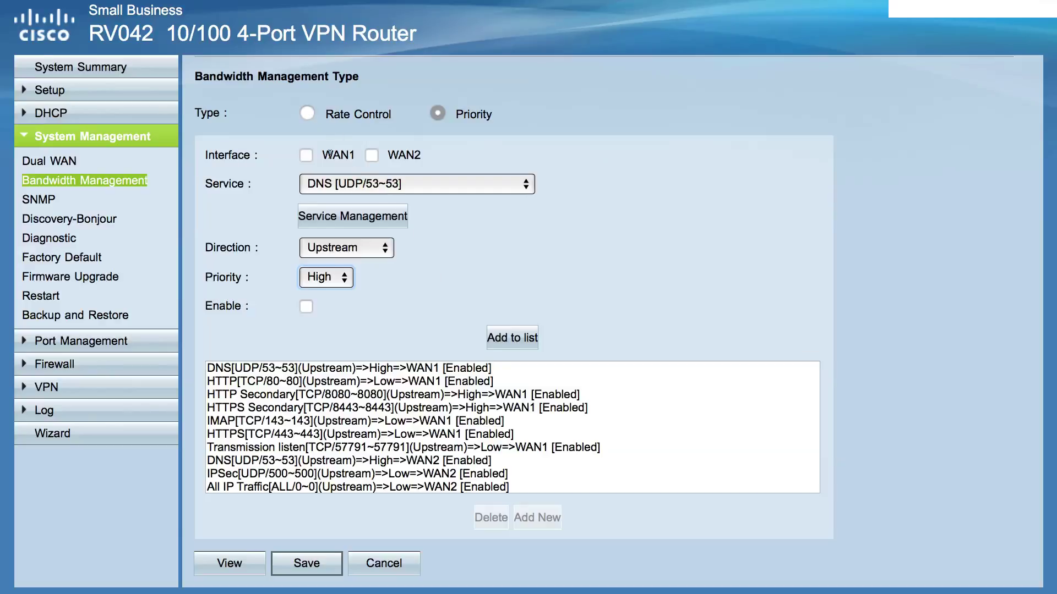
{"action": "left_click", "coordinate": [384, 564]}
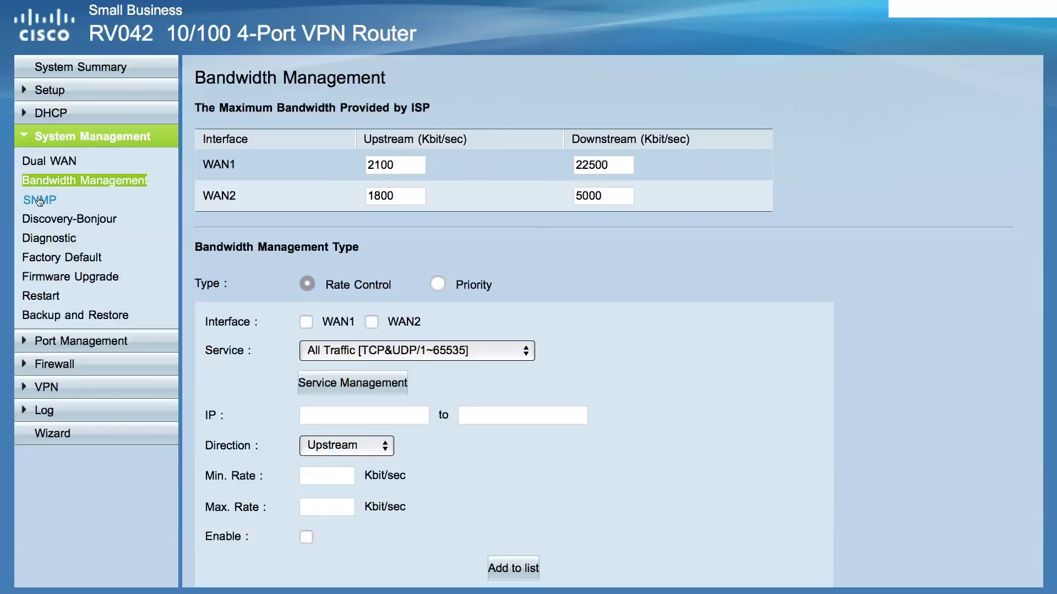
On the SNMP page, tick Enabled SNMP to examine the community name and trap fields, without saving
{"action": "left_click", "coordinate": [38, 201]}
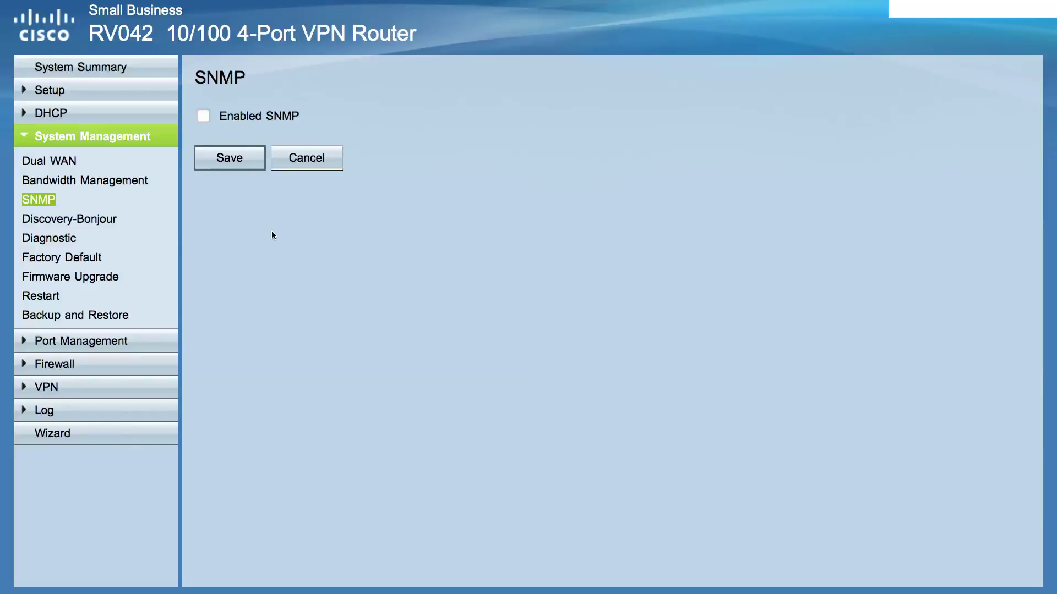
{"action": "left_click", "coordinate": [203, 115]}
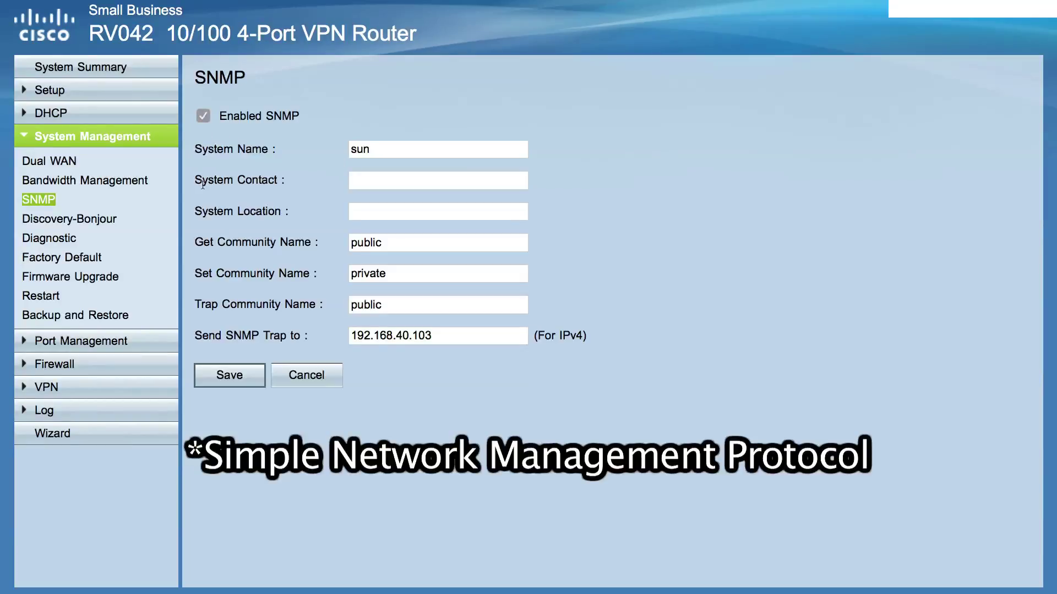
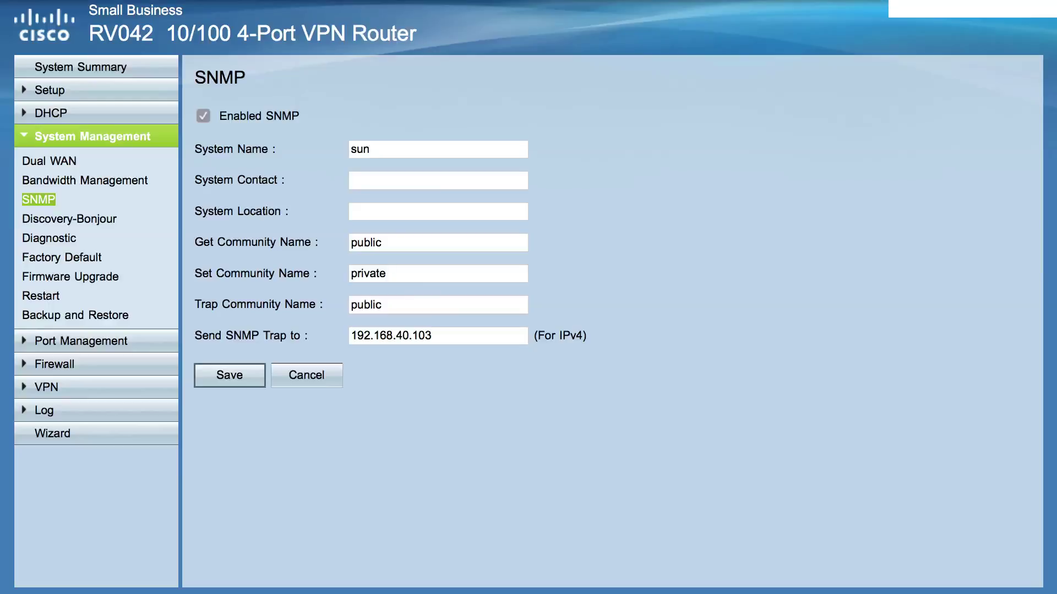
View the Discovery-Bonjour page and read its help article on enabling device discovery with Bonjour
{"action": "left_click", "coordinate": [82, 219]}
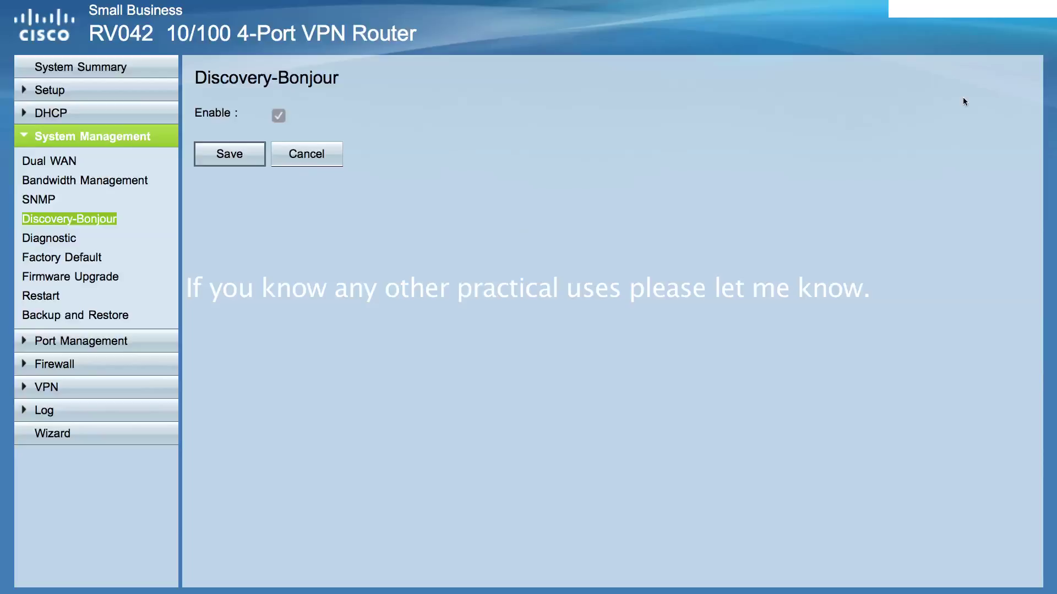
{"action": "left_click", "coordinate": [1031, 22]}
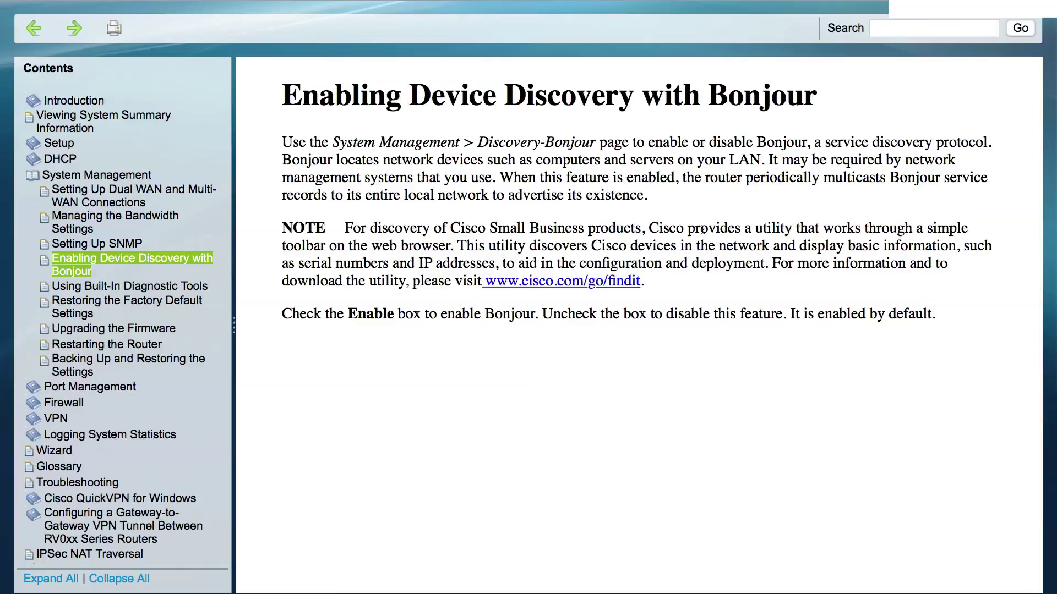
{"action": "left_click_drag", "start_coordinate": [499, 177], "coordinate": [647, 191]}
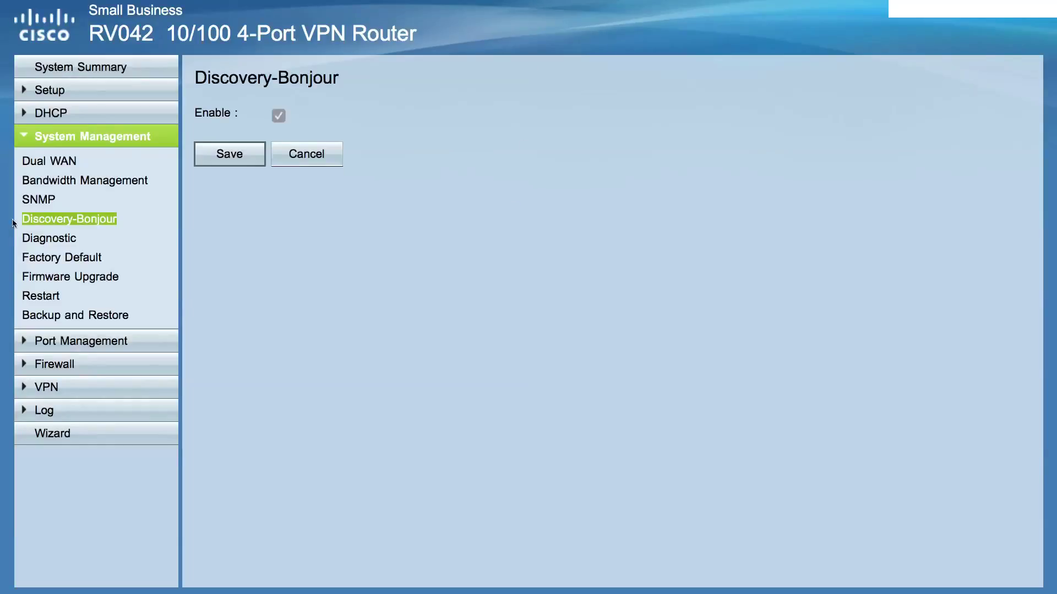
On the Diagnostic page, run a Ping test against google.com
{"action": "left_click", "coordinate": [46, 240]}
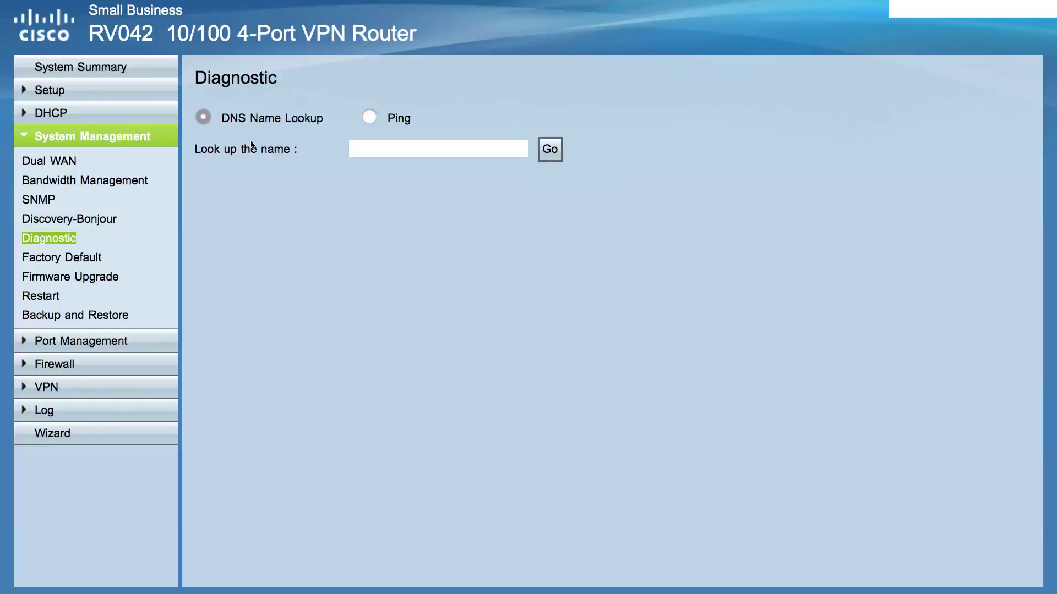
{"action": "left_click_drag", "start_coordinate": [229, 119], "coordinate": [357, 120]}
{"action": "left_click", "coordinate": [369, 118]}
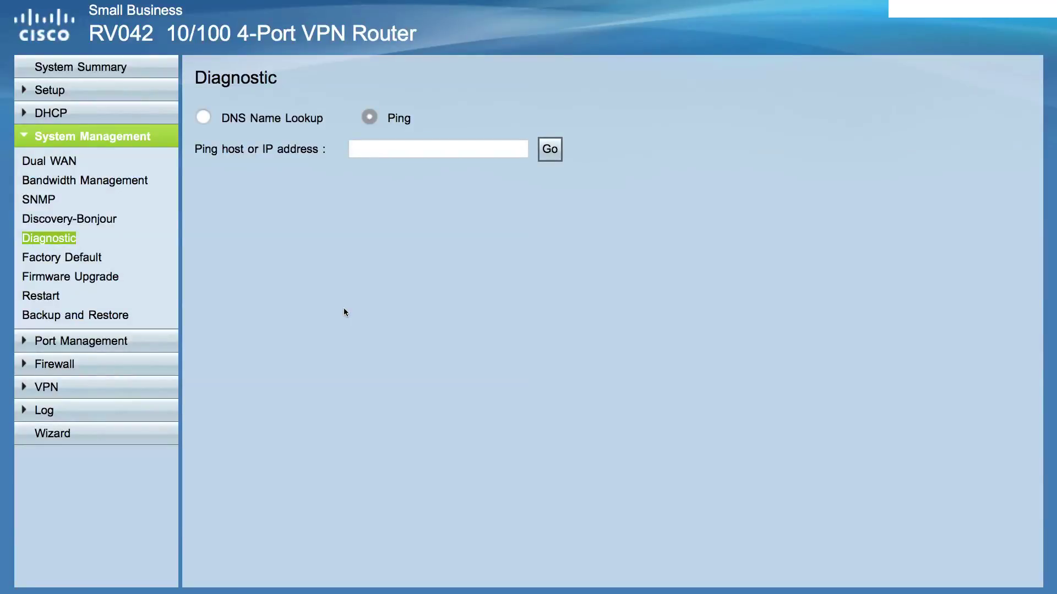
{"action": "left_click", "coordinate": [373, 150]}
{"action": "type", "text": "google.com"}
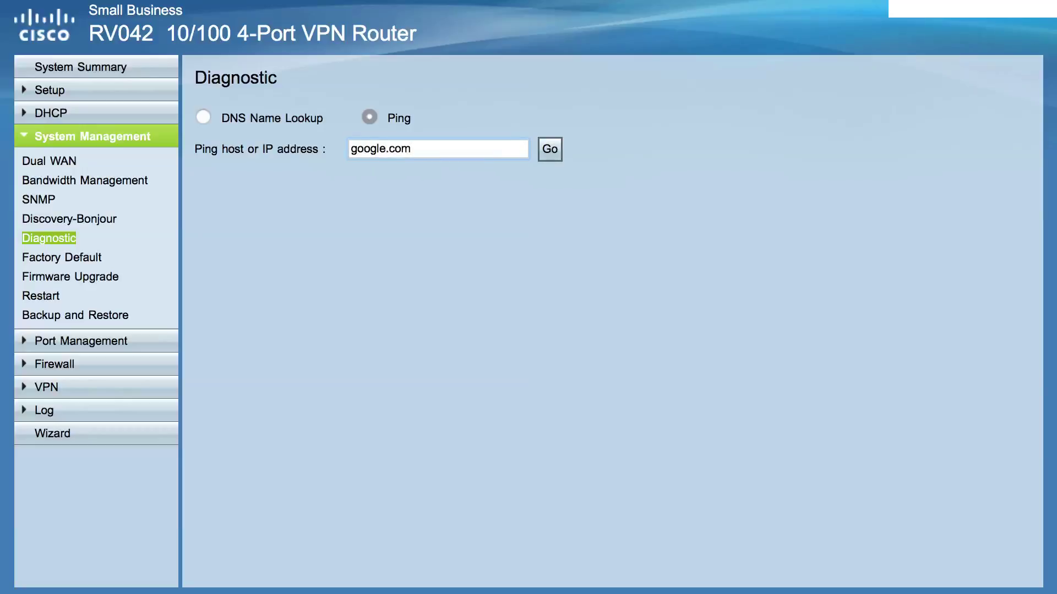
{"action": "left_click", "coordinate": [550, 149]}
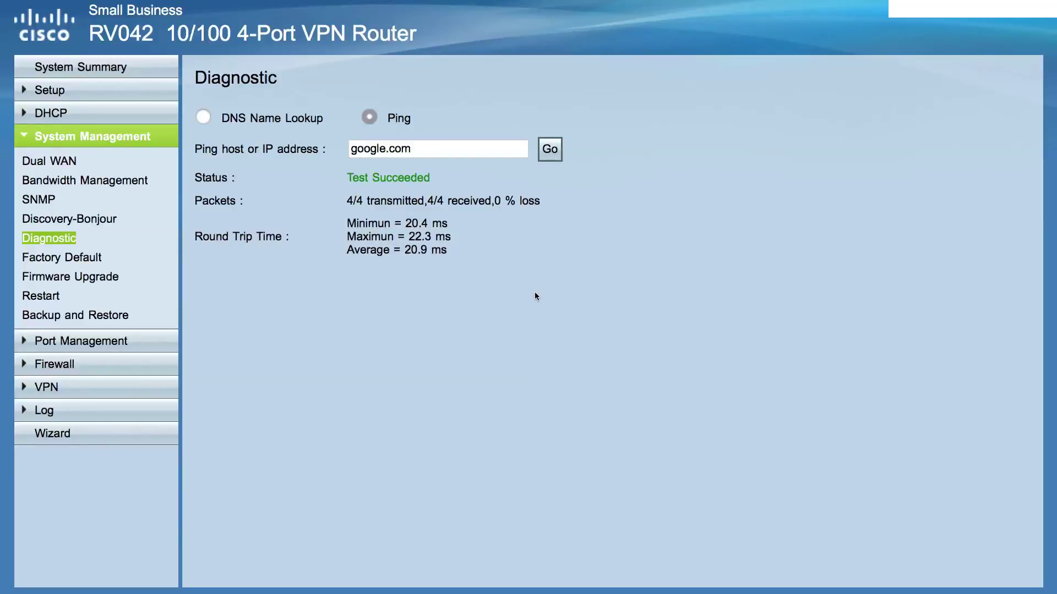
Review the Factory Default, Firmware Upgrade, Restart and Backup and Restore pages without running any of their operations
{"action": "left_click", "coordinate": [71, 262]}
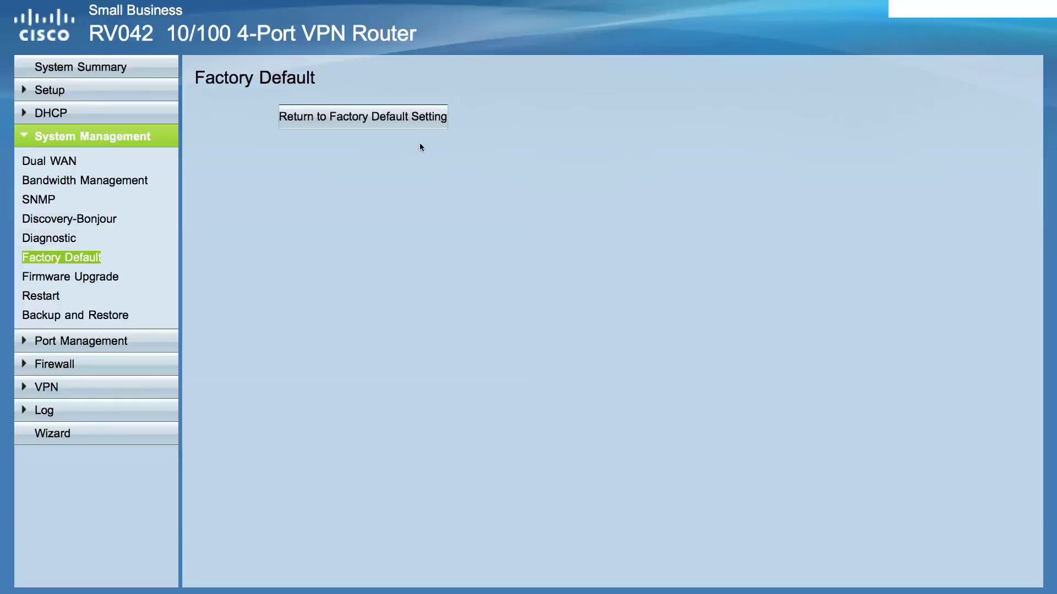
{"action": "left_click", "coordinate": [94, 280]}
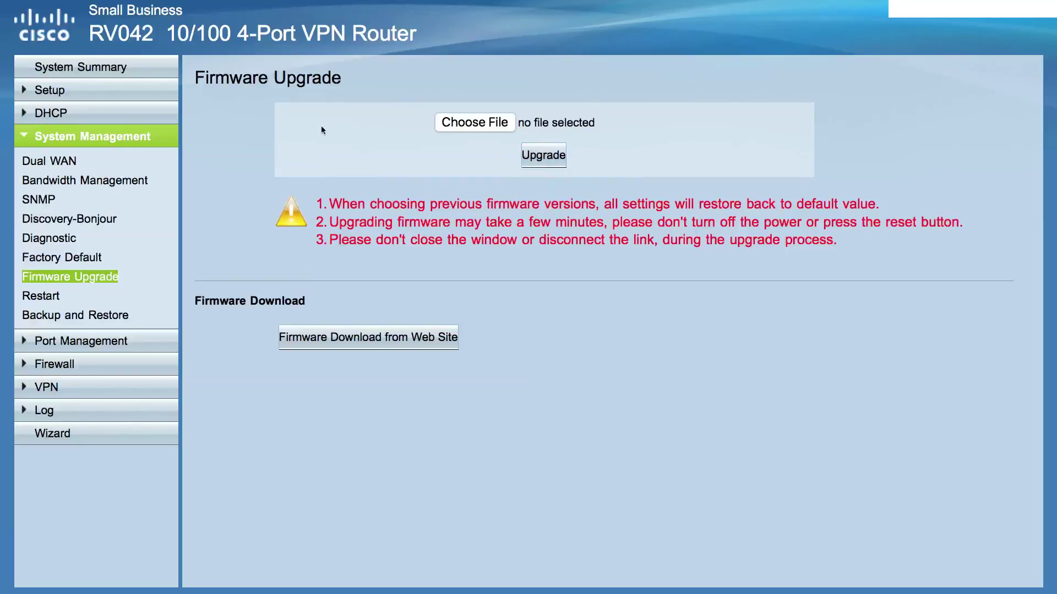
{"action": "left_click", "coordinate": [485, 125]}
{"action": "left_click", "coordinate": [41, 296]}
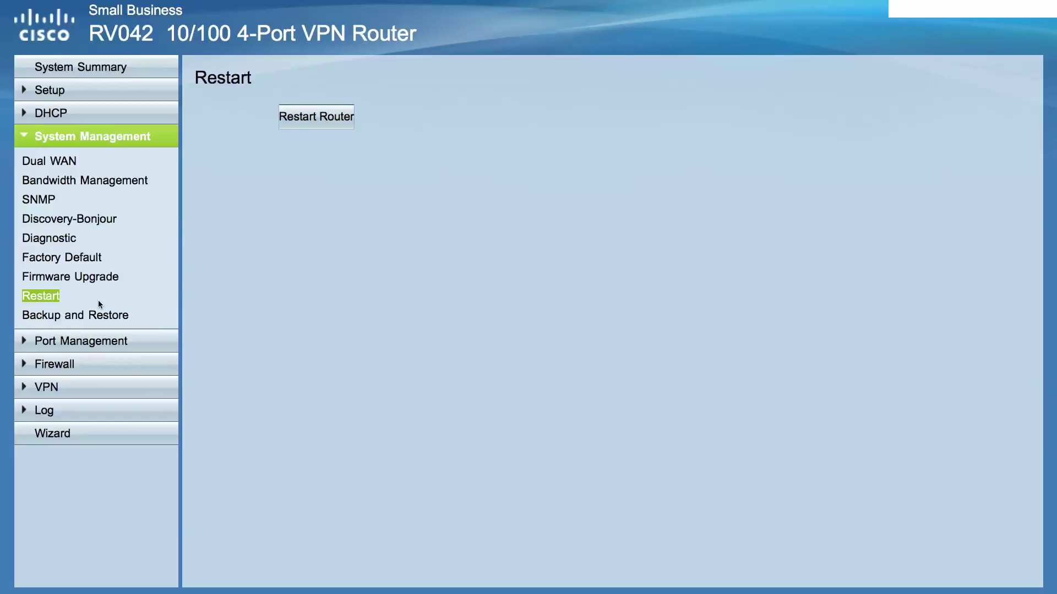
{"action": "left_click", "coordinate": [82, 317]}
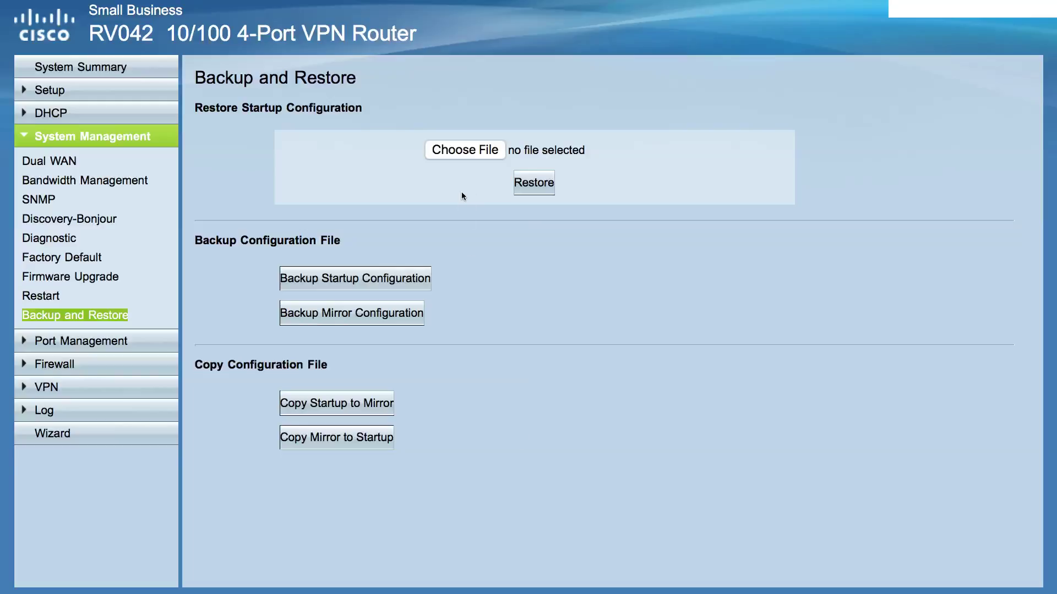
On the Port Setup page, disable auto negotiation for port 1 to check its speed and duplex options, and re-enable it
{"action": "left_click", "coordinate": [118, 342]}
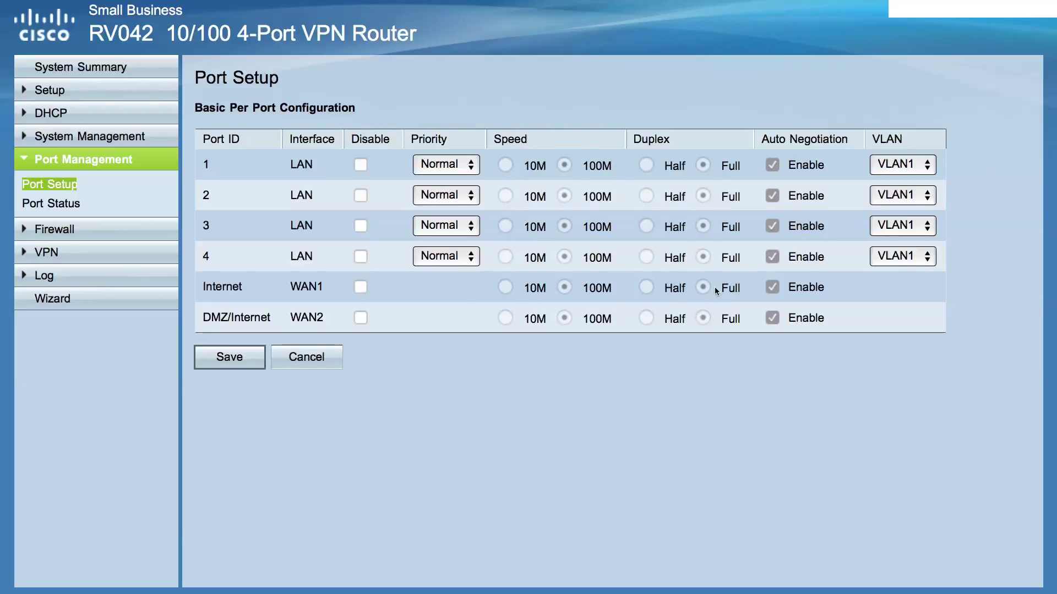
{"action": "left_click", "coordinate": [772, 166]}
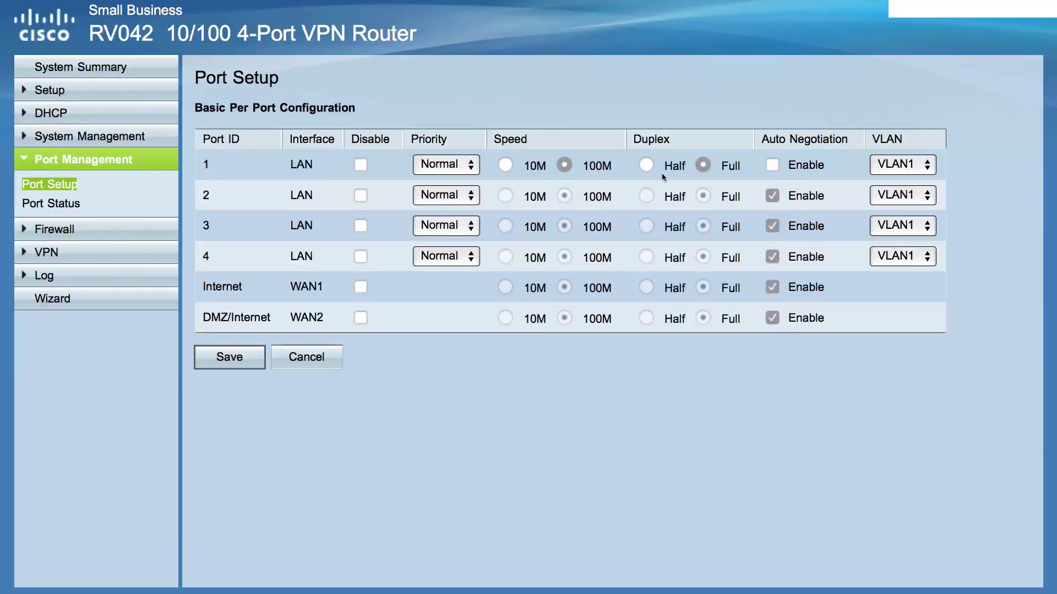
{"action": "left_click", "coordinate": [773, 167]}
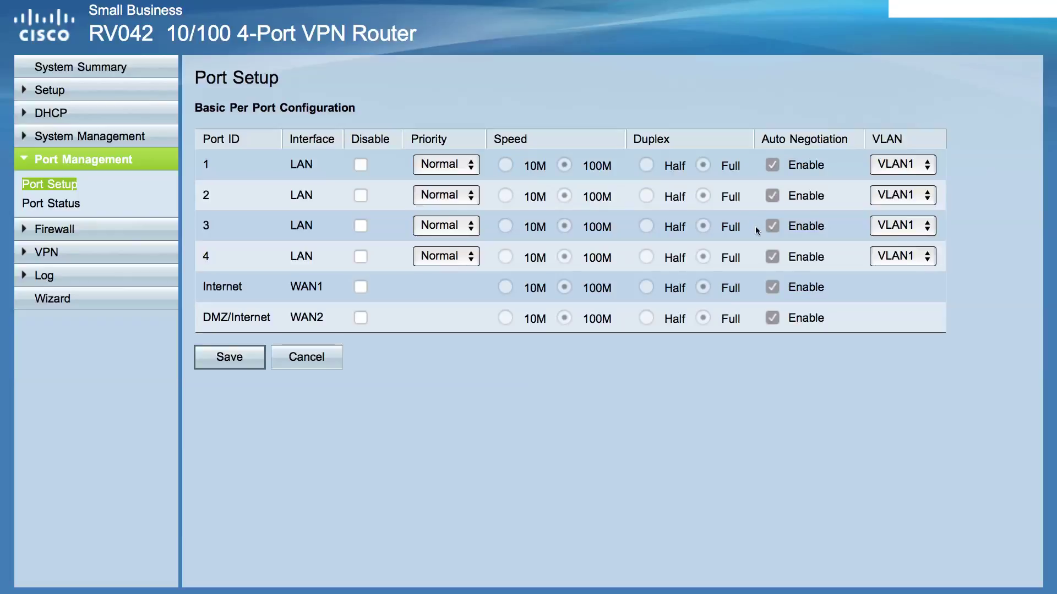
Look through the VLAN choices for LAN ports 1 and 2, keeping both on VLAN1
{"action": "left_click", "coordinate": [896, 166]}
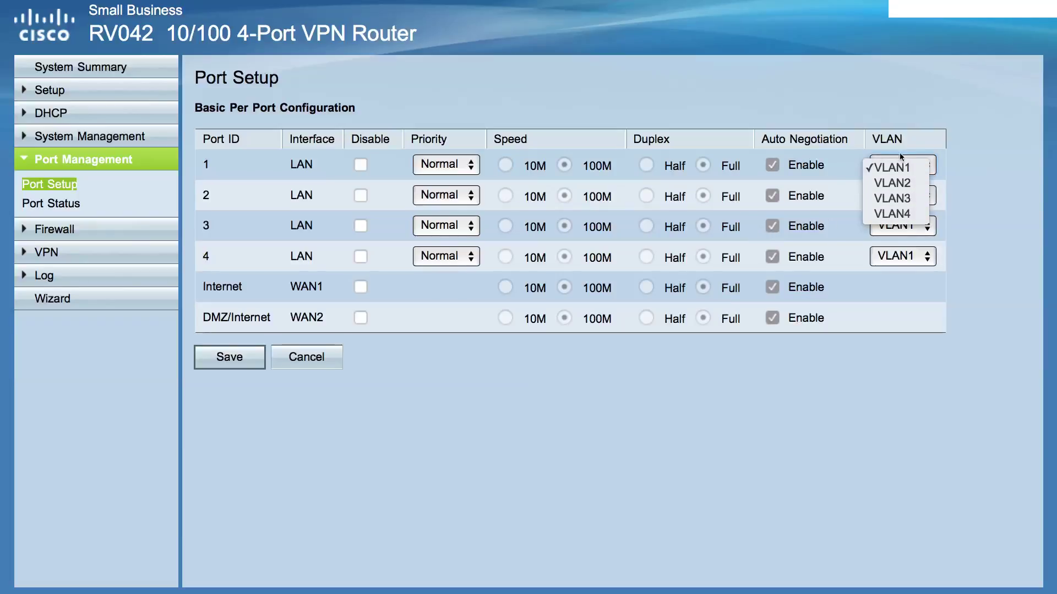
{"action": "left_click", "coordinate": [903, 139]}
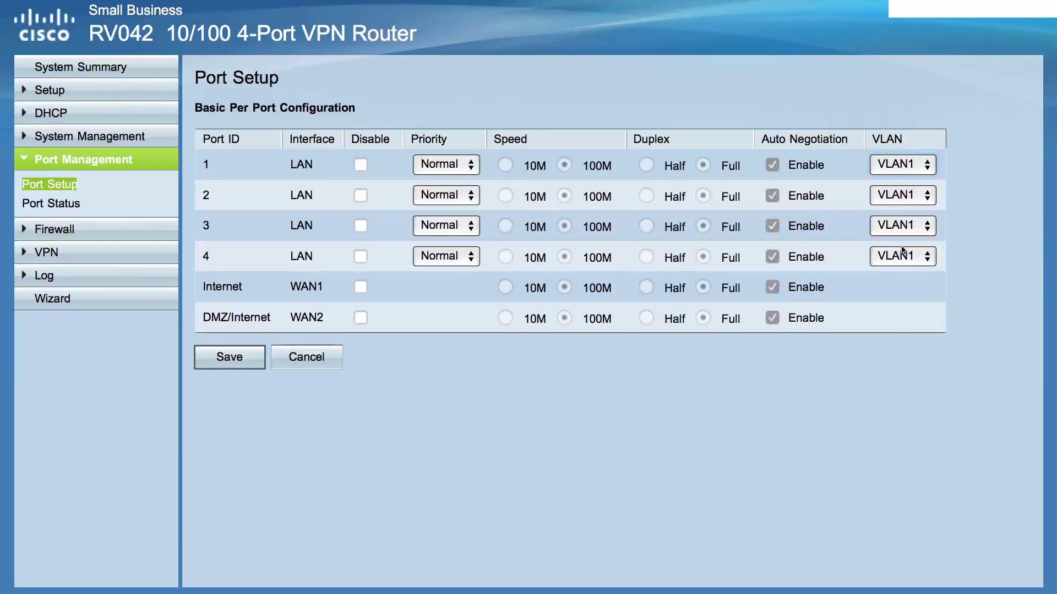
{"action": "left_click", "coordinate": [913, 194]}
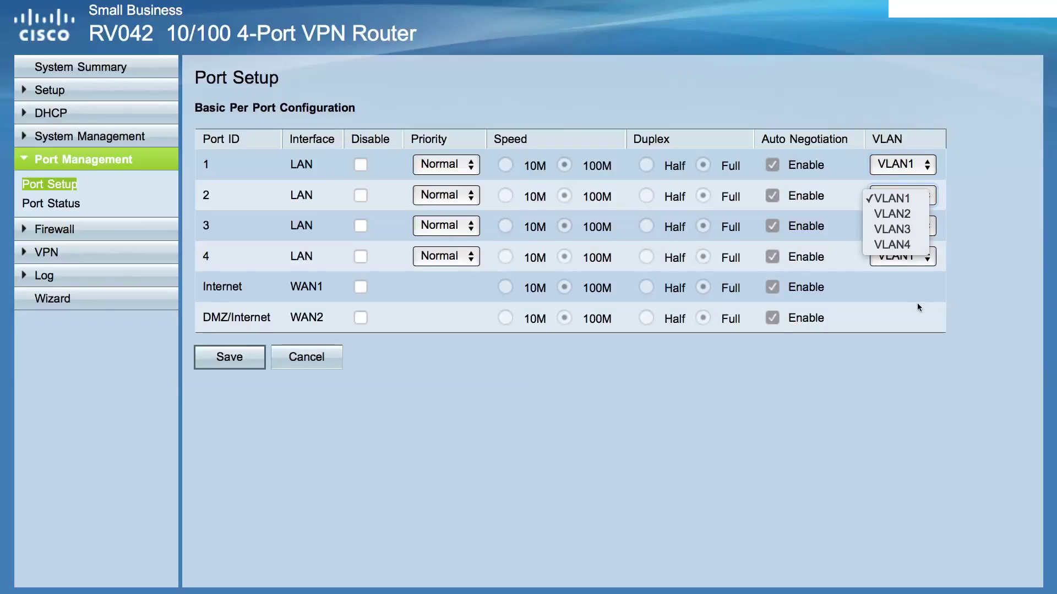
{"action": "left_click", "coordinate": [918, 350]}
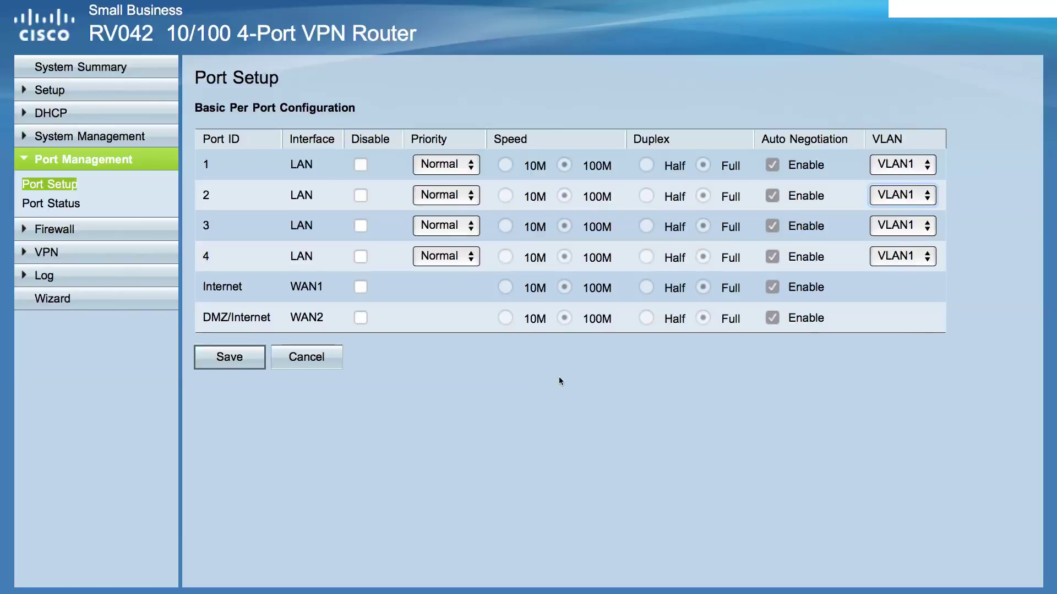
Open the Port Status page and view the summary and statistics for port 1 and port 4
{"action": "left_click", "coordinate": [65, 204]}
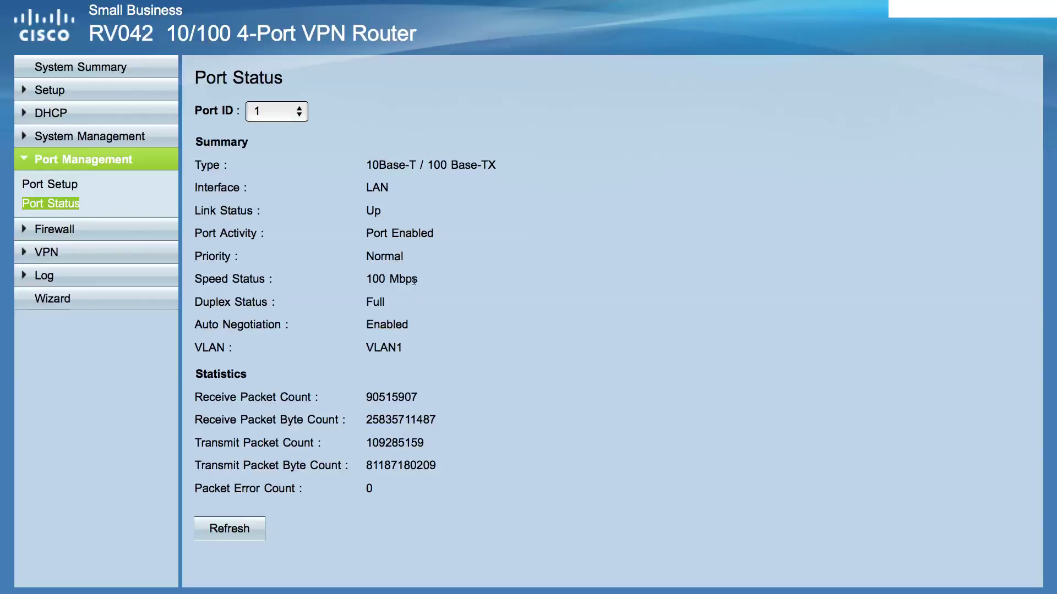
{"action": "left_click", "coordinate": [298, 112]}
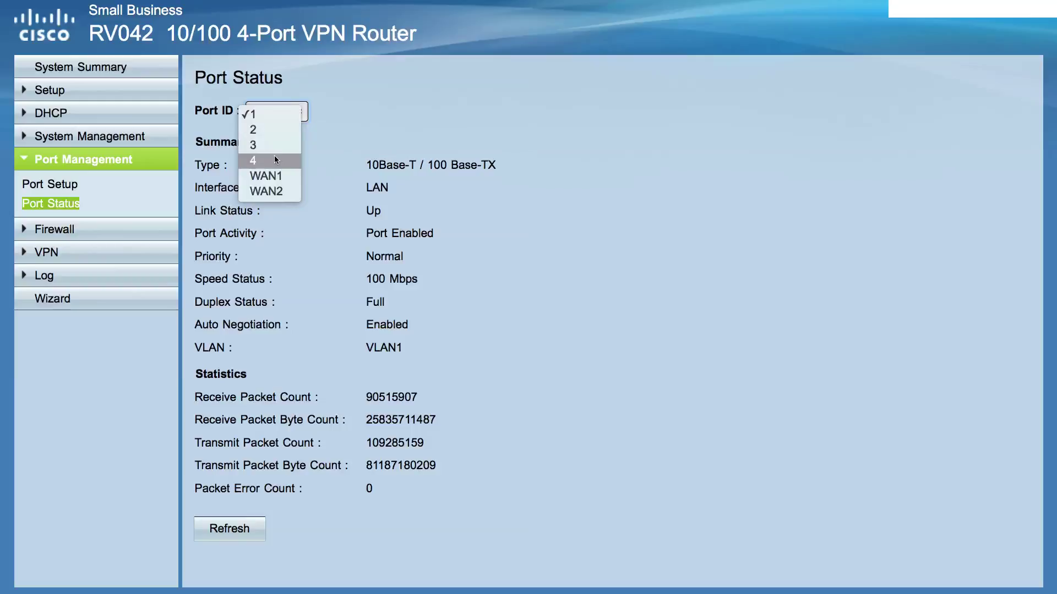
{"action": "left_click", "coordinate": [632, 575]}
{"action": "key", "text": "Down"}
{"action": "key", "text": "Down"}
{"action": "key", "text": "Down"}
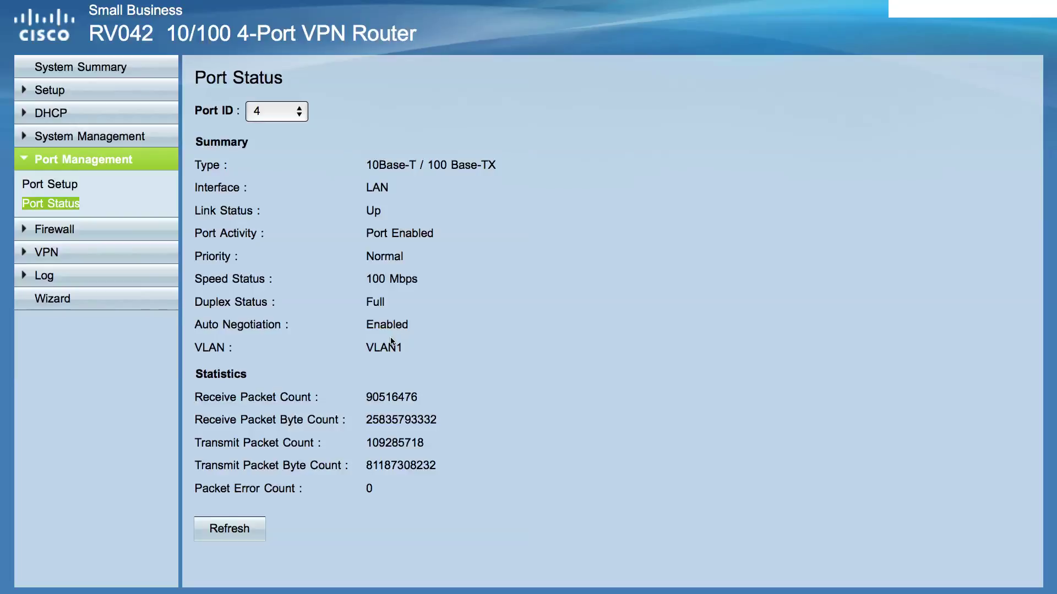
Open the firewall's General page and read the Denial of Service explanation in its help
{"action": "left_click", "coordinate": [88, 229]}
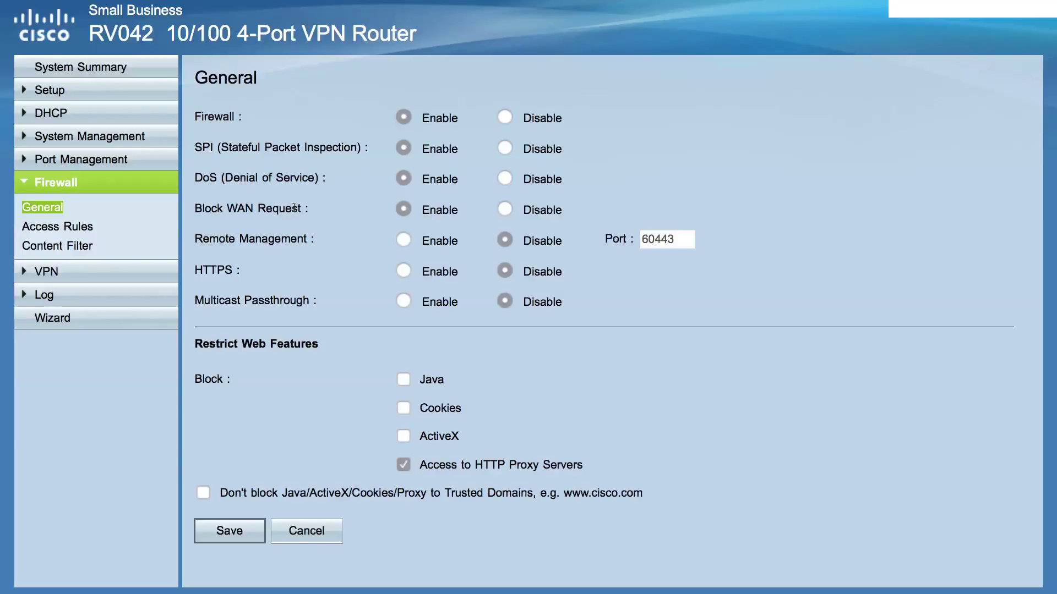
{"action": "left_click", "coordinate": [1016, 21]}
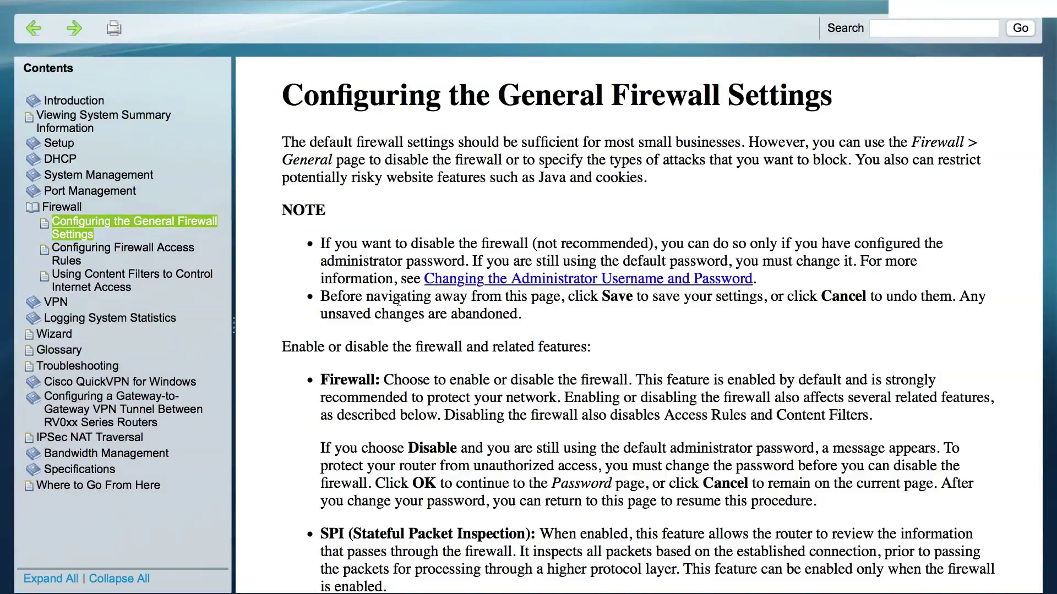
{"action": "scroll", "coordinate": [397, 301], "scroll_direction": "down", "scroll_amount": 5}
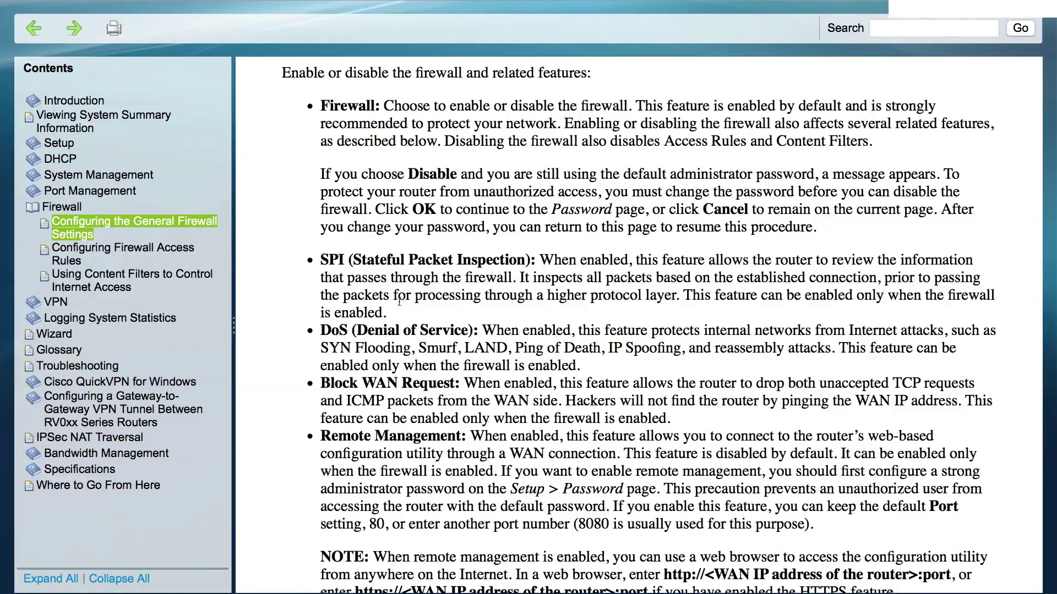
{"action": "left_click_drag", "start_coordinate": [320, 348], "coordinate": [522, 348]}
{"action": "left_click", "coordinate": [426, 348]}
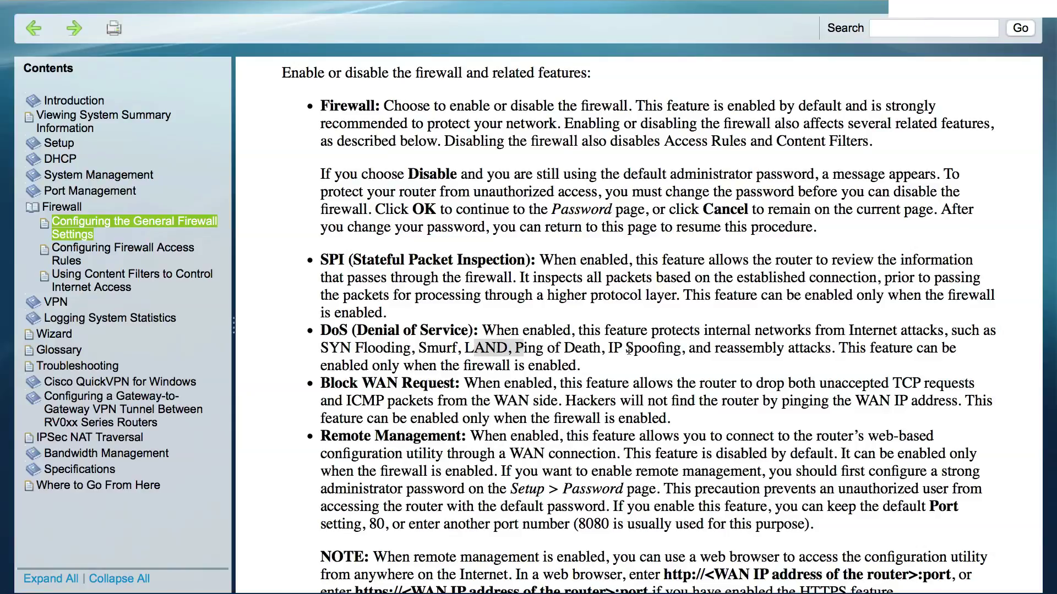
{"action": "left_click", "coordinate": [631, 350]}
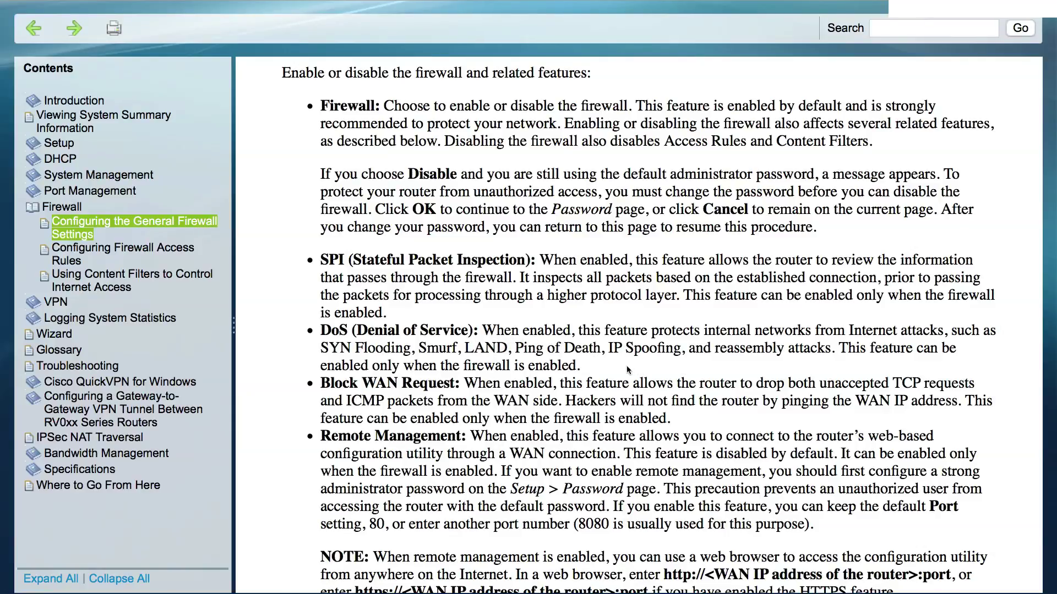
{"action": "left_click_drag", "start_coordinate": [589, 368], "coordinate": [321, 347]}
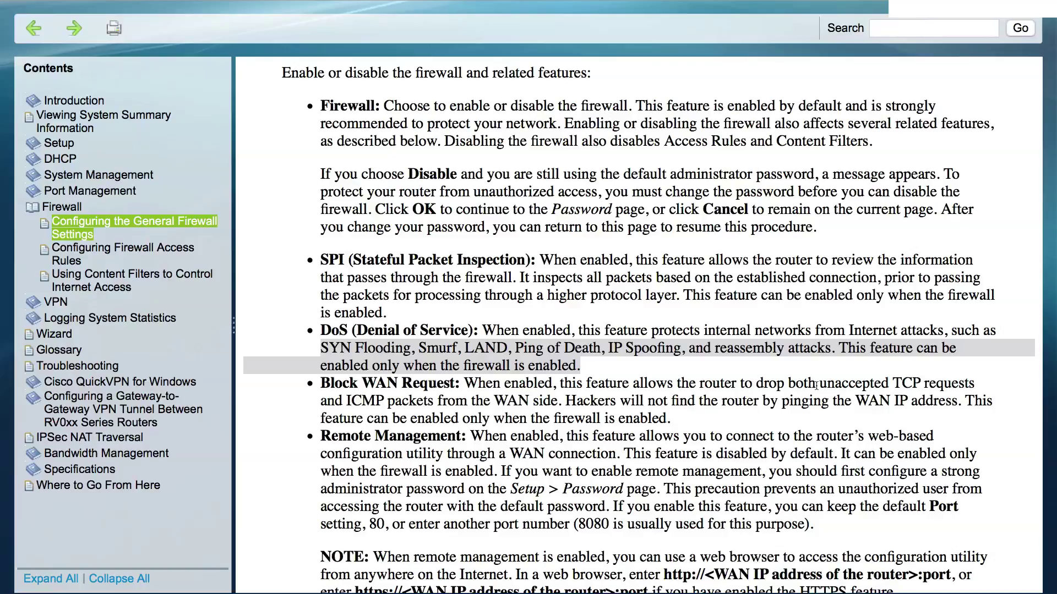
Read the Block WAN Request explanation in the help, covering unaccepted TCP requests and ICMP packets from the WAN side
{"action": "left_click_drag", "start_coordinate": [802, 385], "coordinate": [986, 383]}
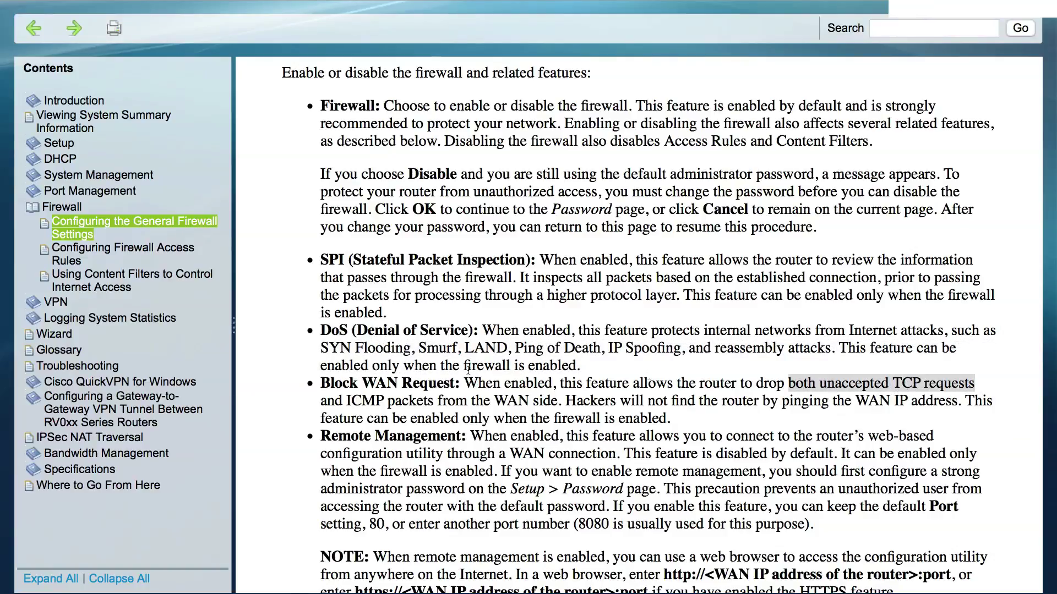
{"action": "left_click_drag", "start_coordinate": [330, 401], "coordinate": [558, 397]}
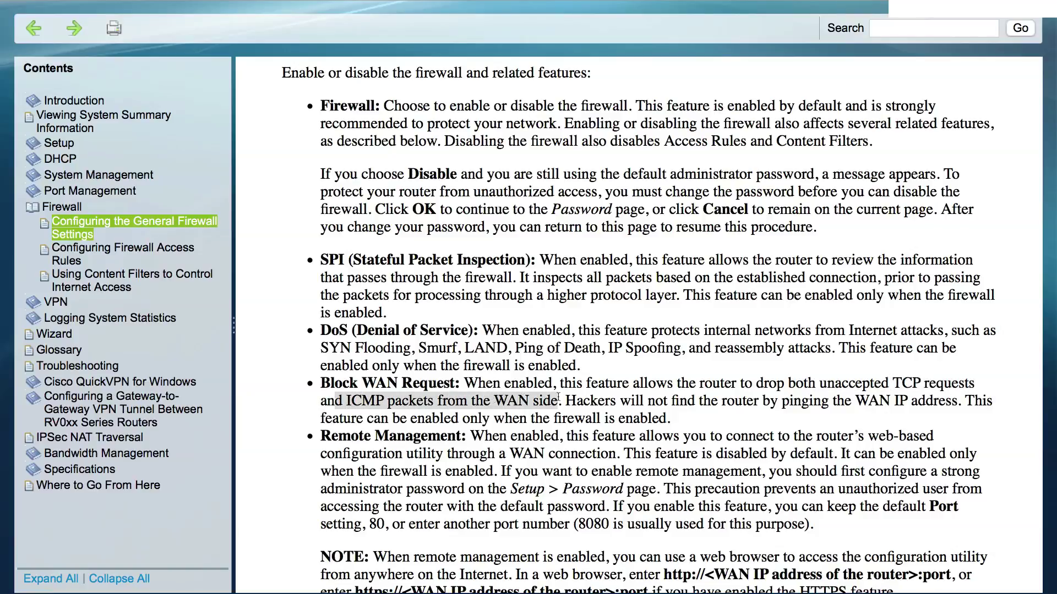
{"action": "left_click", "coordinate": [402, 405]}
{"action": "double_click", "coordinate": [373, 405]}
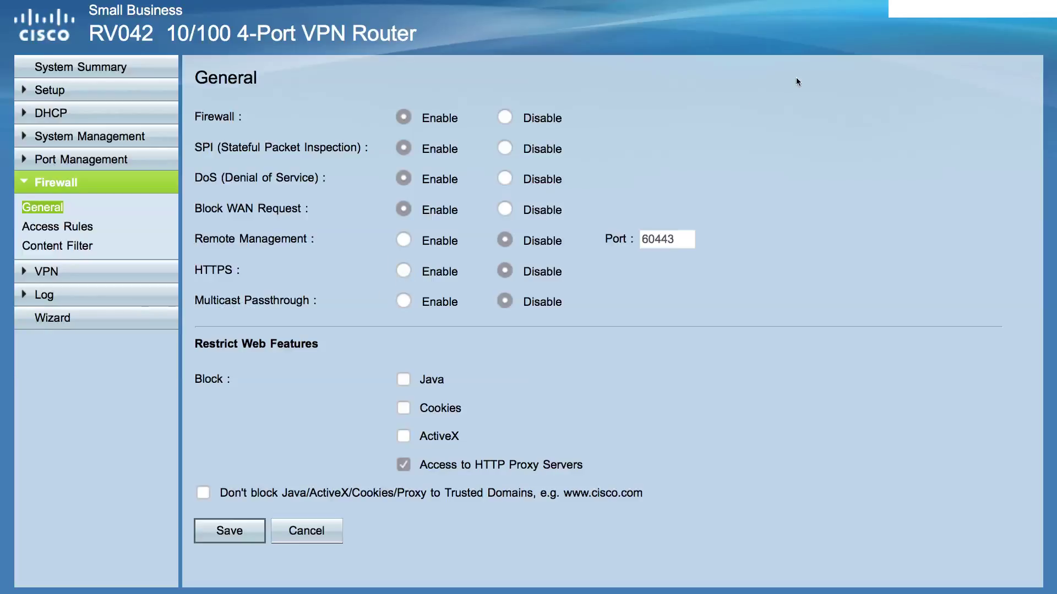
Reopen the General firewall settings help and read the Multicast Pass Through explanation
{"action": "left_click", "coordinate": [1042, 18]}
{"action": "scroll", "coordinate": [418, 375], "scroll_direction": "down", "scroll_amount": 3}
{"action": "scroll", "coordinate": [445, 389], "scroll_direction": "down", "scroll_amount": 10}
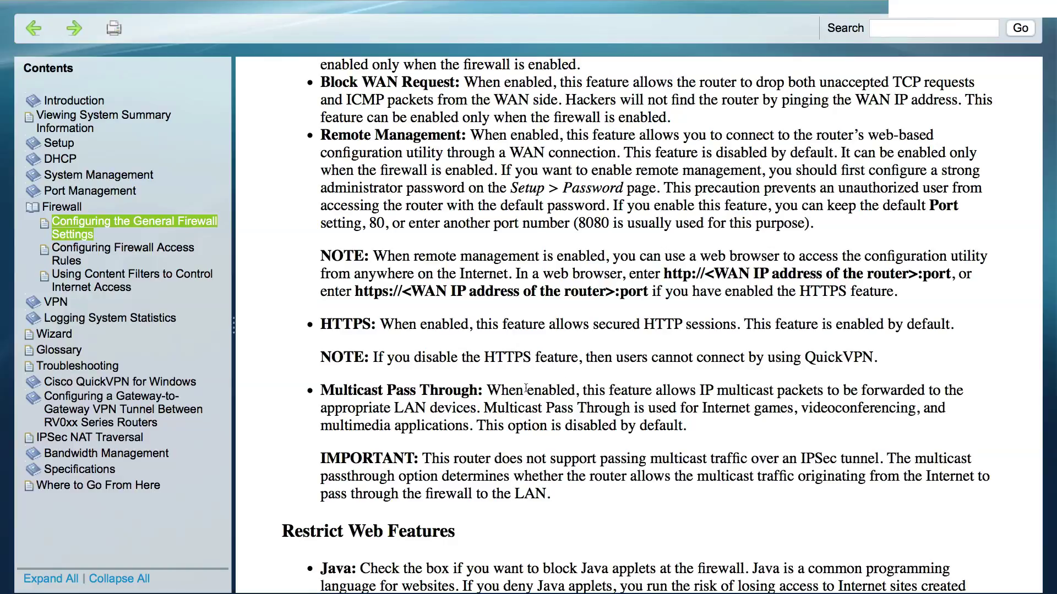
{"action": "left_click_drag", "start_coordinate": [705, 392], "coordinate": [886, 388]}
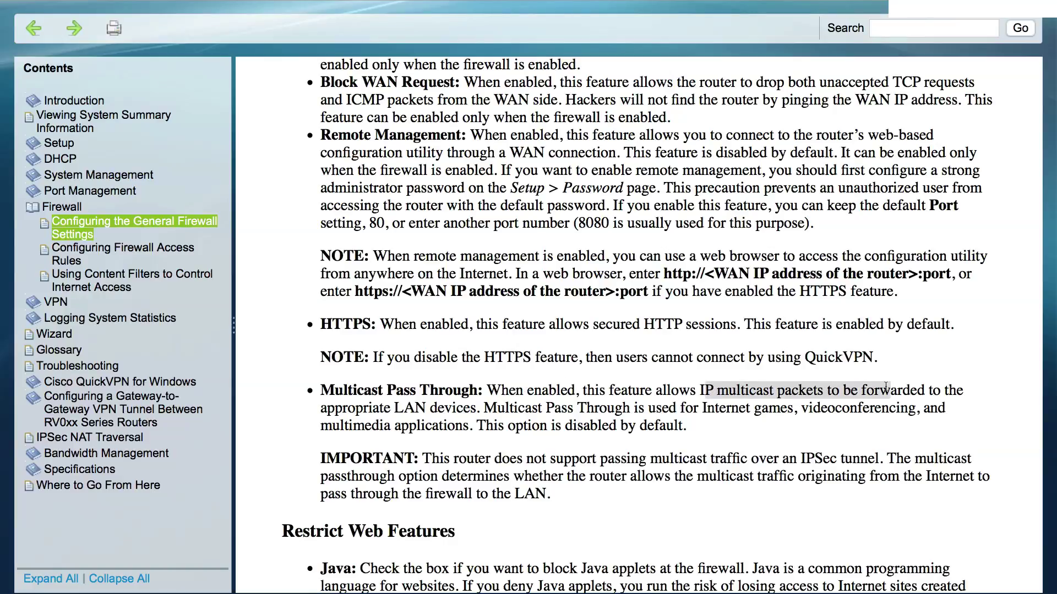
{"action": "left_click_drag", "start_coordinate": [384, 407], "coordinate": [481, 405]}
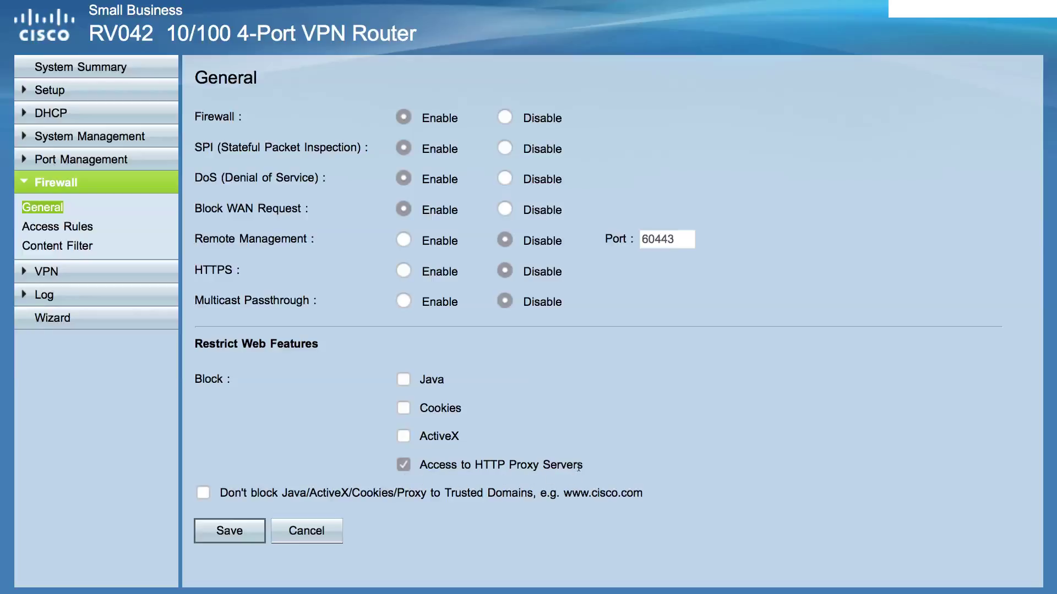
On the firewall's General page, examine the HTTP proxy server block and the trusted domains exception without saving
{"action": "mouse_move", "coordinate": [582, 466]}
{"action": "left_mouse_down"}
{"action": "mouse_move", "coordinate": [416, 465]}
{"action": "mouse_move", "coordinate": [589, 464]}
{"action": "left_mouse_up"}
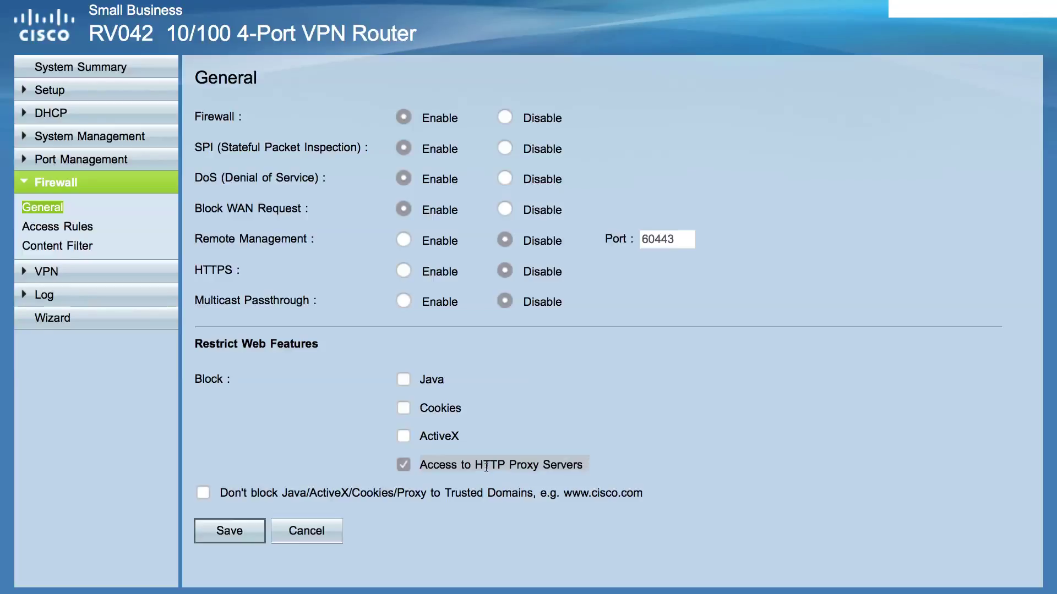
{"action": "left_click", "coordinate": [467, 467]}
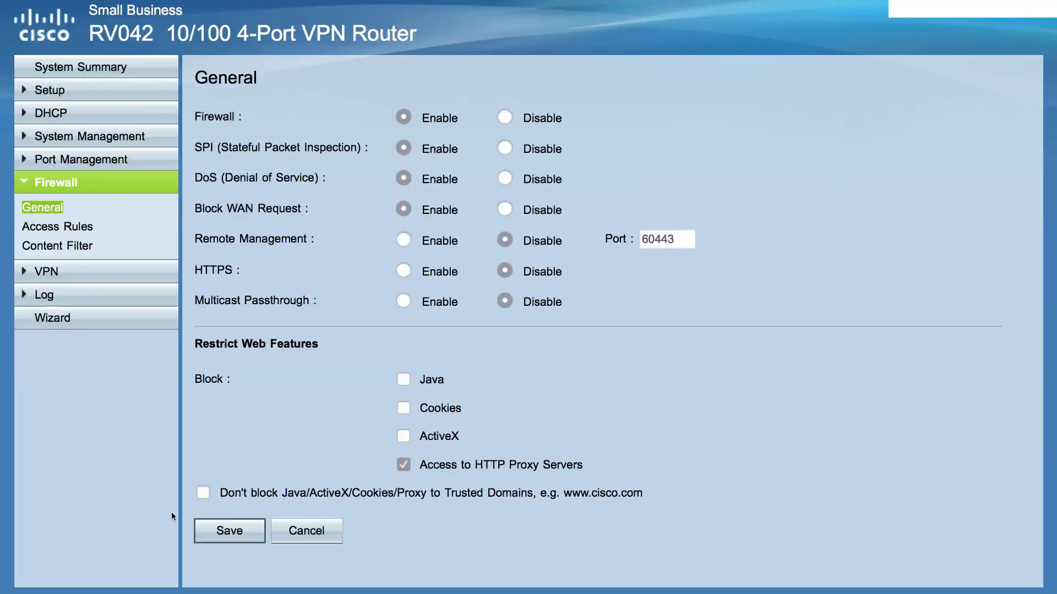
{"action": "left_click_drag", "start_coordinate": [222, 492], "coordinate": [586, 494]}
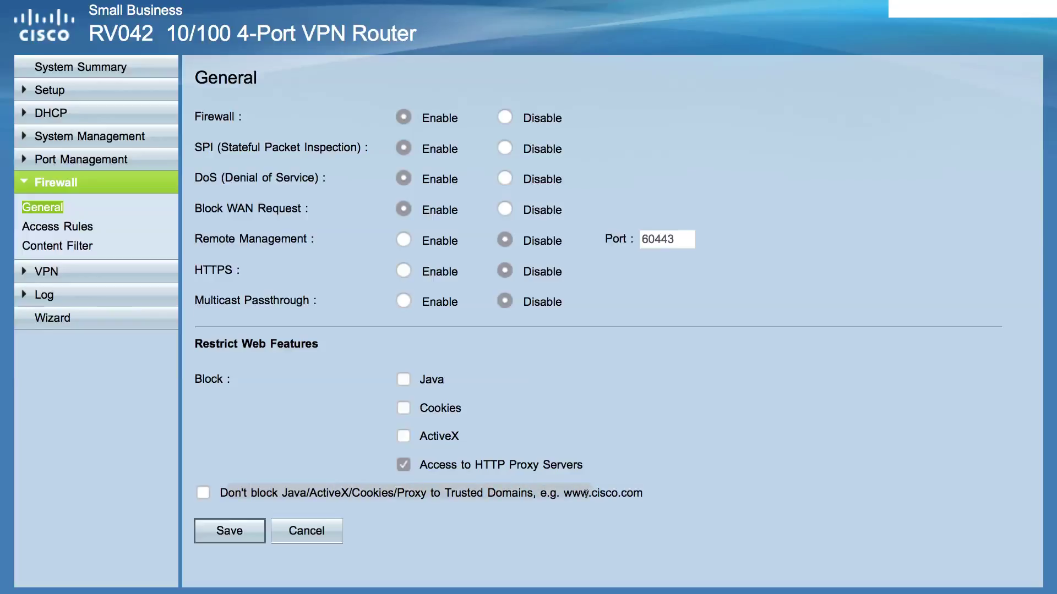
{"action": "left_click", "coordinate": [202, 493]}
{"action": "scroll", "coordinate": [259, 491], "scroll_direction": "down", "scroll_amount": 2}
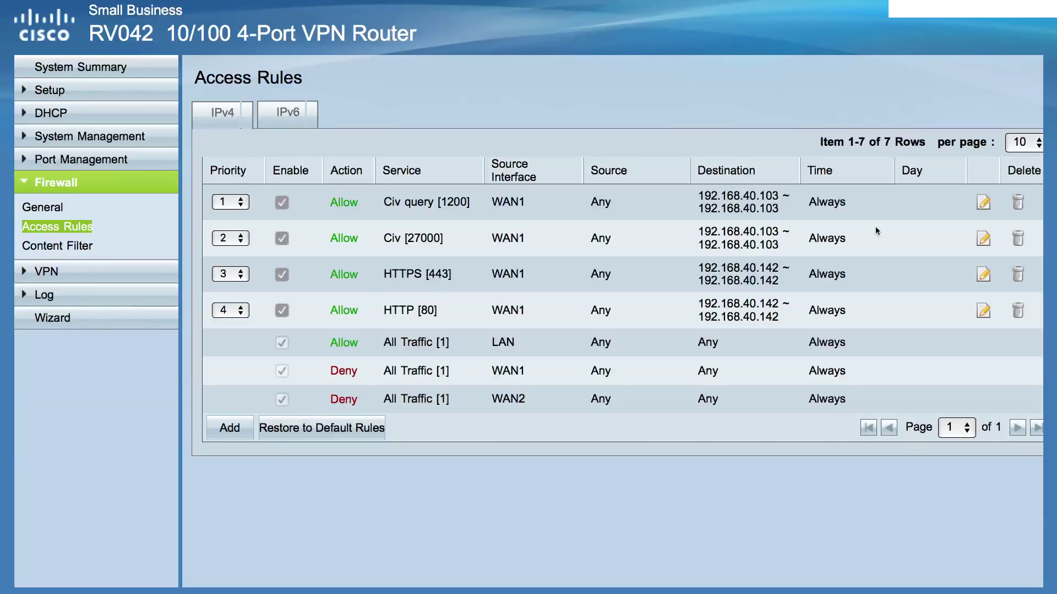
Open the Civ query [1200] access rule, review its log, source IP, destination IP and time choices, and cancel the edit
{"action": "left_click", "coordinate": [984, 205]}
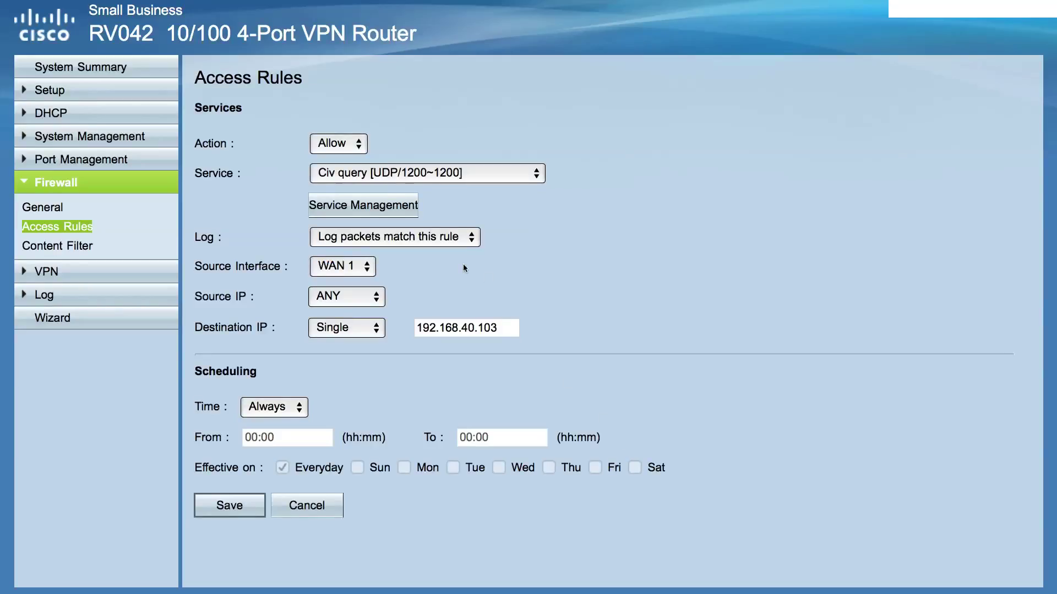
{"action": "left_click", "coordinate": [390, 241]}
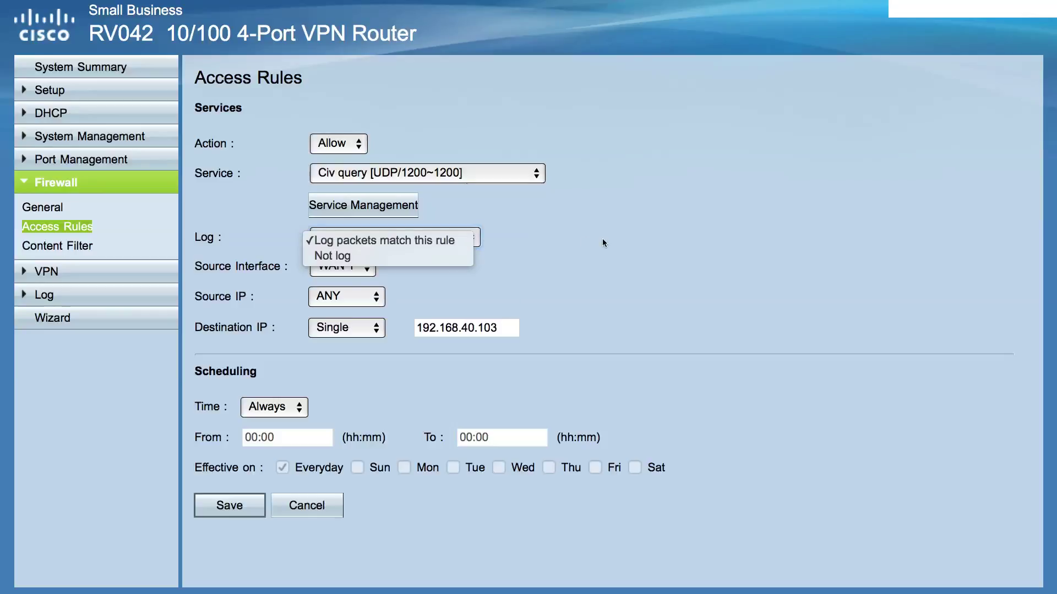
{"action": "left_click", "coordinate": [588, 240]}
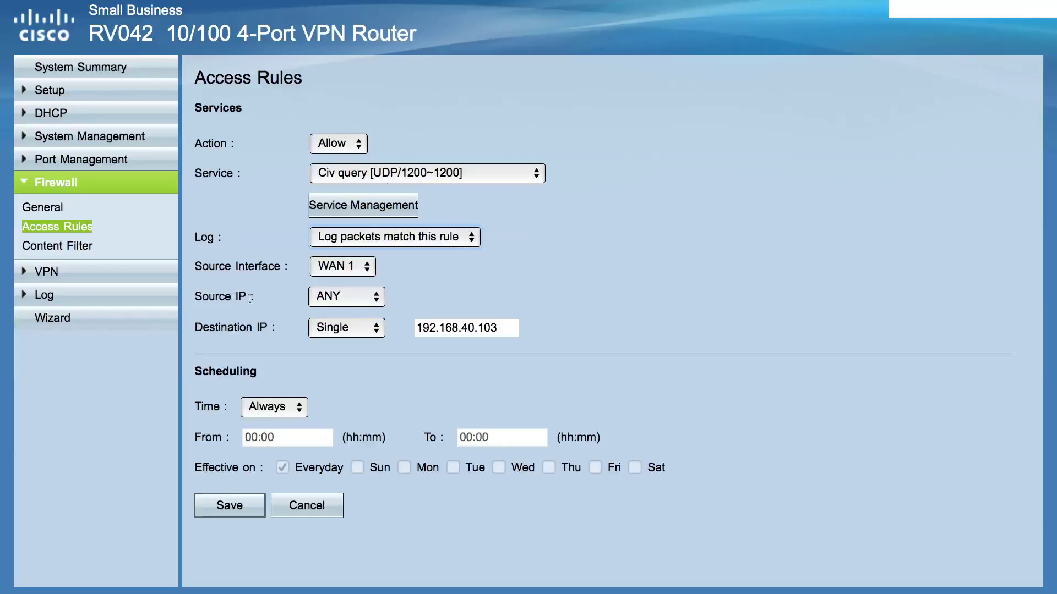
{"action": "left_click", "coordinate": [325, 296]}
{"action": "left_click", "coordinate": [429, 299]}
{"action": "left_click", "coordinate": [341, 328]}
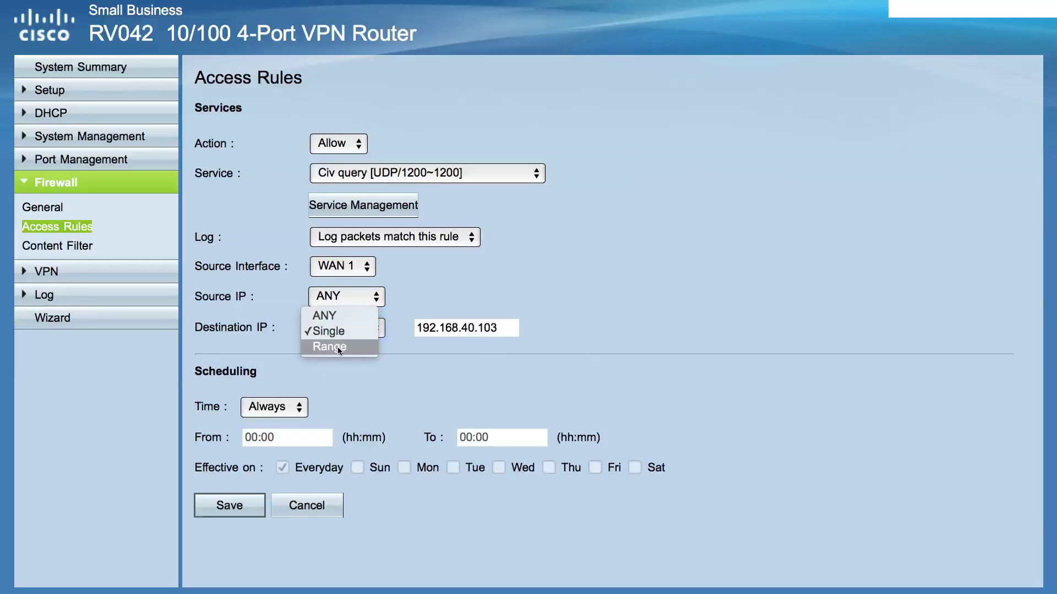
{"action": "left_click", "coordinate": [400, 370]}
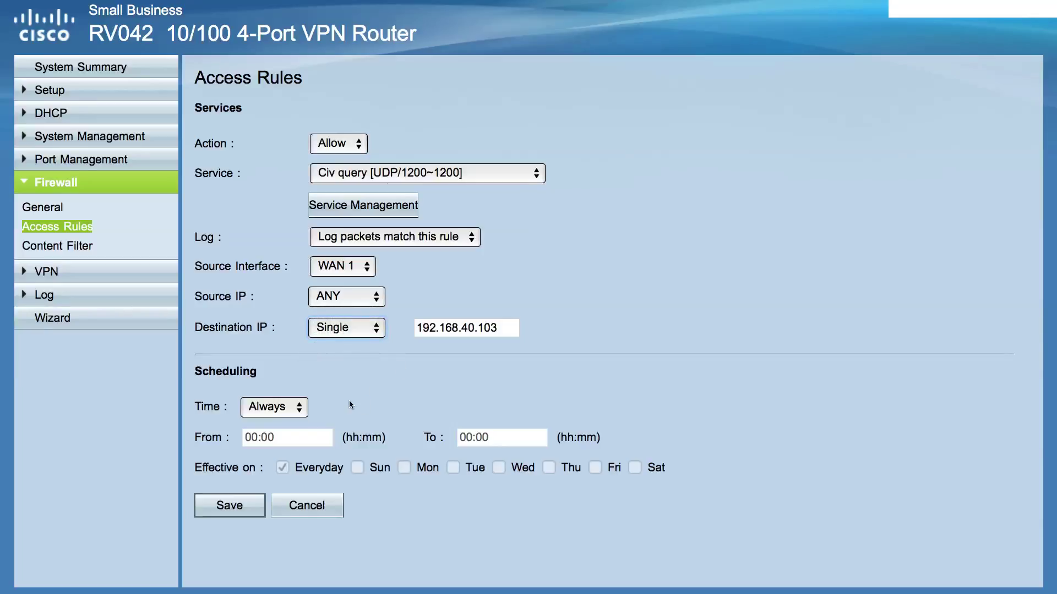
{"action": "left_click", "coordinate": [278, 408]}
{"action": "left_click", "coordinate": [402, 407]}
{"action": "left_click", "coordinate": [322, 512]}
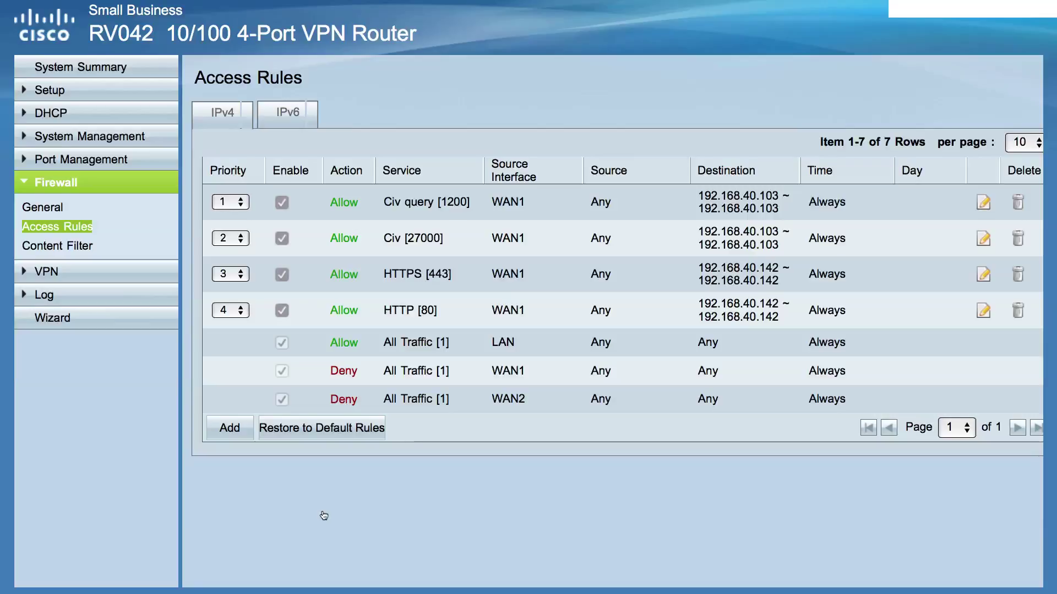
Enable Block Forbidden Domains on the firewall's Content Filter page without saving
{"action": "left_click", "coordinate": [80, 248]}
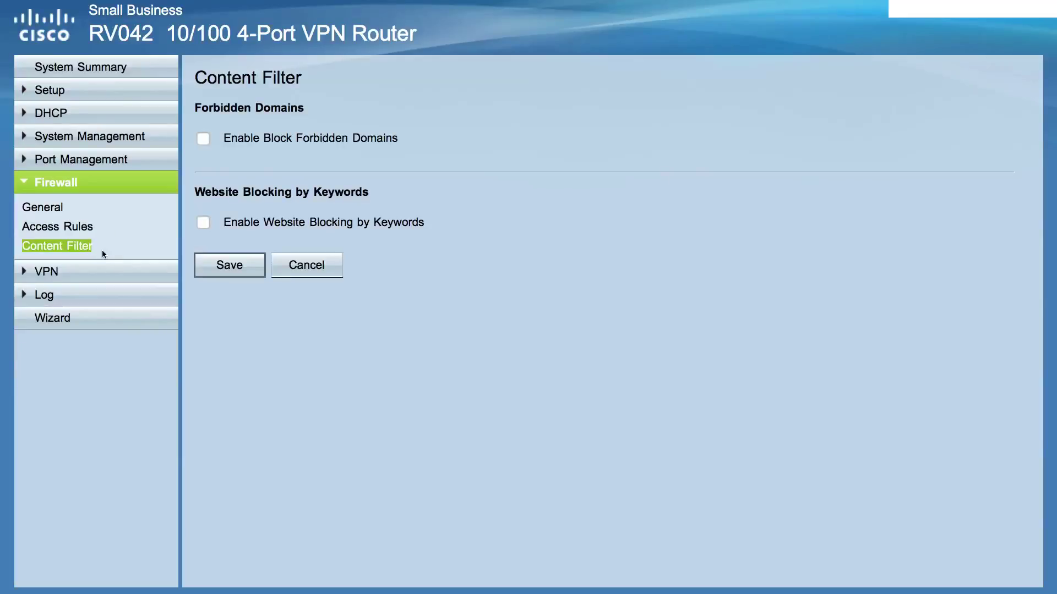
{"action": "left_click", "coordinate": [204, 139]}
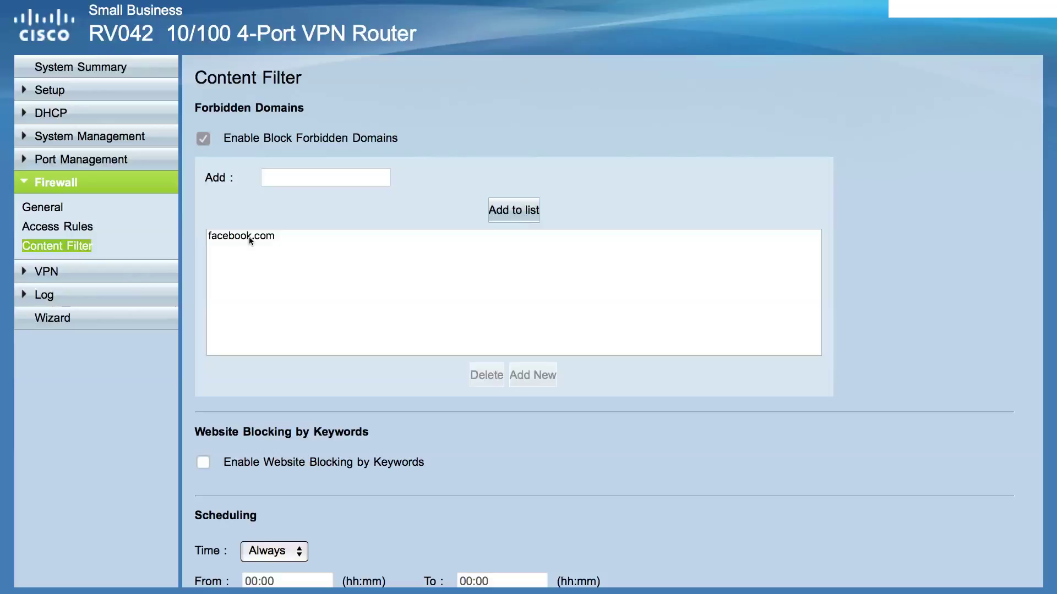
{"action": "scroll", "coordinate": [320, 461], "scroll_direction": "down", "scroll_amount": 3}
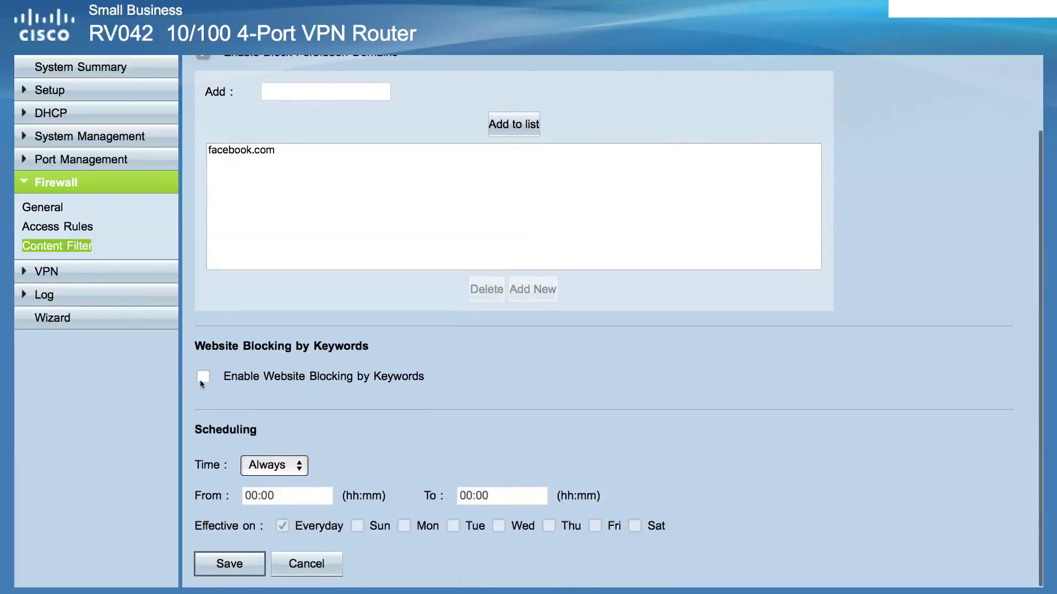
Enable website blocking by keywords to inspect its keyword list, and disable it again
{"action": "left_click", "coordinate": [205, 377]}
{"action": "scroll", "coordinate": [251, 396], "scroll_direction": "down", "scroll_amount": 3}
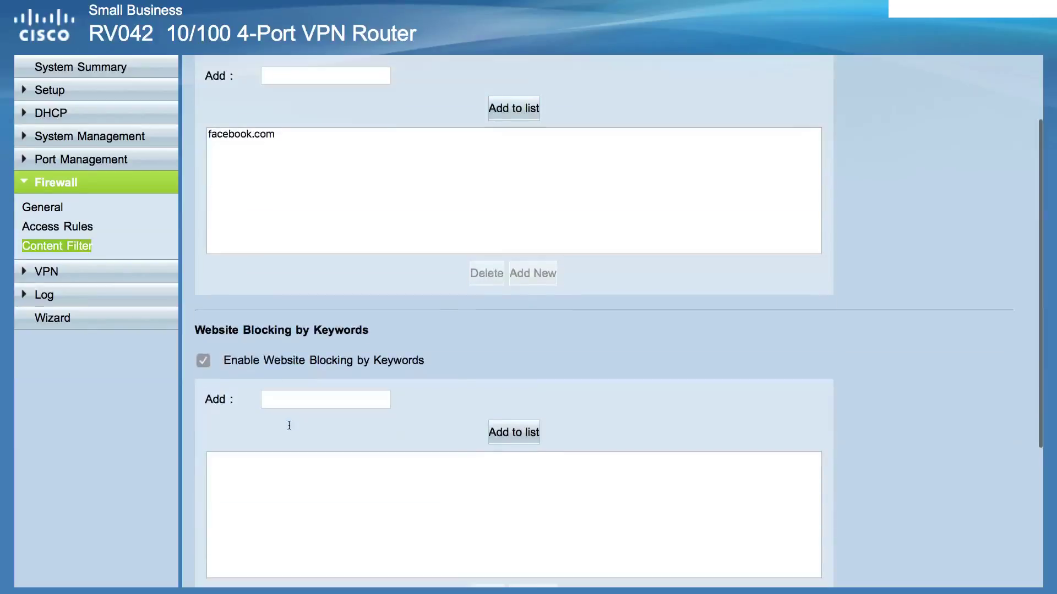
{"action": "scroll", "coordinate": [289, 426], "scroll_direction": "down", "scroll_amount": 2}
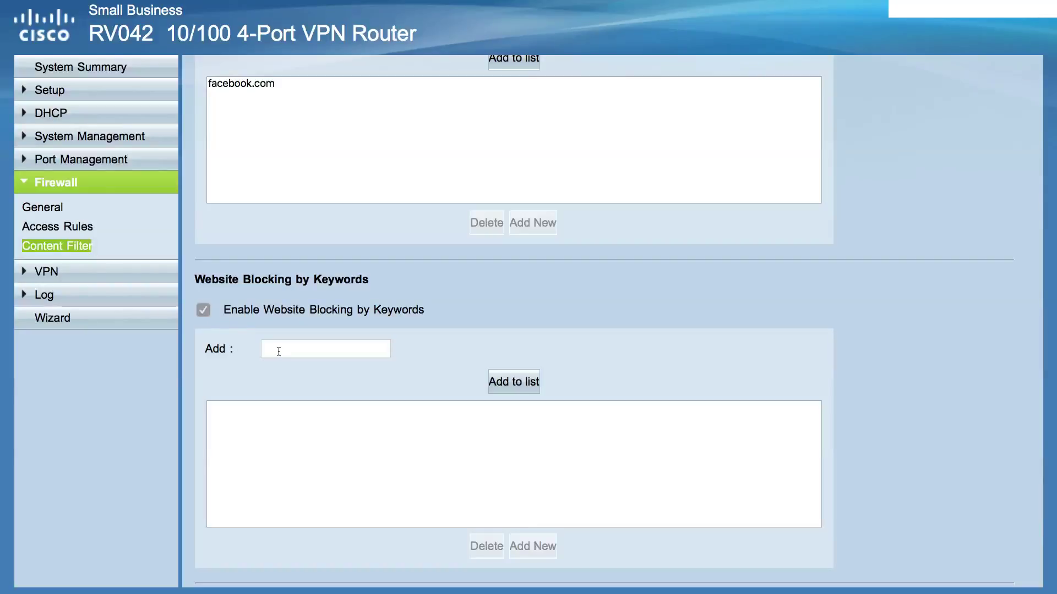
{"action": "left_click", "coordinate": [204, 311]}
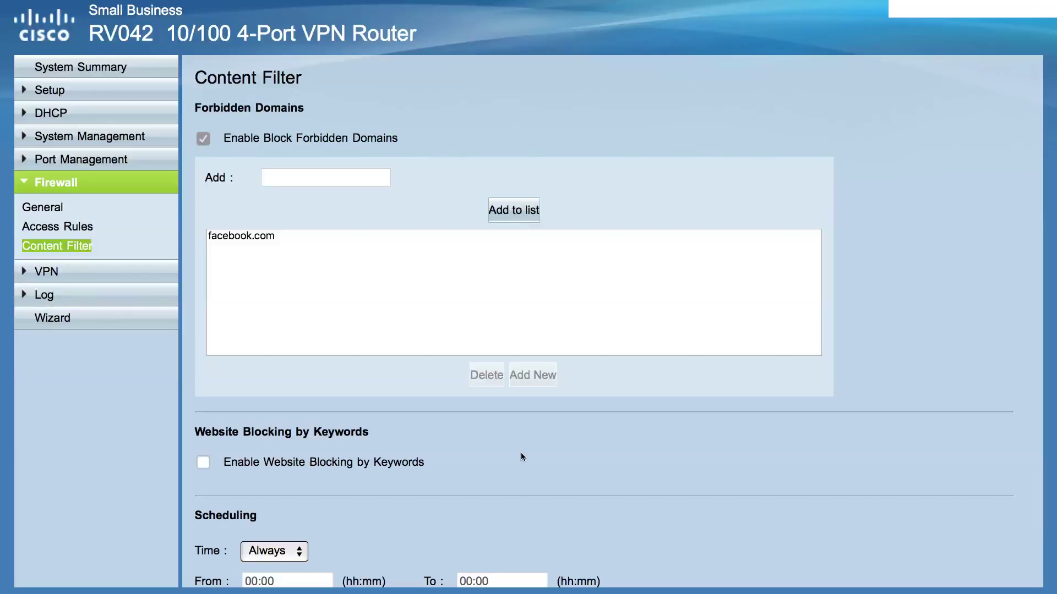
Look through the Content Filter's scheduling time choices, keeping Always, and return to the forbidden domains list
{"action": "scroll", "coordinate": [517, 447], "scroll_direction": "down", "scroll_amount": 5}
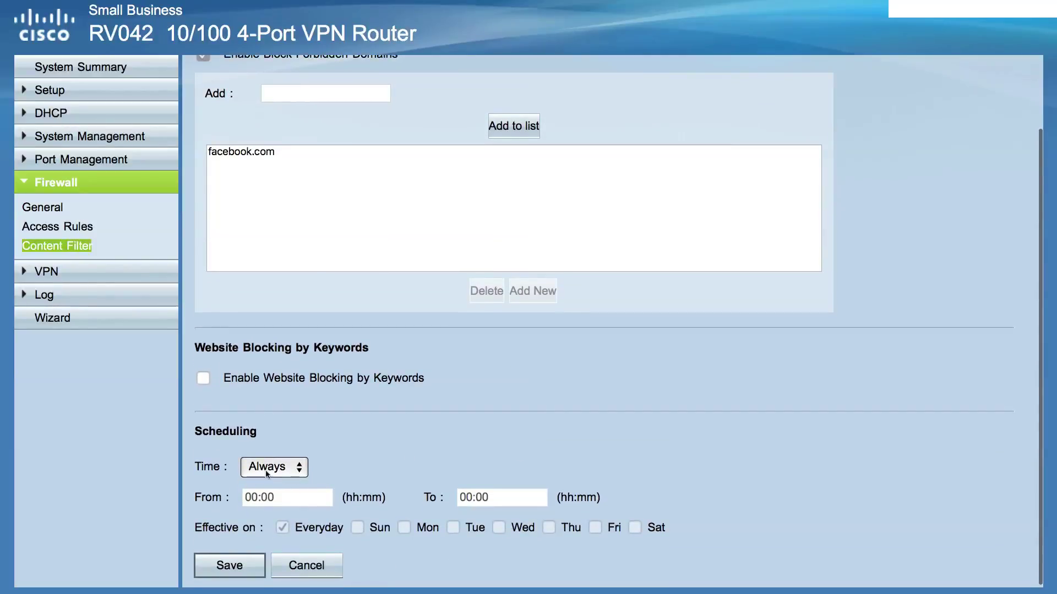
{"action": "left_click", "coordinate": [251, 470]}
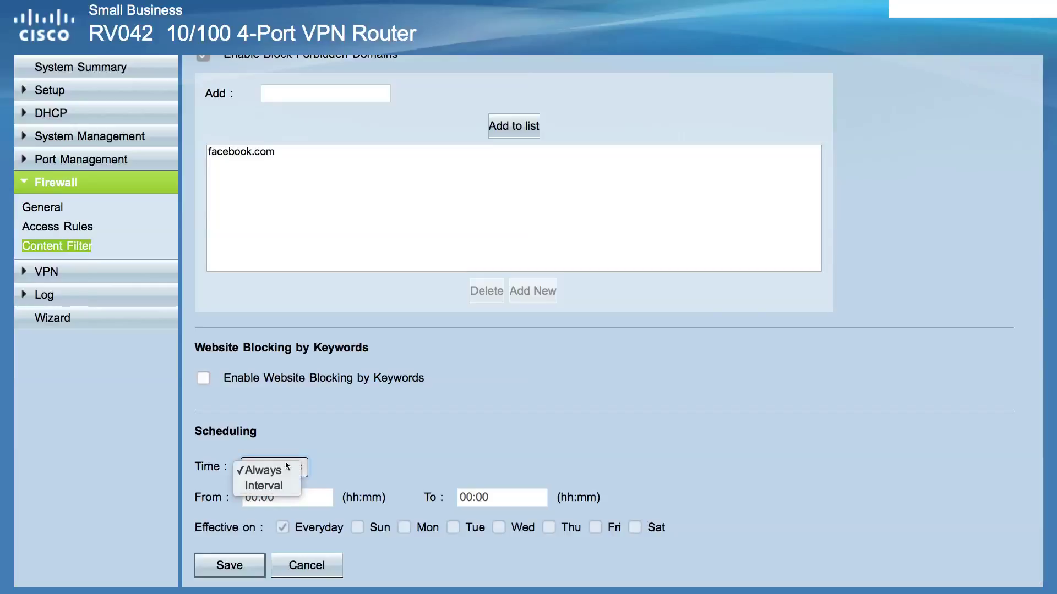
{"action": "left_click", "coordinate": [325, 488]}
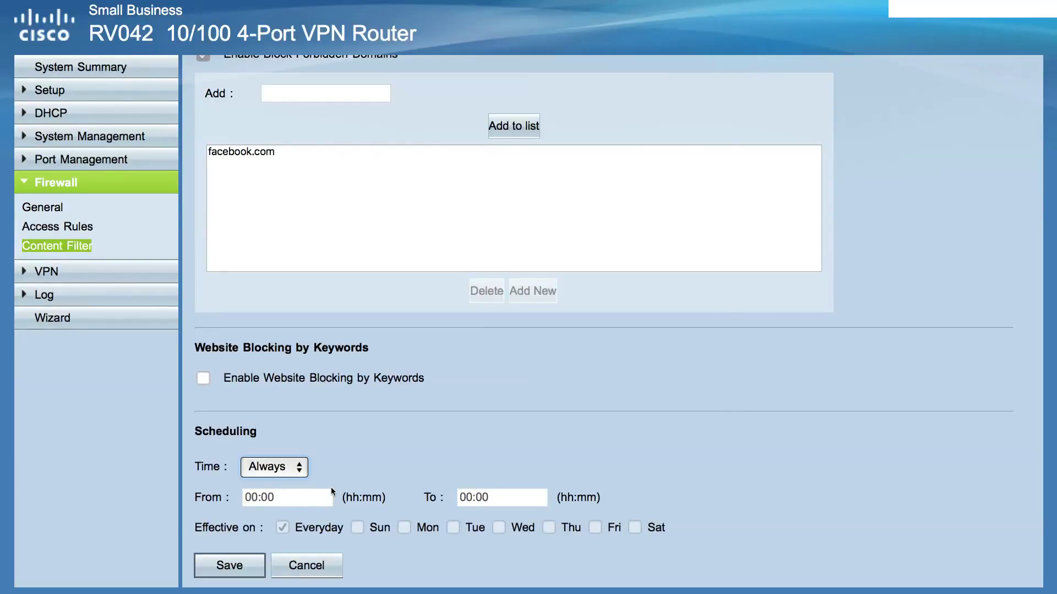
{"action": "scroll", "coordinate": [326, 484], "scroll_direction": "up", "scroll_amount": 3}
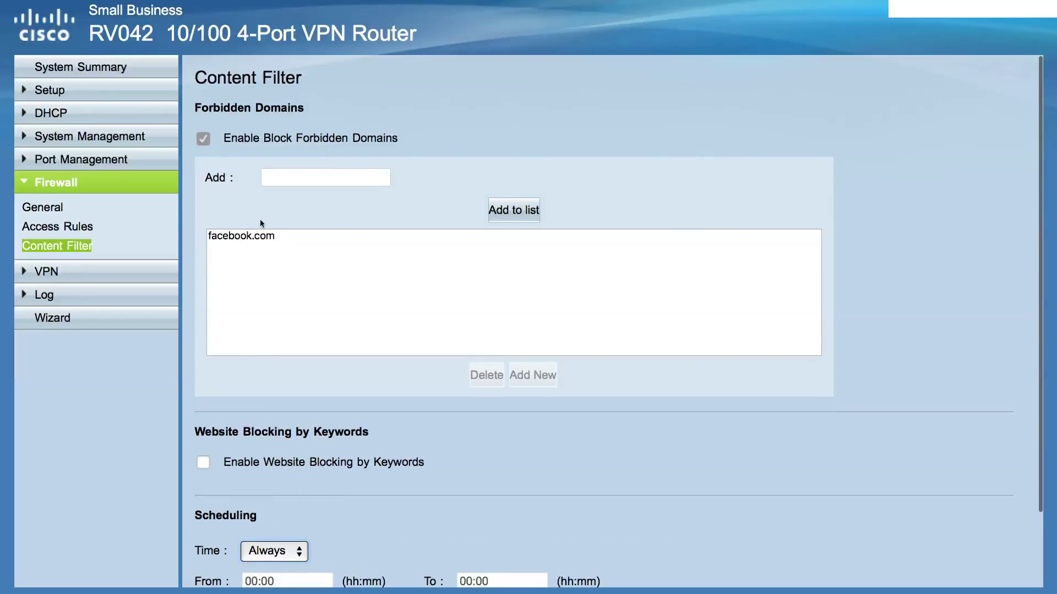
Select facebook.com in the forbidden domains list and save the Content Filter settings
{"action": "left_click", "coordinate": [260, 236]}
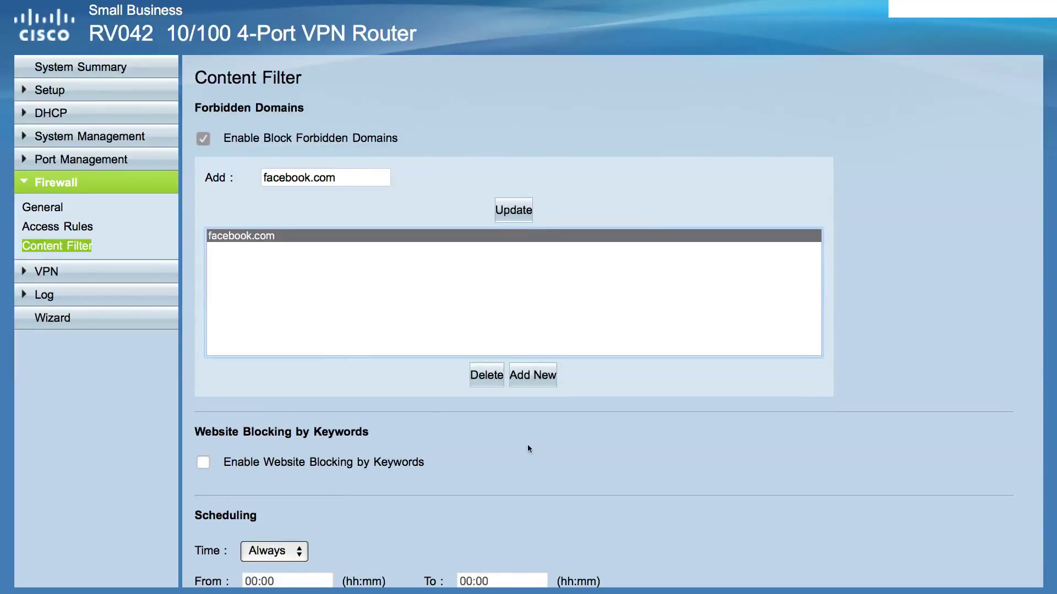
{"action": "scroll", "coordinate": [527, 449], "scroll_direction": "down", "scroll_amount": 3}
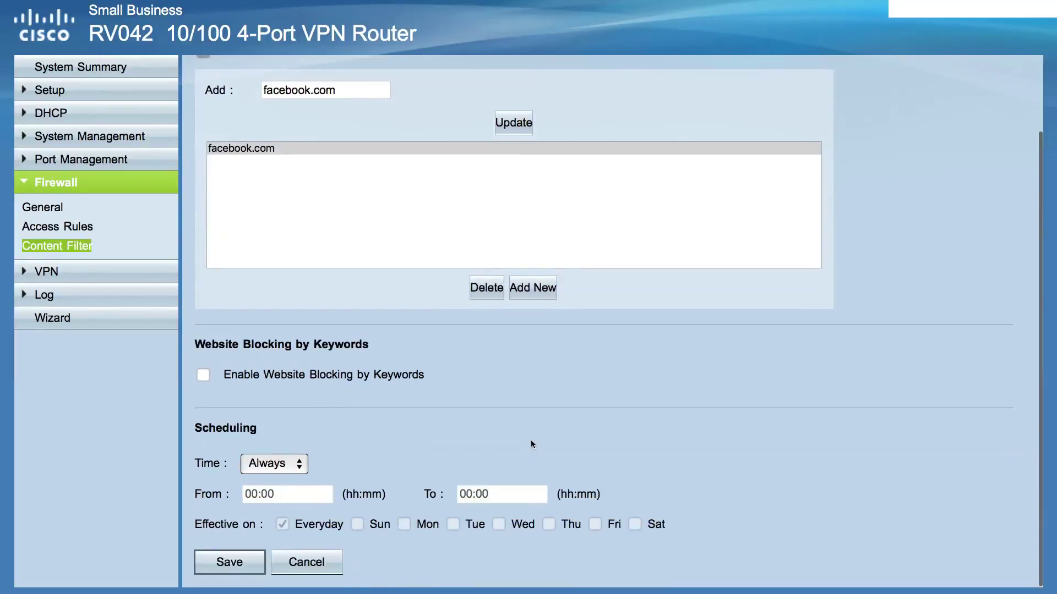
{"action": "left_click", "coordinate": [249, 555]}
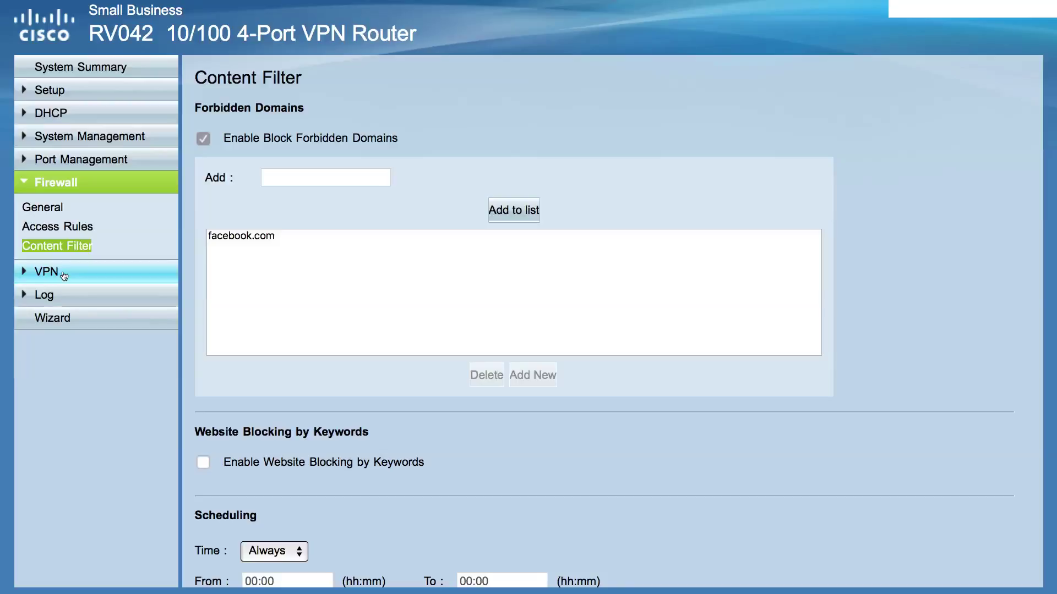
Open the System Log settings, check the syslog server address, and disable syslog without saving
{"action": "left_click", "coordinate": [48, 295]}
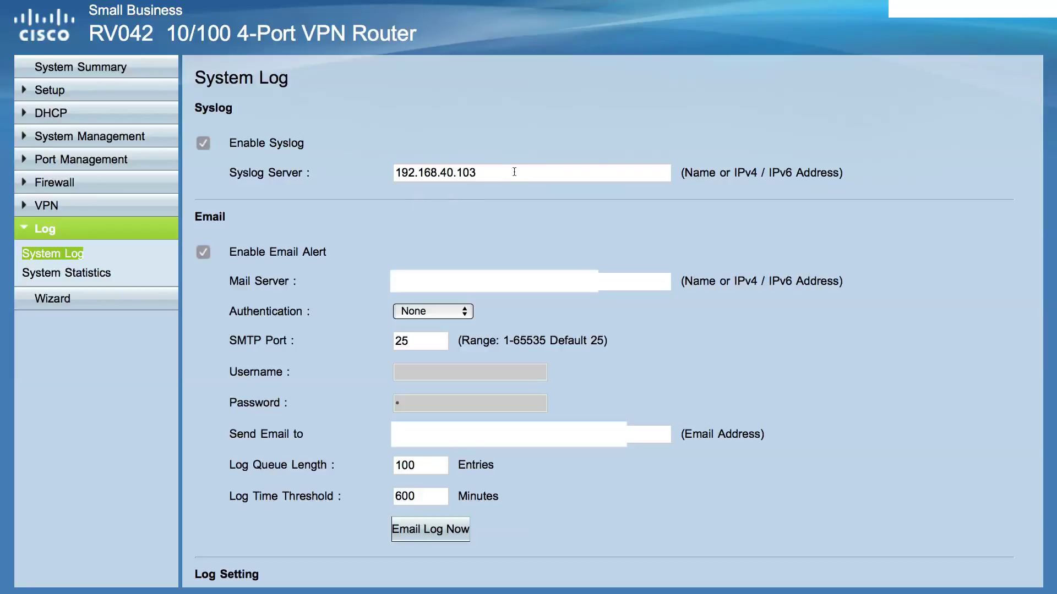
{"action": "triple_click", "coordinate": [490, 170]}
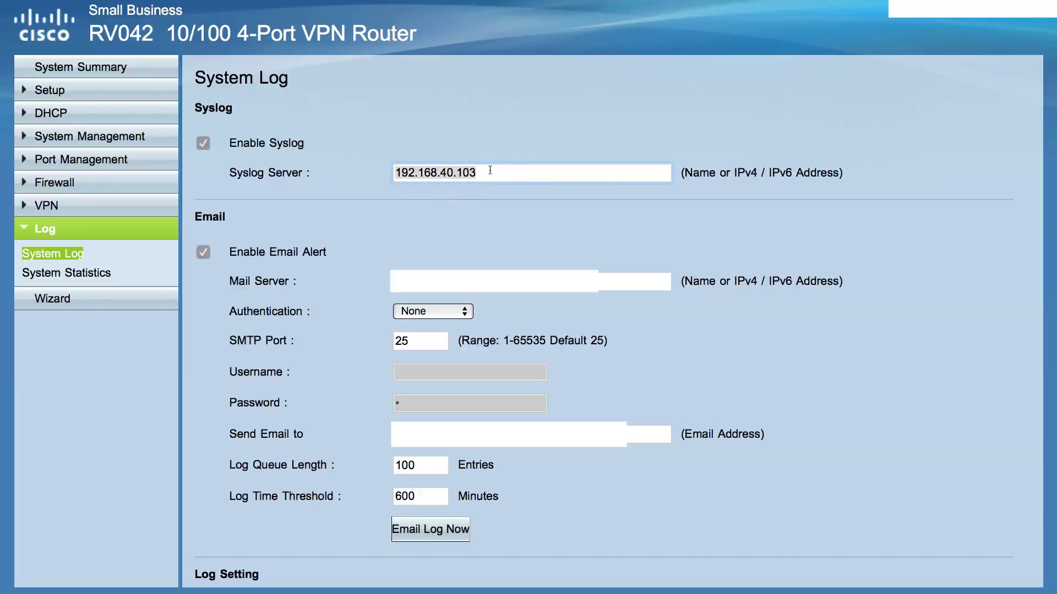
{"action": "left_click", "coordinate": [510, 170]}
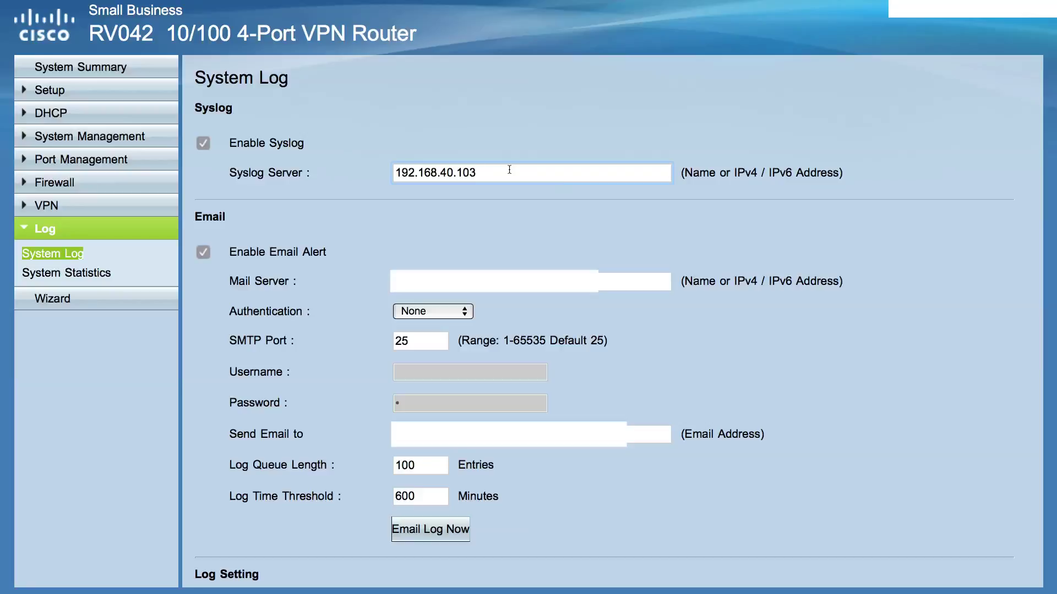
{"action": "left_click", "coordinate": [203, 144]}
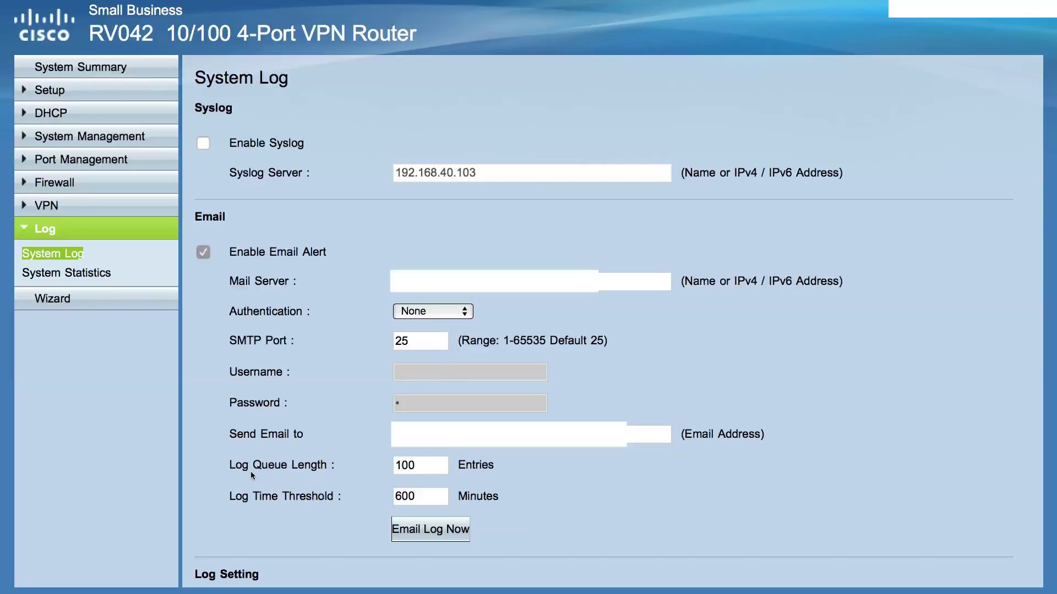
Review the email alert's log queue length and log time threshold, and the Alert Log and General Log options
{"action": "left_click_drag", "start_coordinate": [230, 465], "coordinate": [327, 466]}
{"action": "left_click", "coordinate": [431, 467]}
{"action": "left_click", "coordinate": [426, 468]}
{"action": "left_click", "coordinate": [420, 497]}
{"action": "left_click", "coordinate": [431, 464]}
{"action": "left_click", "coordinate": [443, 502]}
{"action": "scroll", "coordinate": [842, 448], "scroll_direction": "down", "scroll_amount": 5}
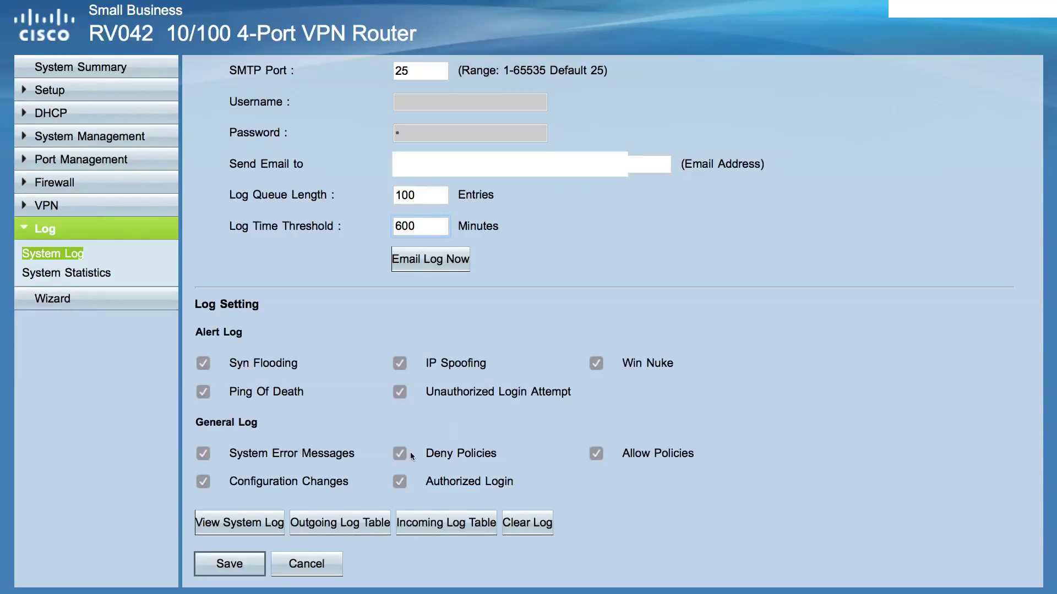
View the system log table and examine the accepted connections' source and destination addresses, ports and interfaces
{"action": "left_click", "coordinate": [235, 526]}
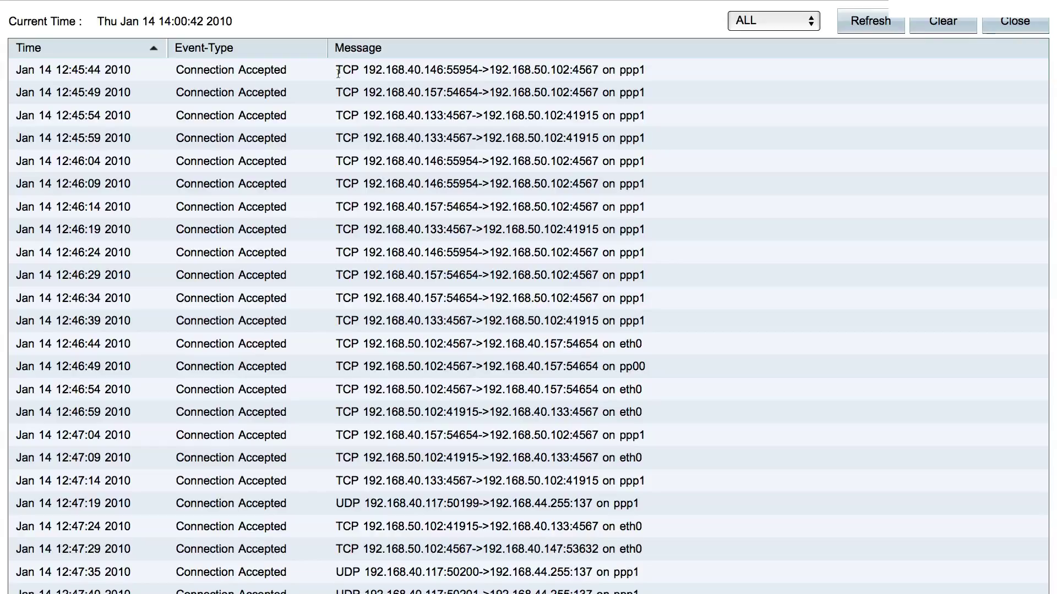
{"action": "left_click_drag", "start_coordinate": [337, 70], "coordinate": [647, 72]}
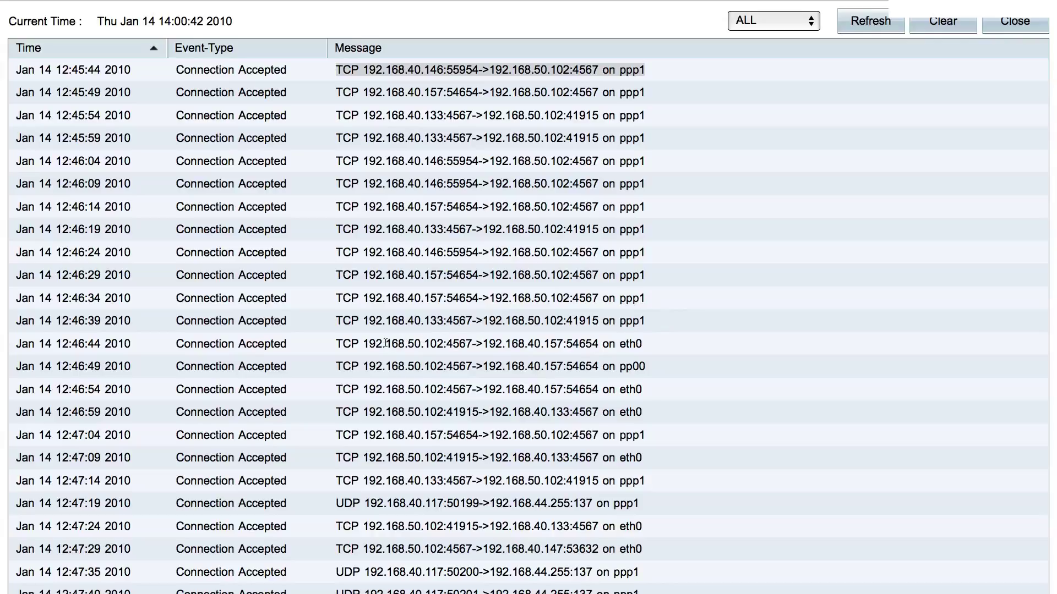
{"action": "left_click_drag", "start_coordinate": [344, 346], "coordinate": [651, 342]}
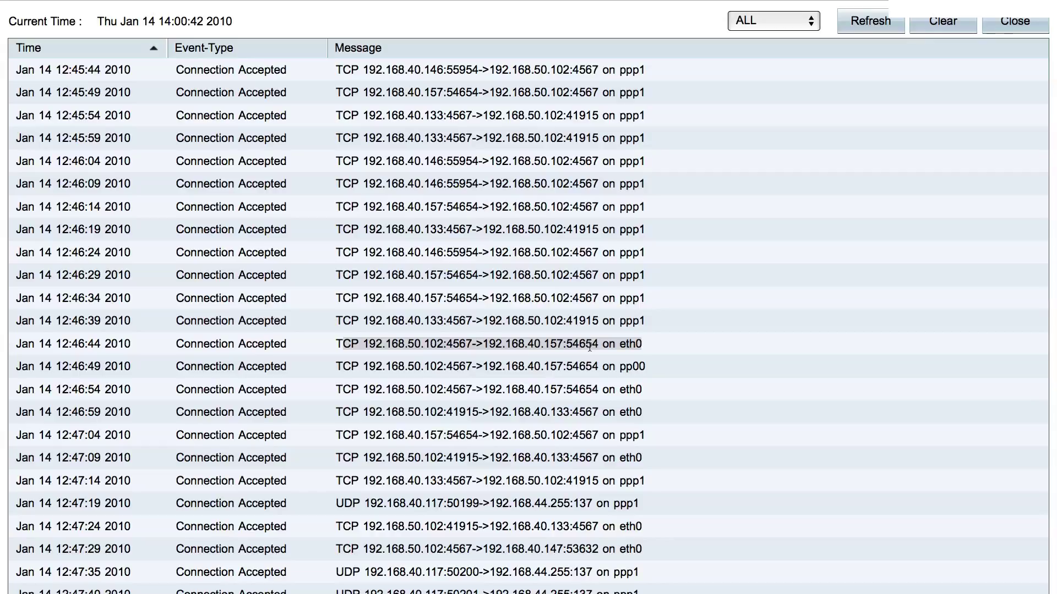
{"action": "scroll", "coordinate": [590, 347], "scroll_direction": "down", "scroll_amount": 4}
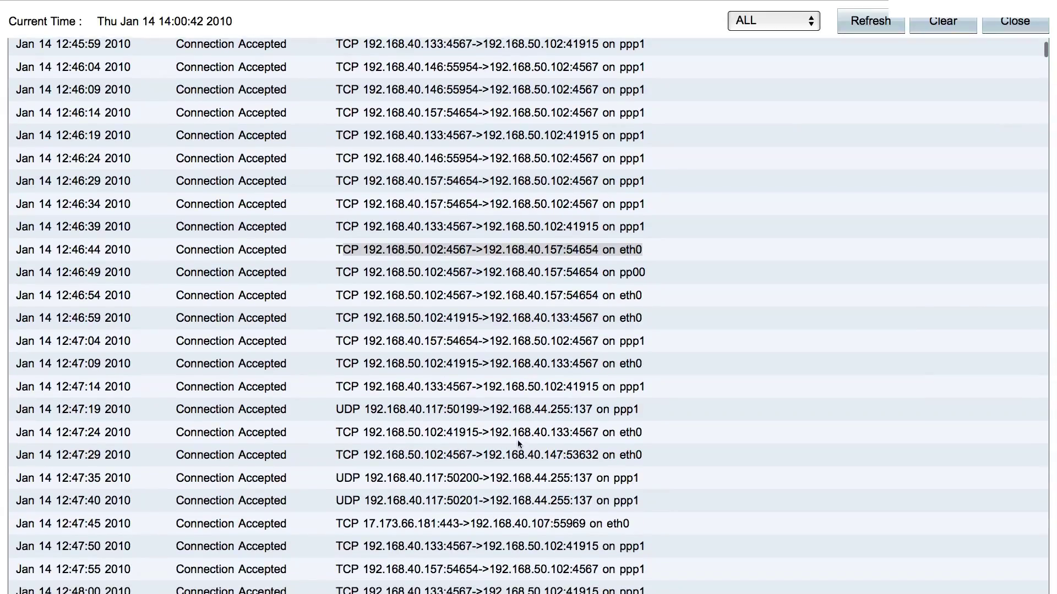
{"action": "left_click_drag", "start_coordinate": [335, 523], "coordinate": [639, 522]}
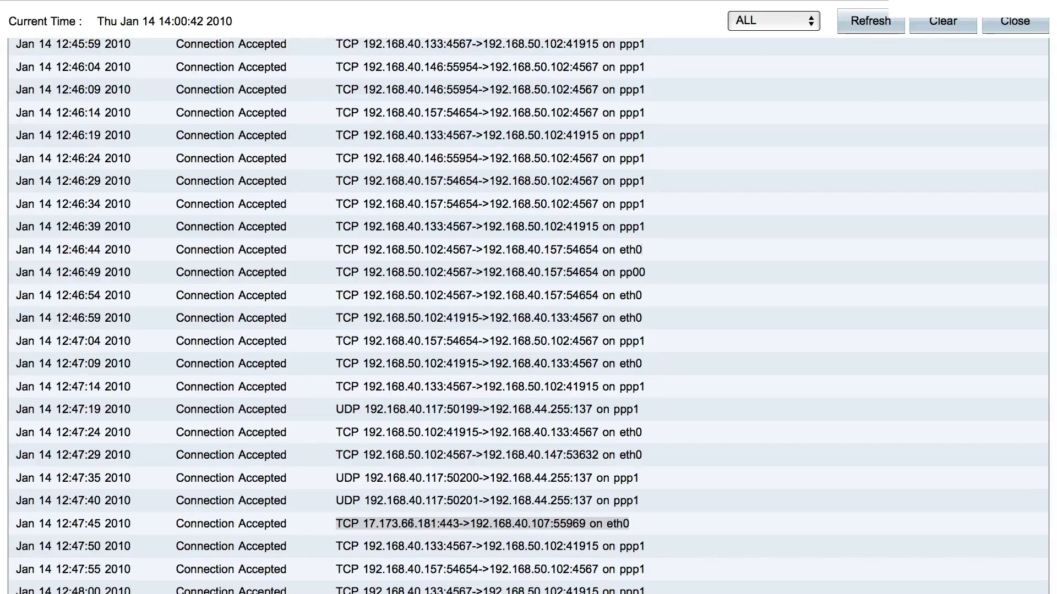
{"action": "left_click_drag", "start_coordinate": [472, 524], "coordinate": [587, 523]}
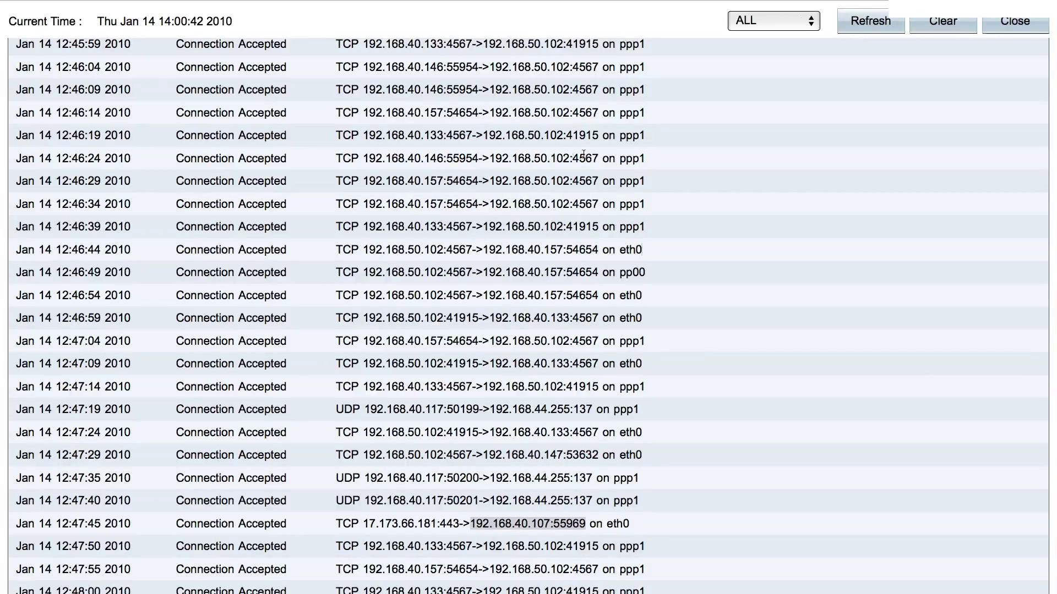
Filter the log table to System Log entries, and switch it to Access Log entries
{"action": "left_click", "coordinate": [774, 25]}
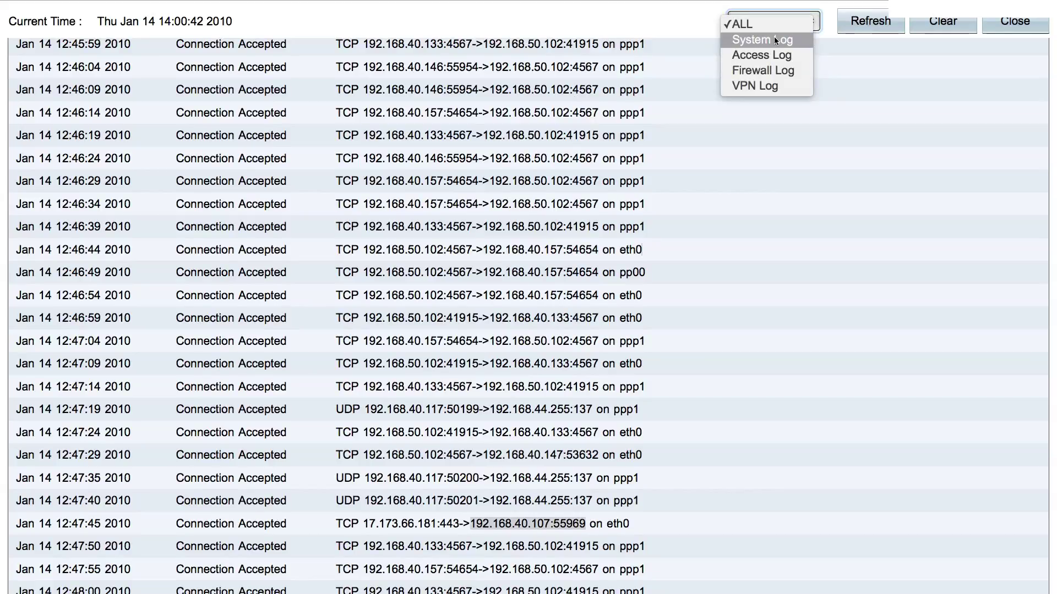
{"action": "left_click", "coordinate": [774, 37]}
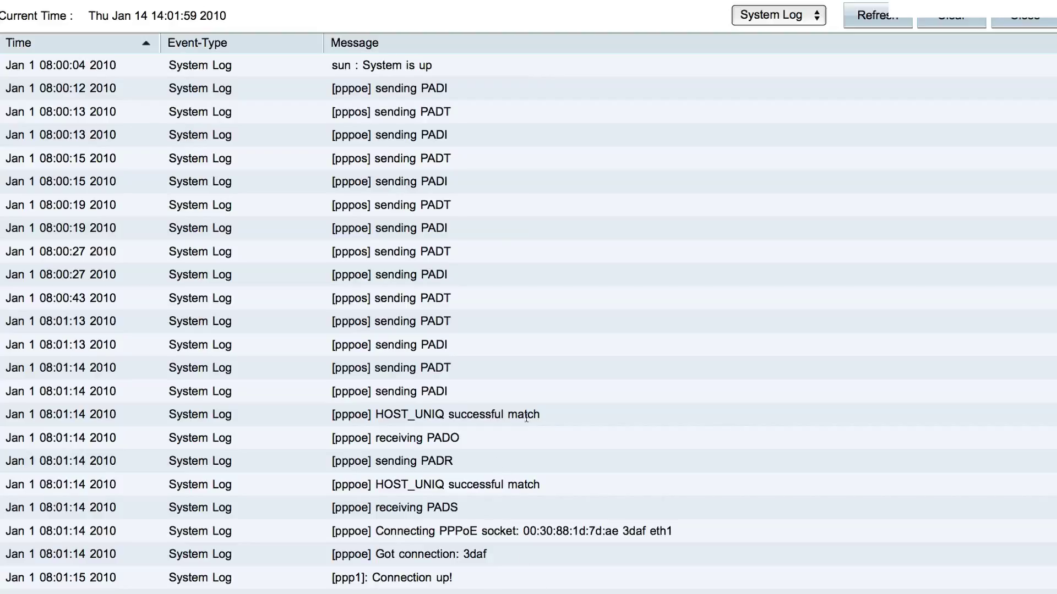
{"action": "left_click", "coordinate": [748, 19]}
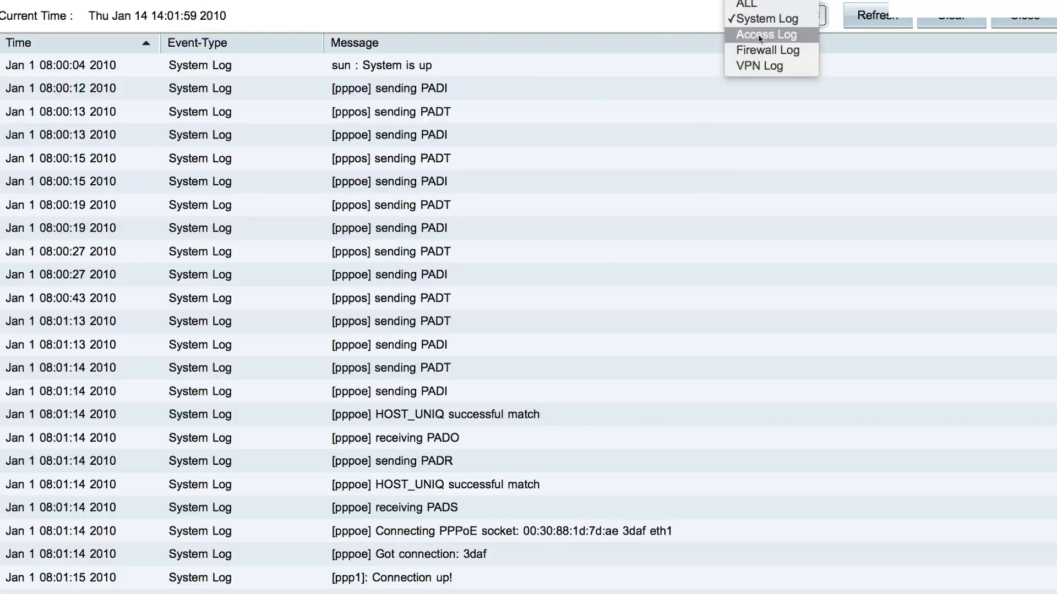
{"action": "left_click", "coordinate": [758, 34]}
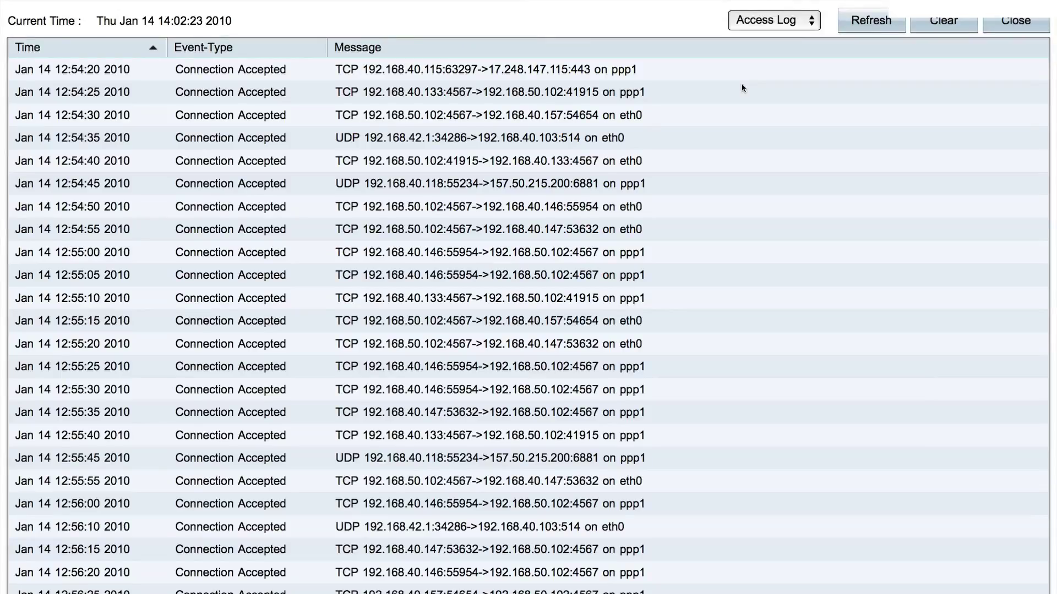
Filter the log table to Firewall Log and examine the policy violation entry's event type and message
{"action": "left_click", "coordinate": [773, 24]}
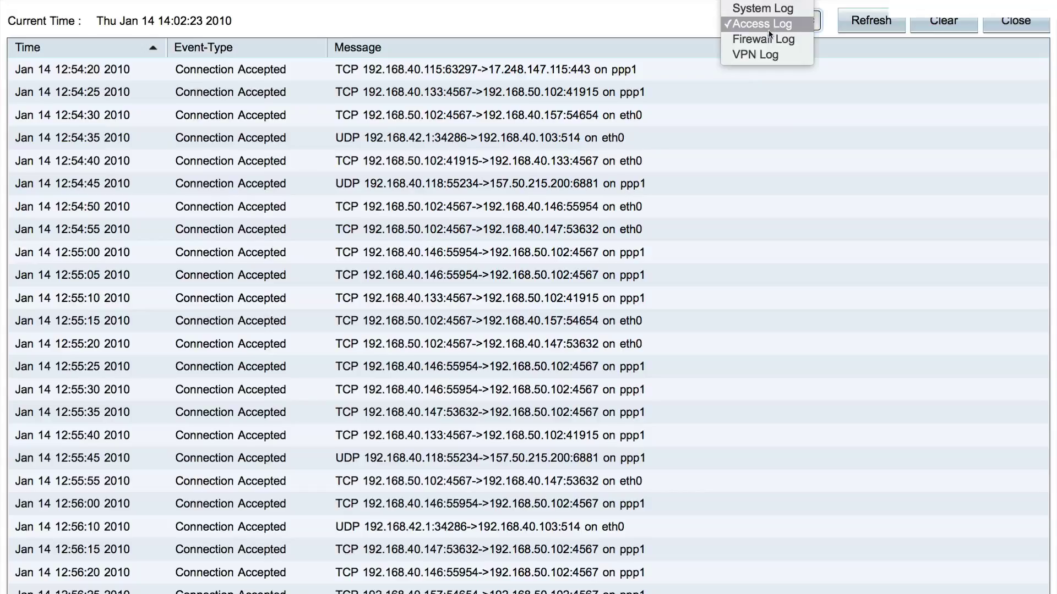
{"action": "left_click", "coordinate": [770, 40]}
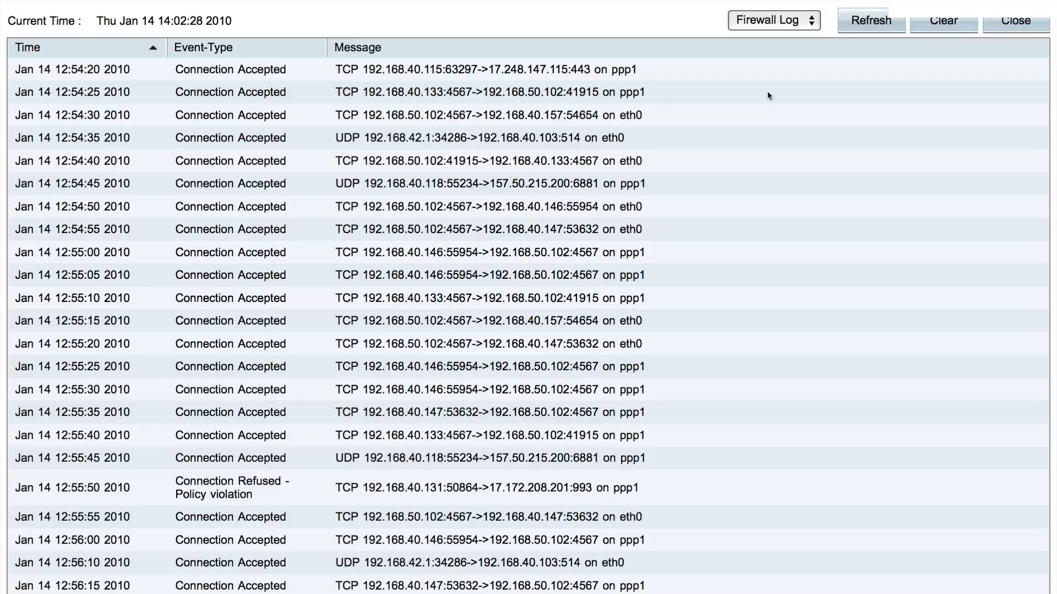
{"action": "left_click_drag", "start_coordinate": [176, 482], "coordinate": [263, 490]}
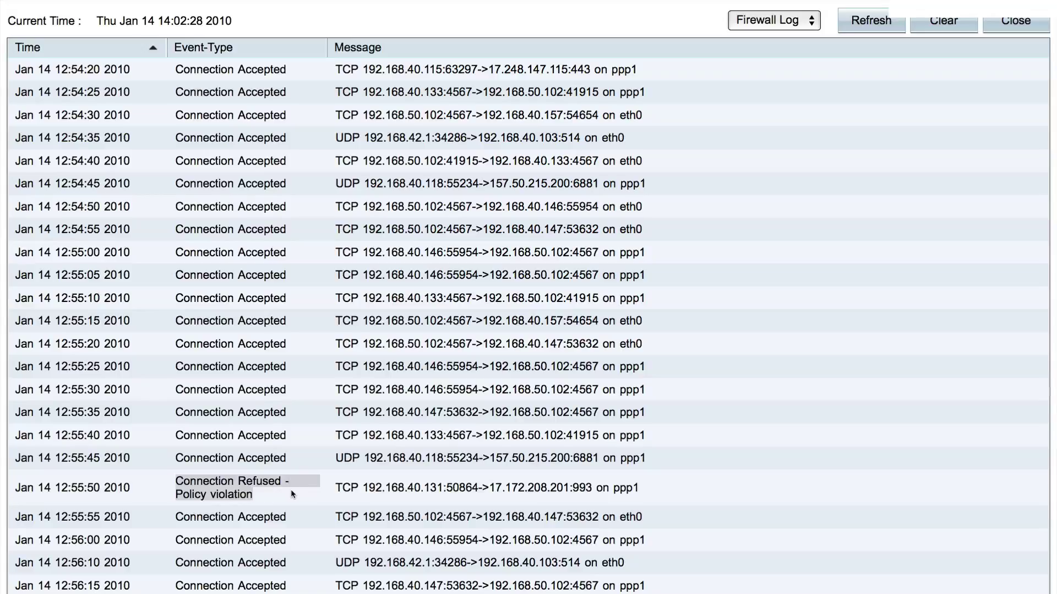
{"action": "left_click_drag", "start_coordinate": [336, 487], "coordinate": [521, 489]}
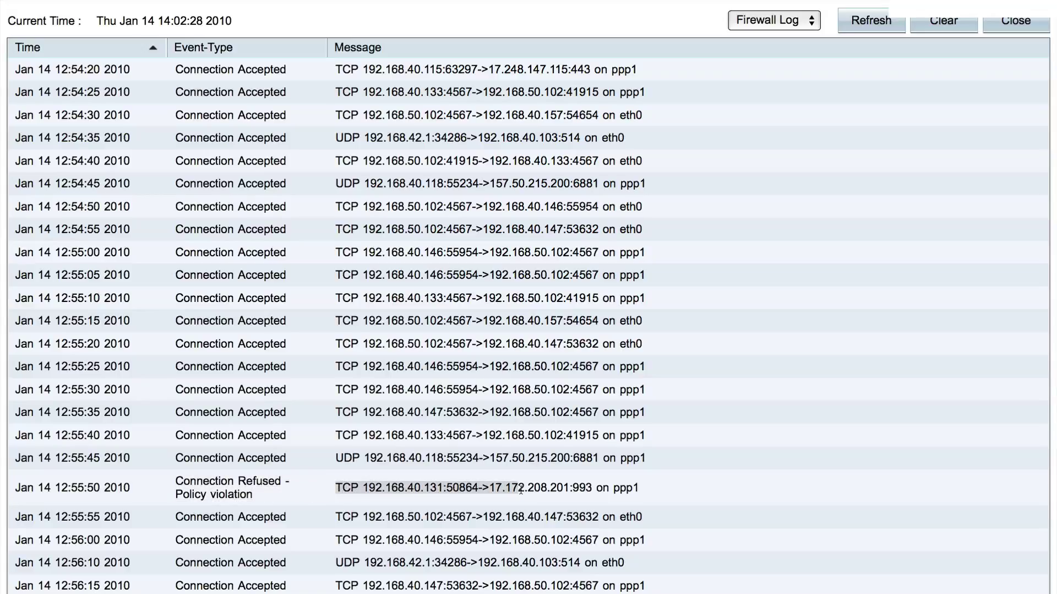
{"action": "left_click", "coordinate": [477, 482]}
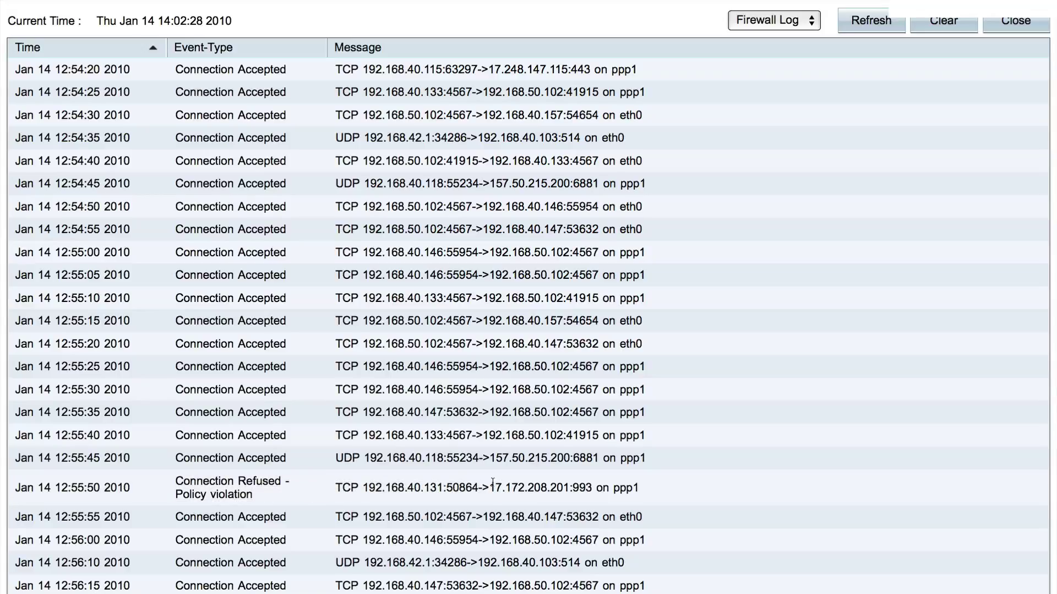
{"action": "left_click_drag", "start_coordinate": [174, 480], "coordinate": [273, 494]}
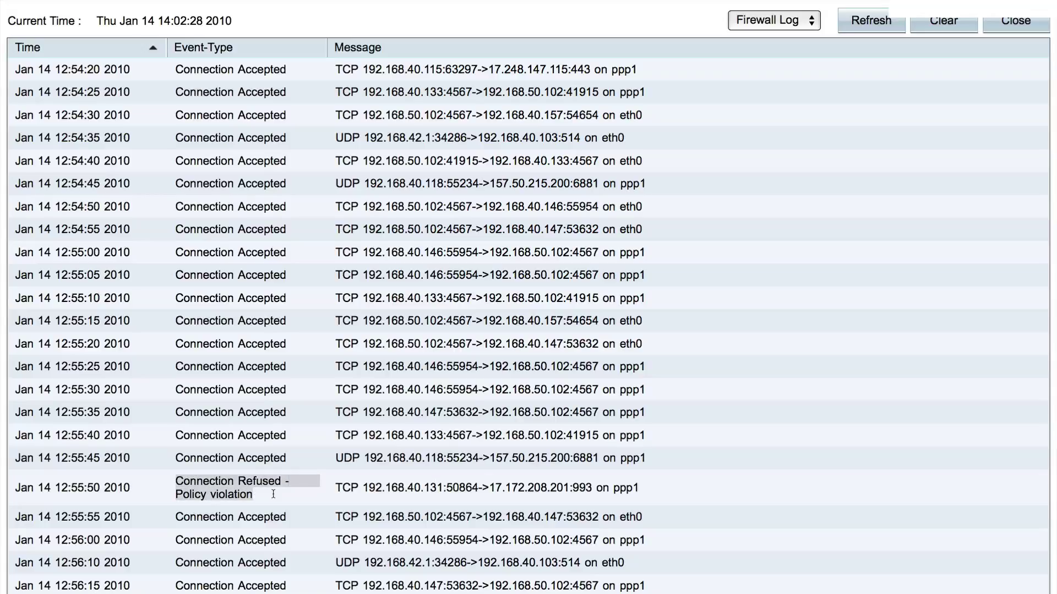
{"action": "left_click", "coordinate": [564, 491]}
Switch the log table to VPN Log, and look at the System Statistics and Wizard pages
{"action": "left_click", "coordinate": [773, 21]}
{"action": "left_click", "coordinate": [758, 37]}
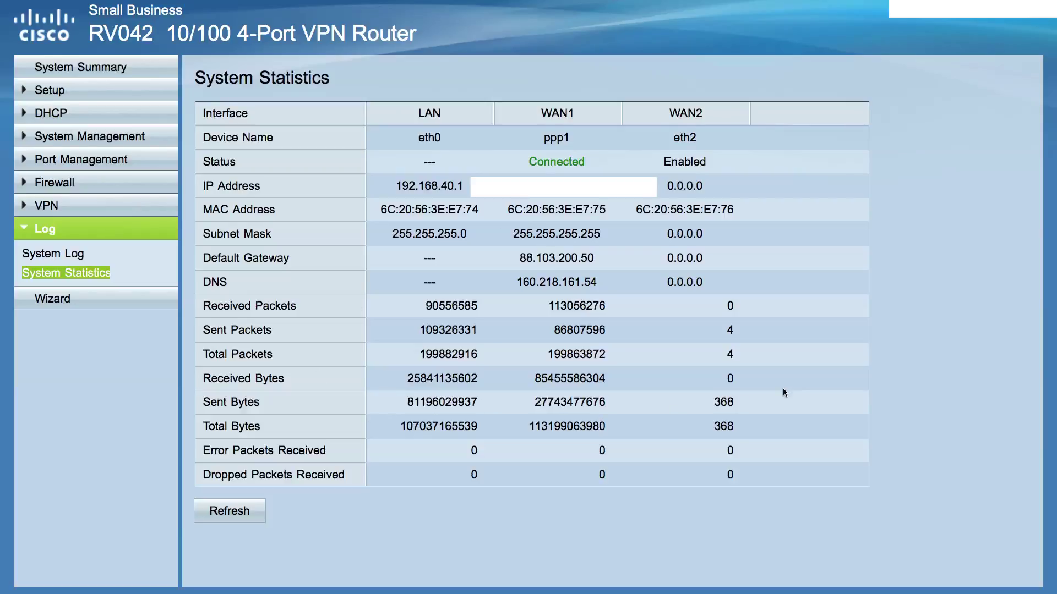
{"action": "left_click", "coordinate": [62, 301]}
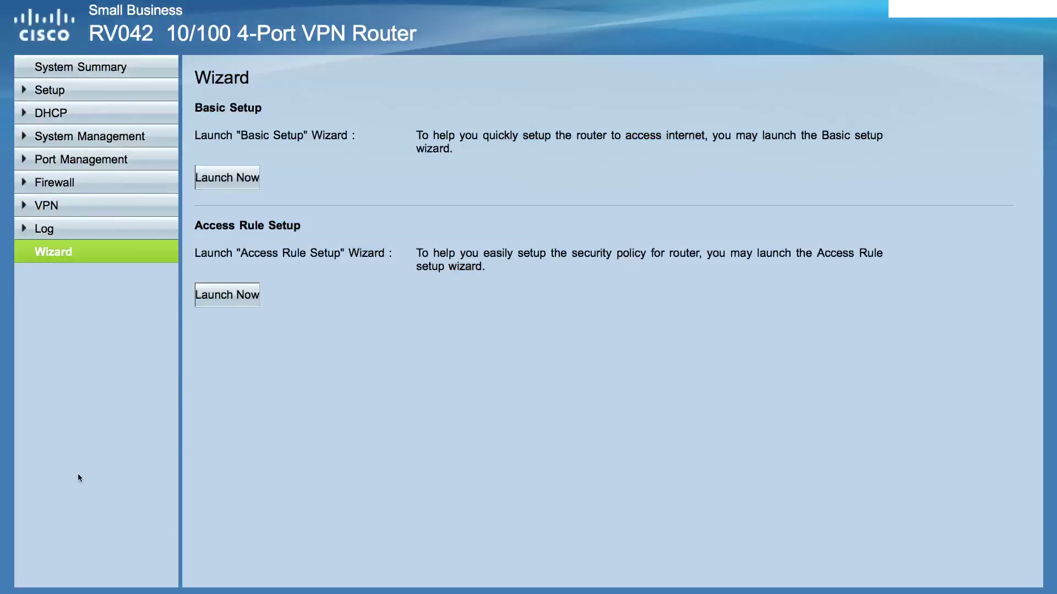